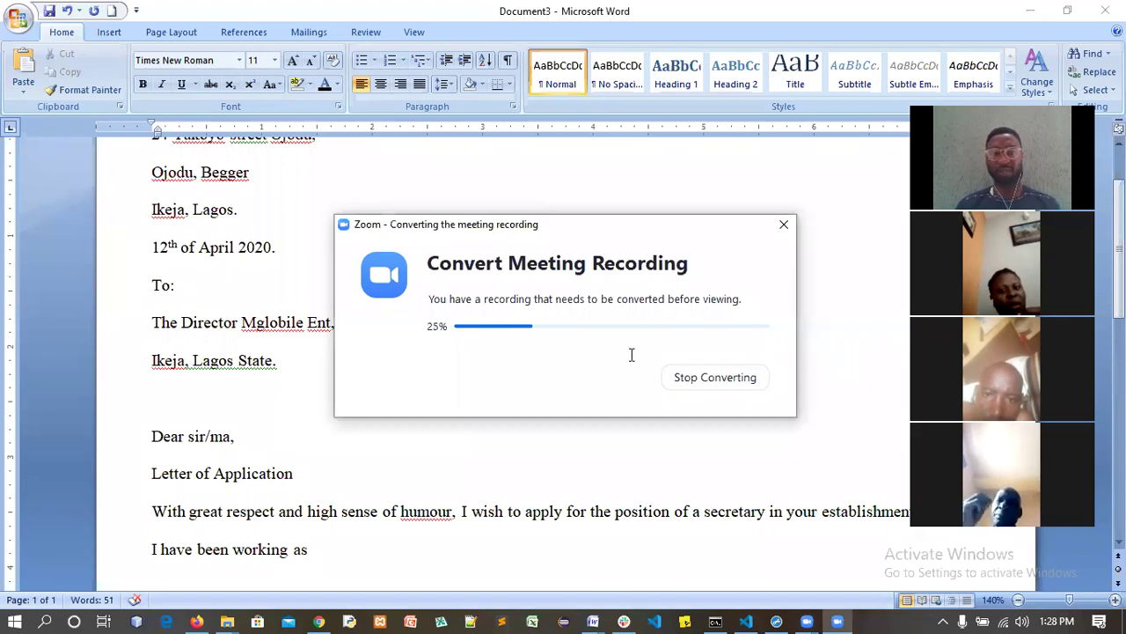
Step: Continue the sentence "I have been working as" with "an assistant to the federal on secretariat issues for the past twenty years"
{"action": "left_click", "coordinate": [515, 563]}
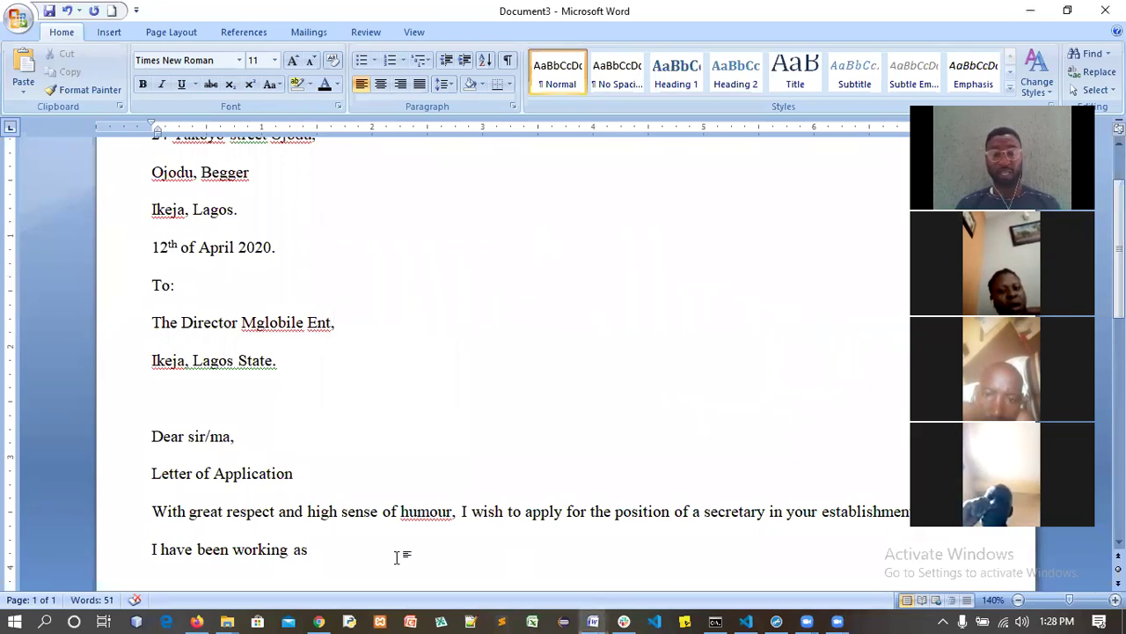
{"action": "left_click", "coordinate": [331, 551]}
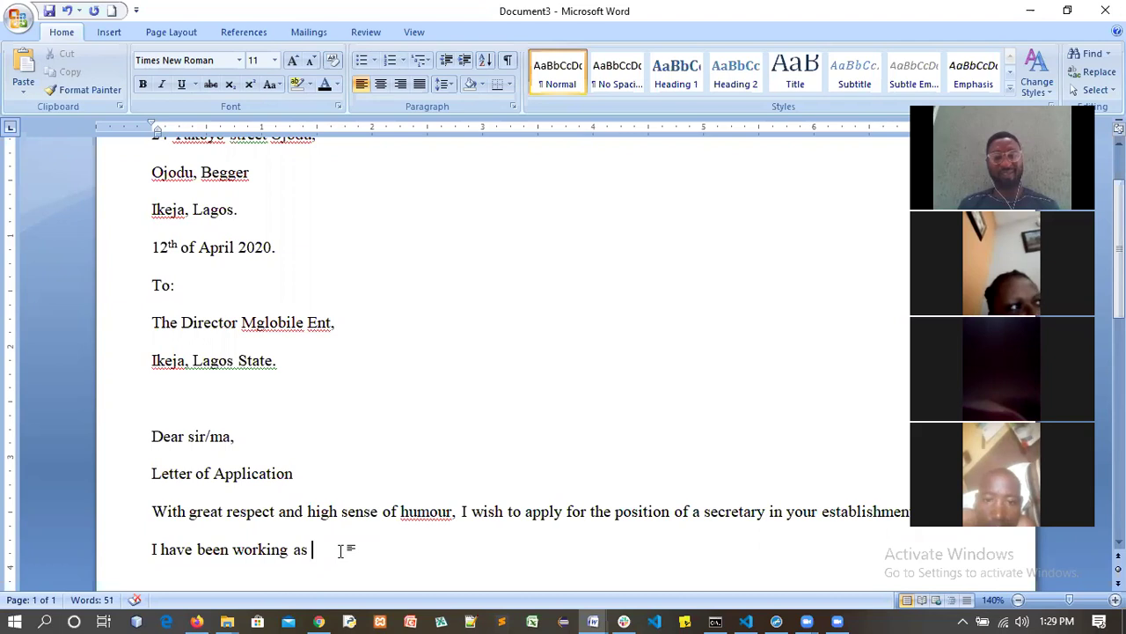
{"action": "type", "text": "an as"}
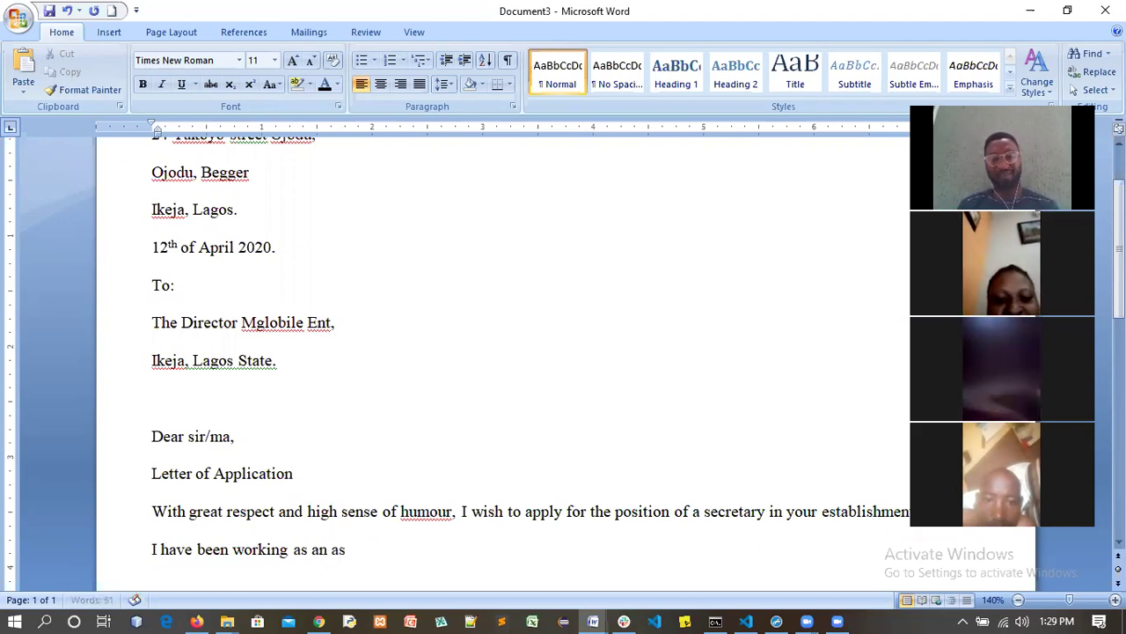
{"action": "type", "text": "sistant"}
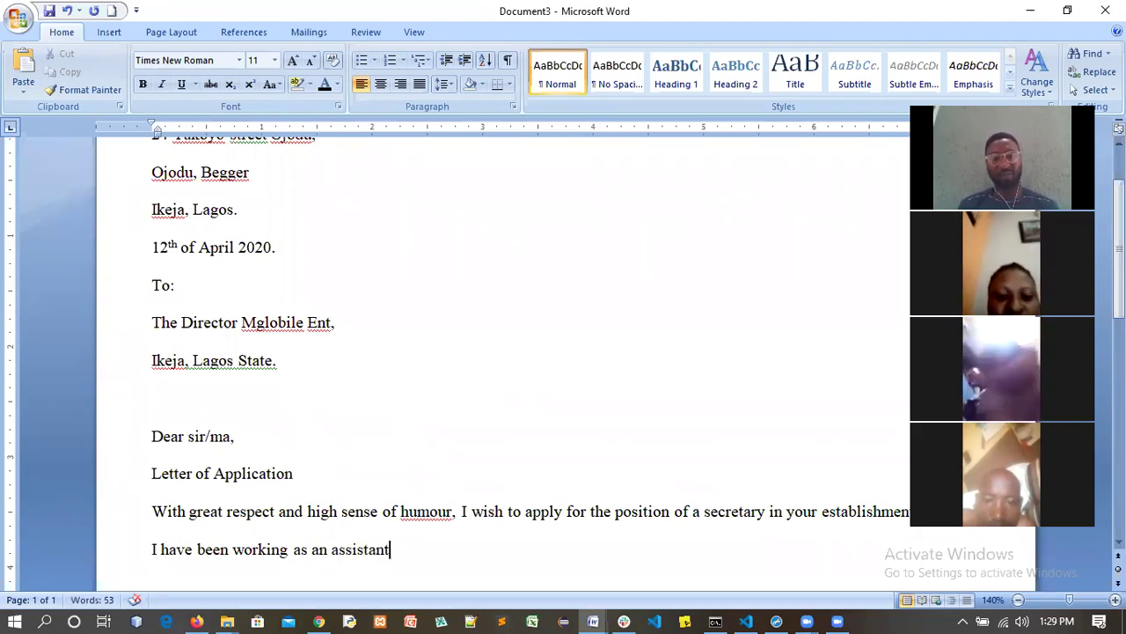
{"action": "type", "text": " to the federal"}
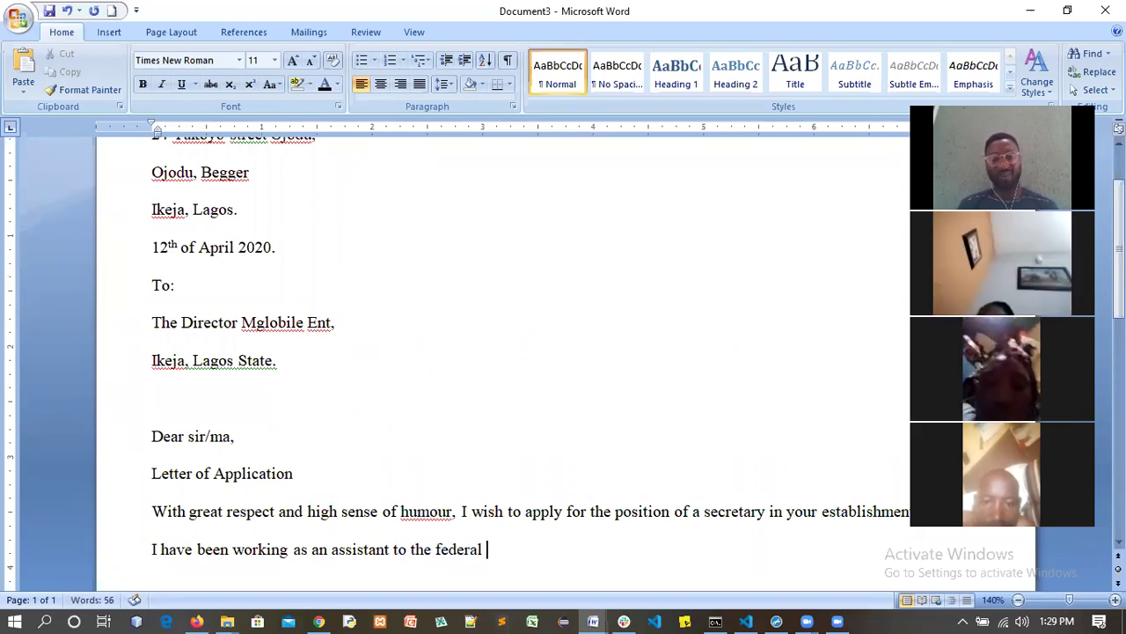
{"action": "type", "text": " on secreta"}
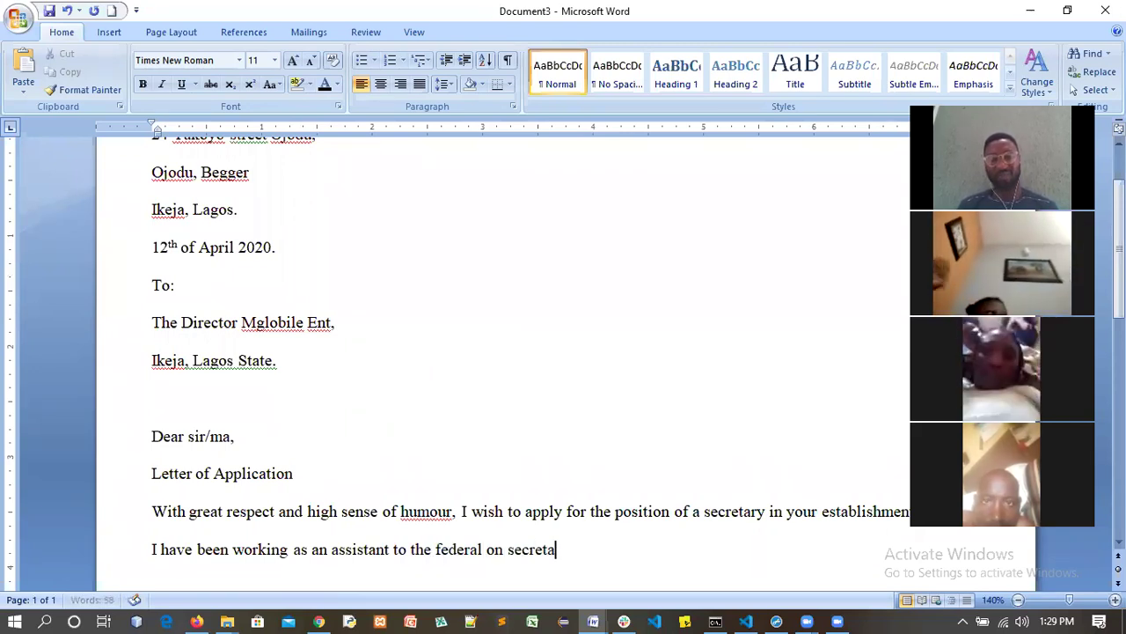
{"action": "type", "text": "riat iss"}
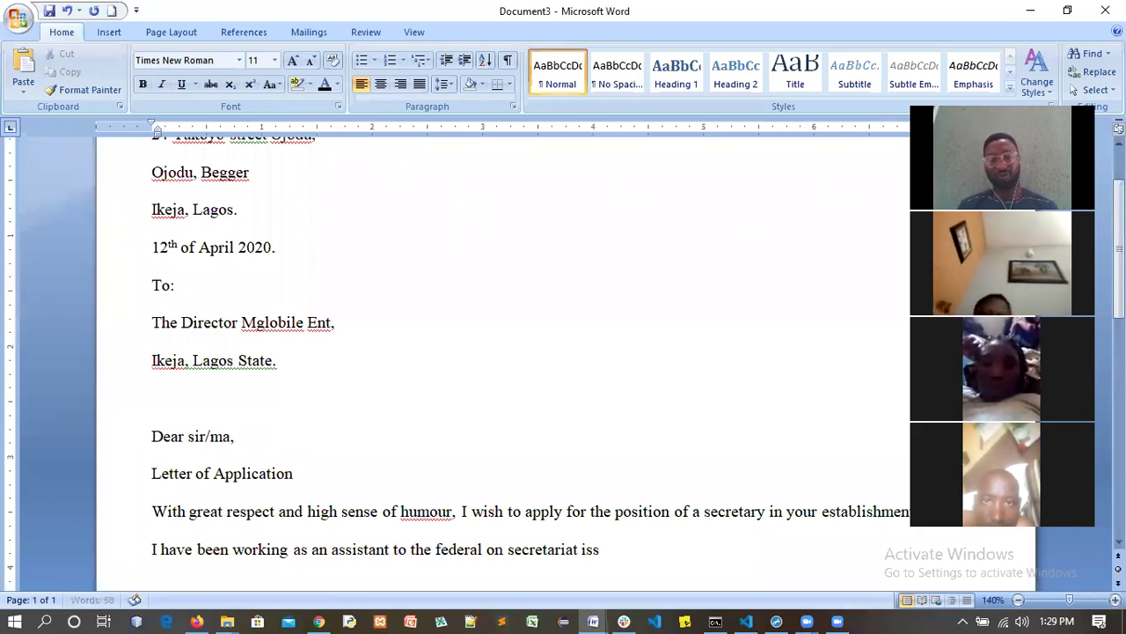
{"action": "type", "text": "ues"}
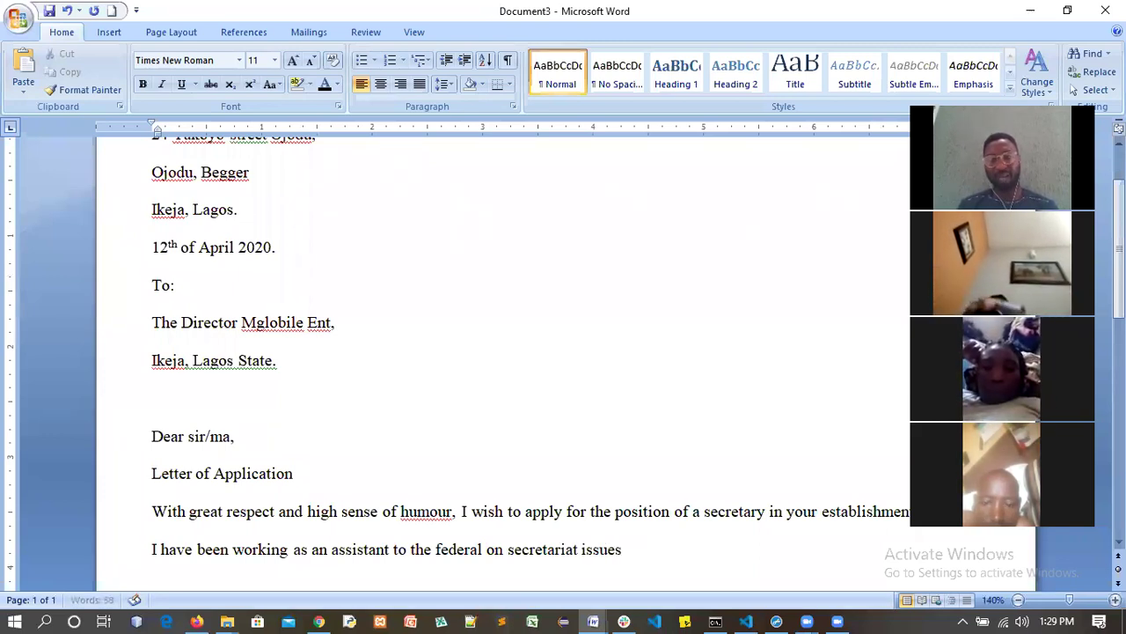
{"action": "type", "text": " for the past"}
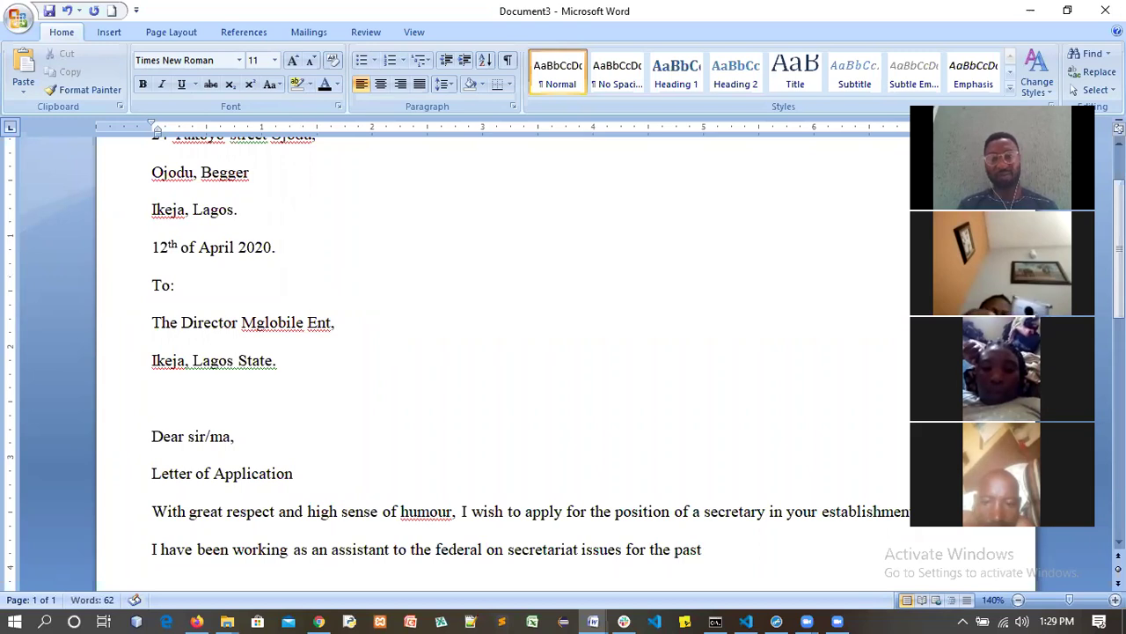
{"action": "type", "text": " twent"}
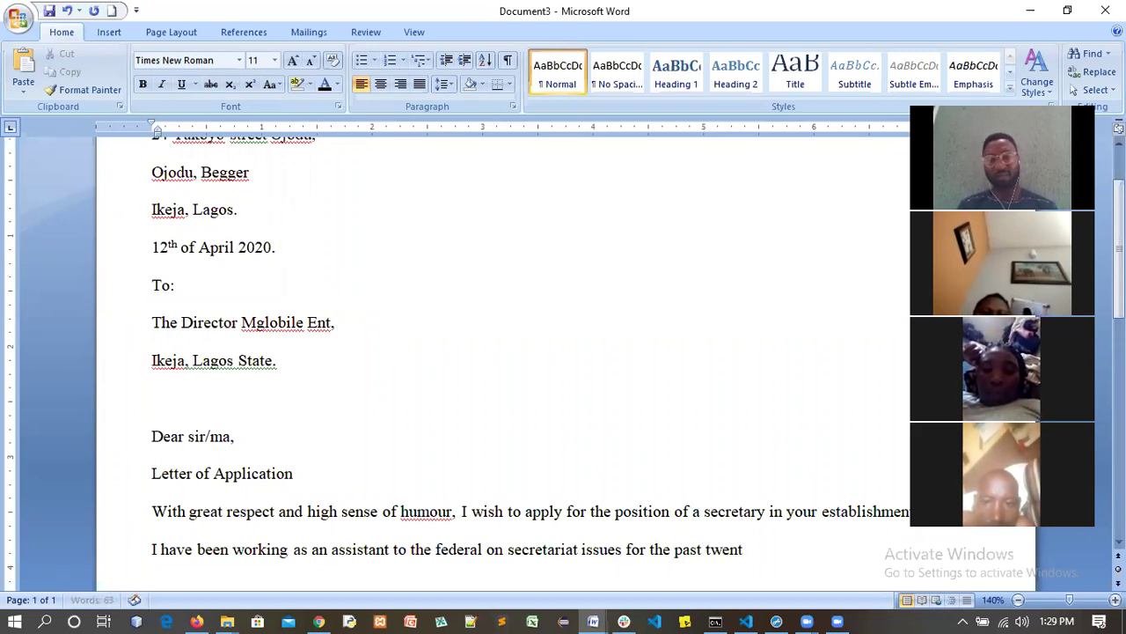
{"action": "type", "text": "y years an"}
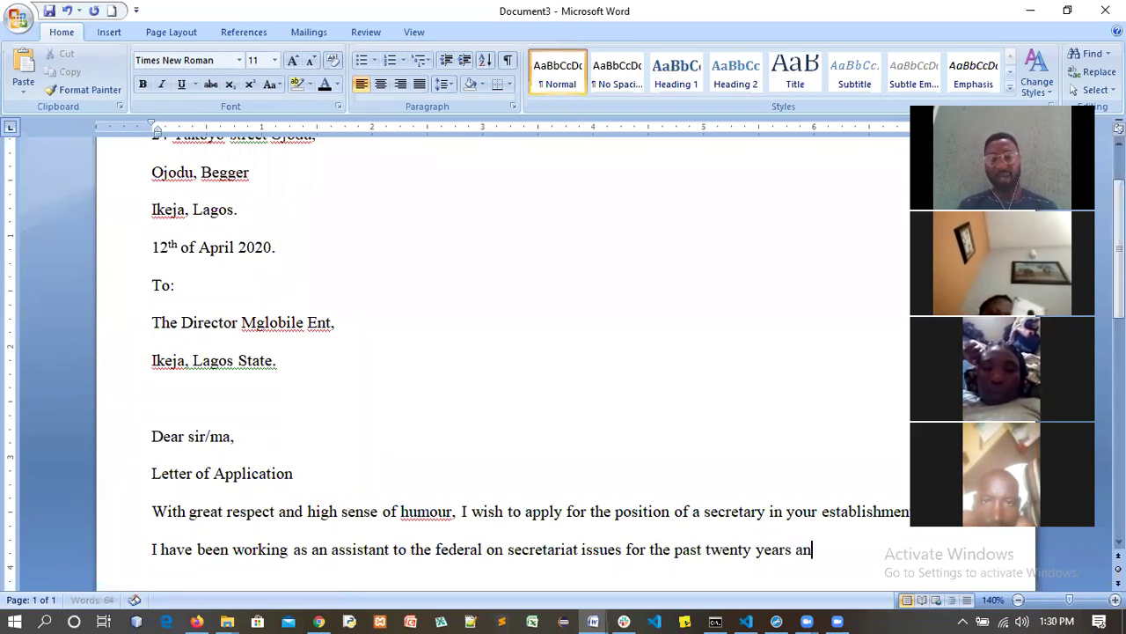
Step: Complete the work experience sentence with "and I have all the required skills to pick up this position."
{"action": "type", "text": "d I have all"}
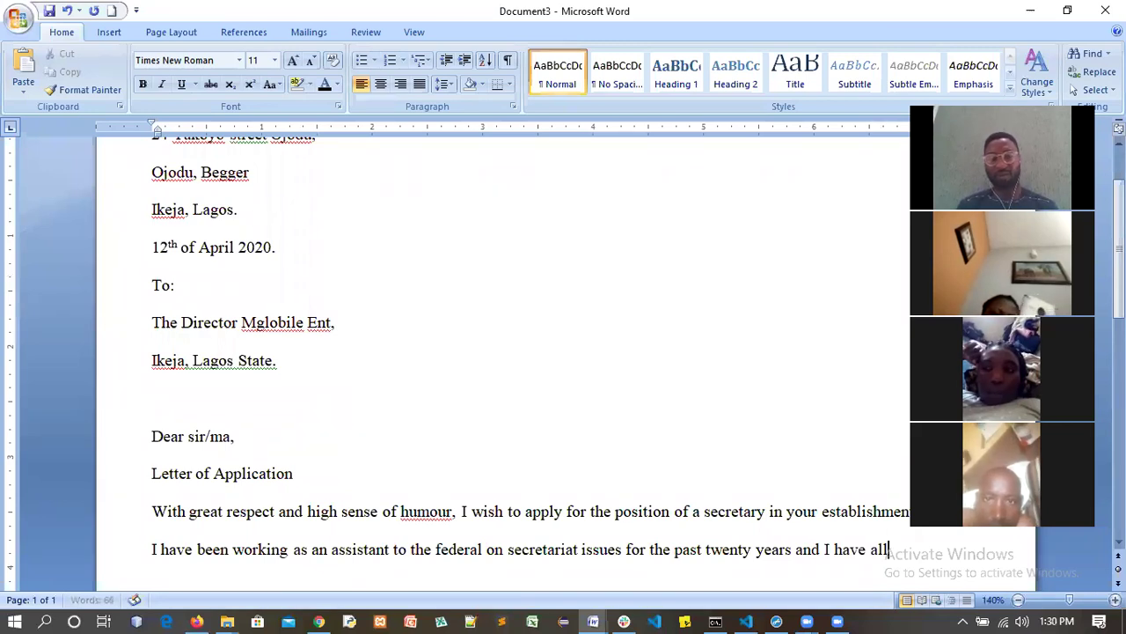
{"action": "type", "text": " the requir"}
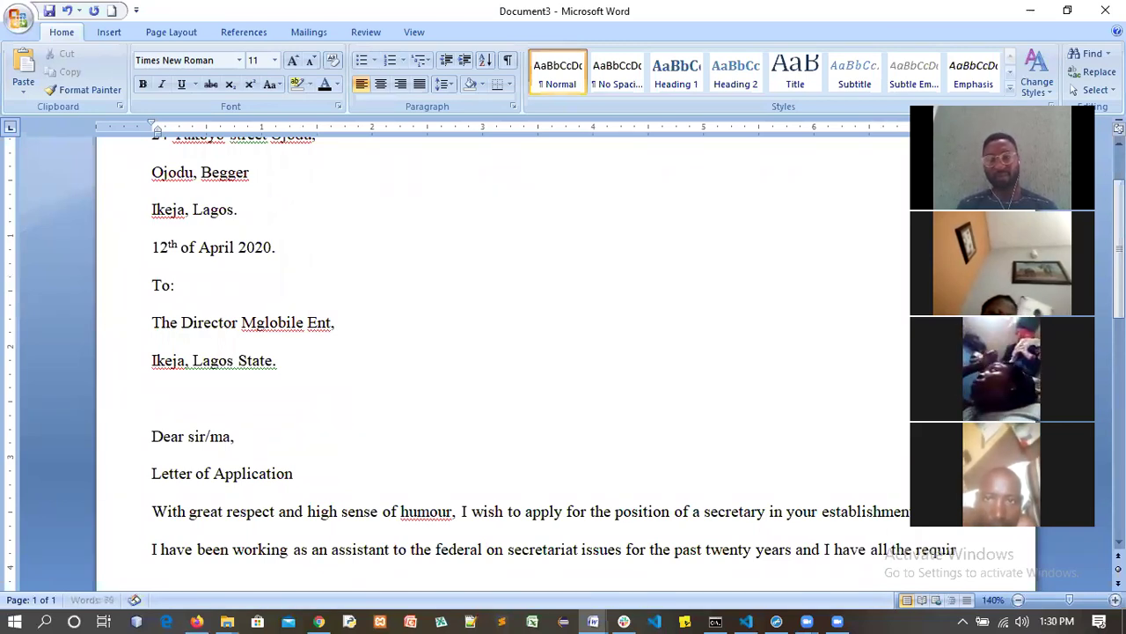
{"action": "type", "text": "ed"}
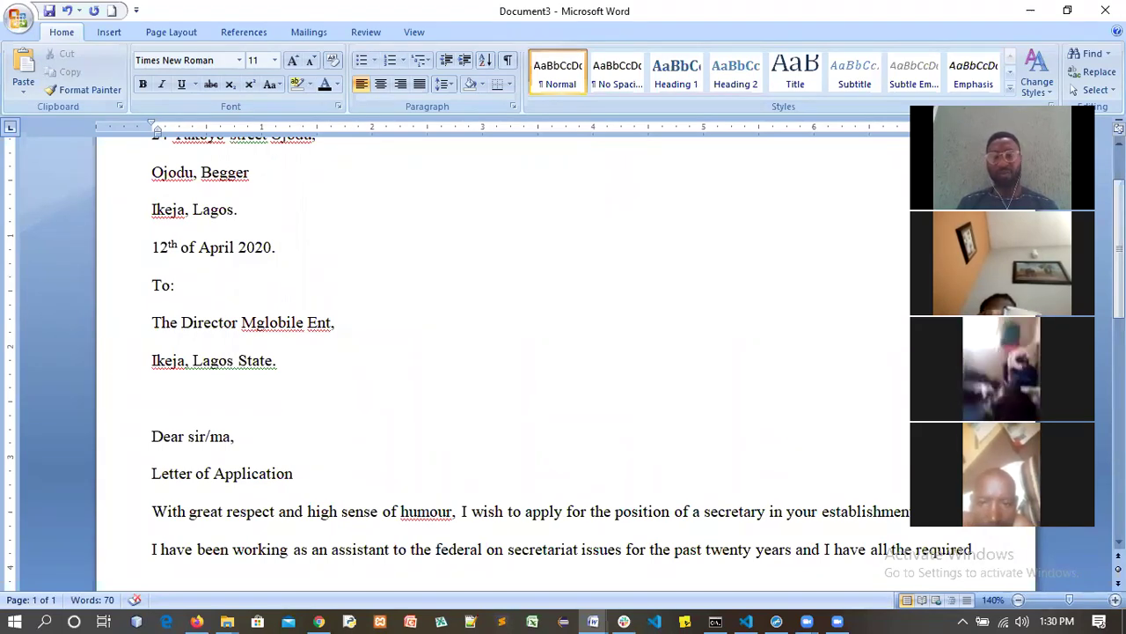
{"action": "type", "text": " skills to p"}
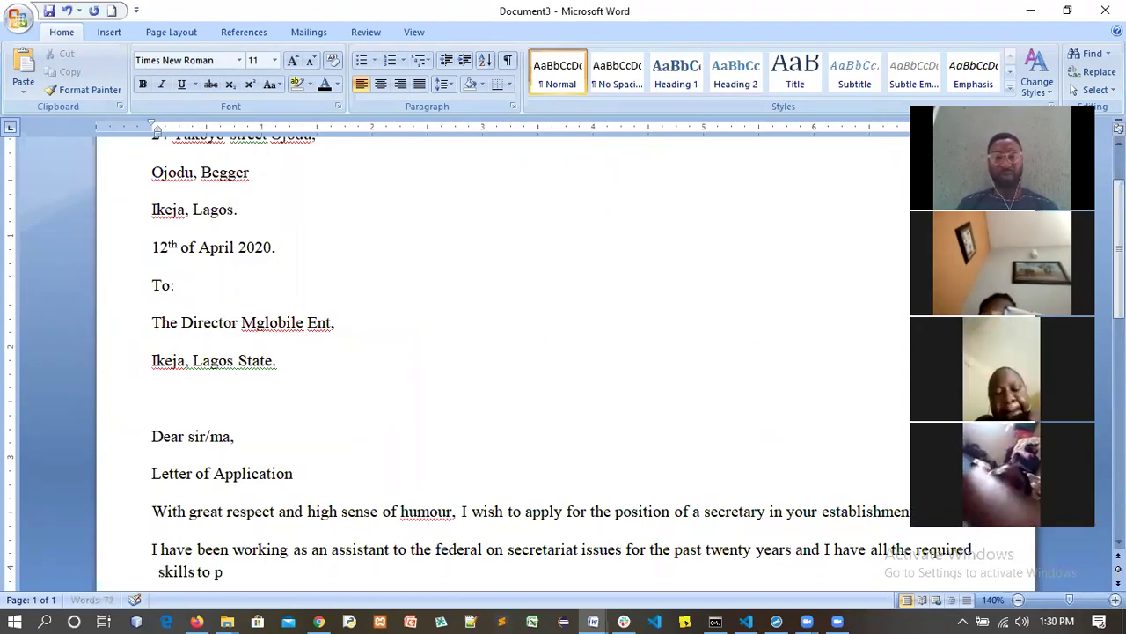
{"action": "type", "text": "ick up this"}
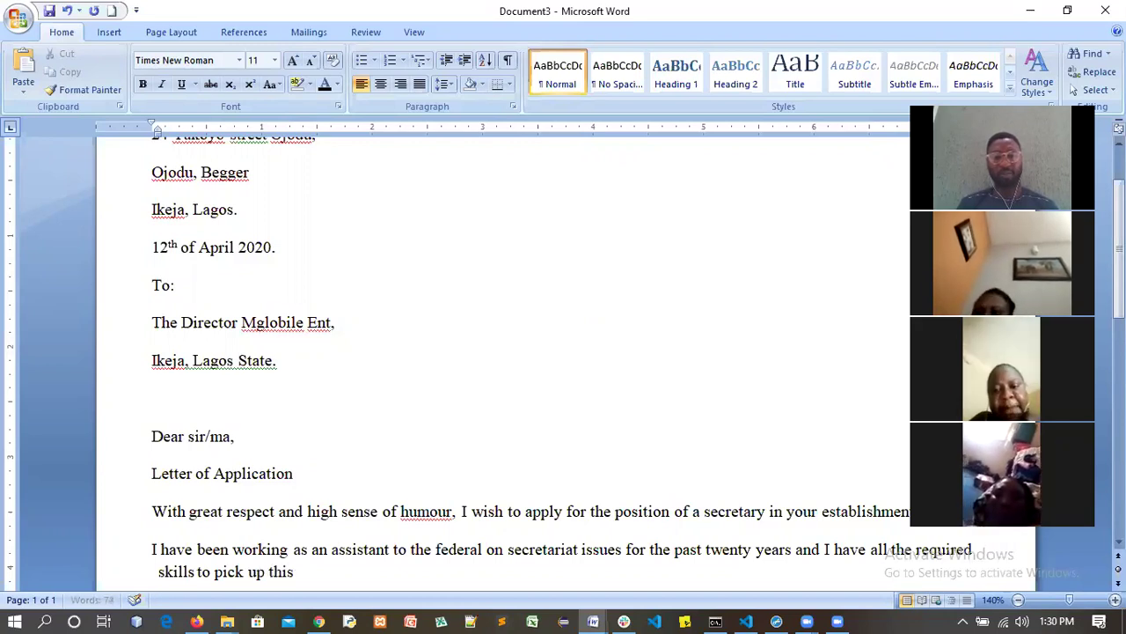
{"action": "type", "text": " position"}
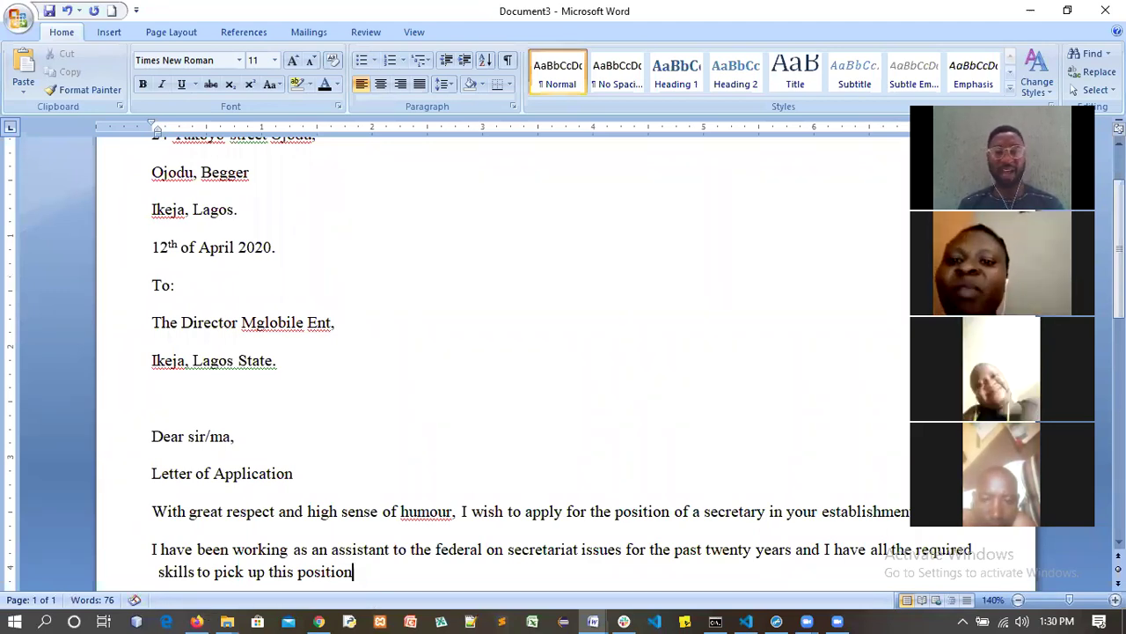
{"action": "type", "text": "."}
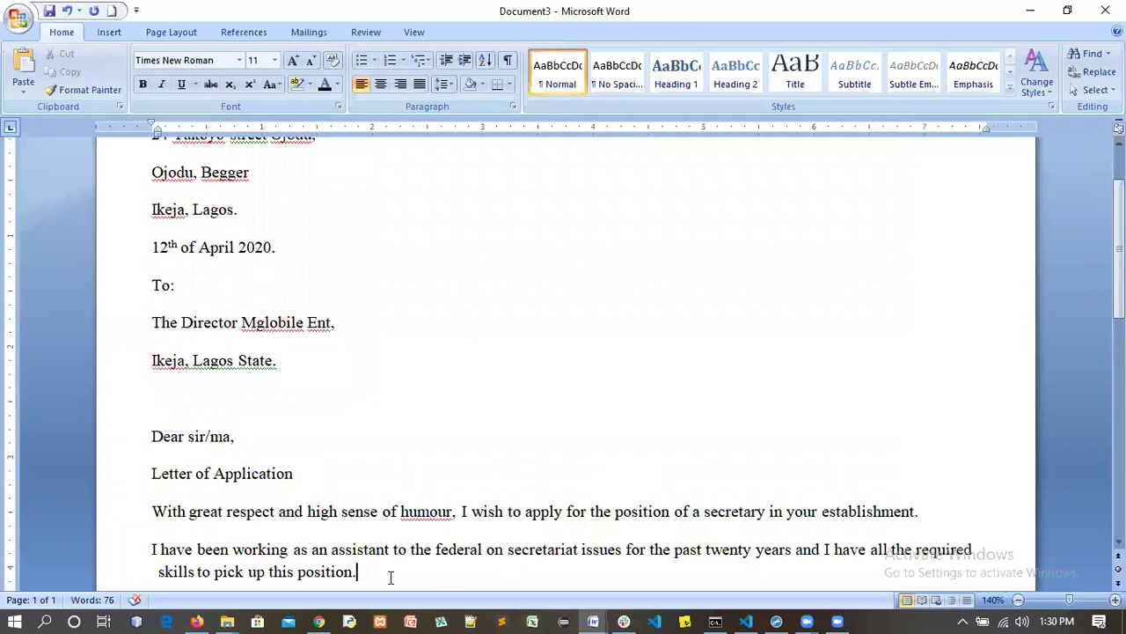
Step: Start a new paragraph below the work experience sentence with "Attached here are my curriculum vitae for your"
{"action": "key", "text": "Return"}
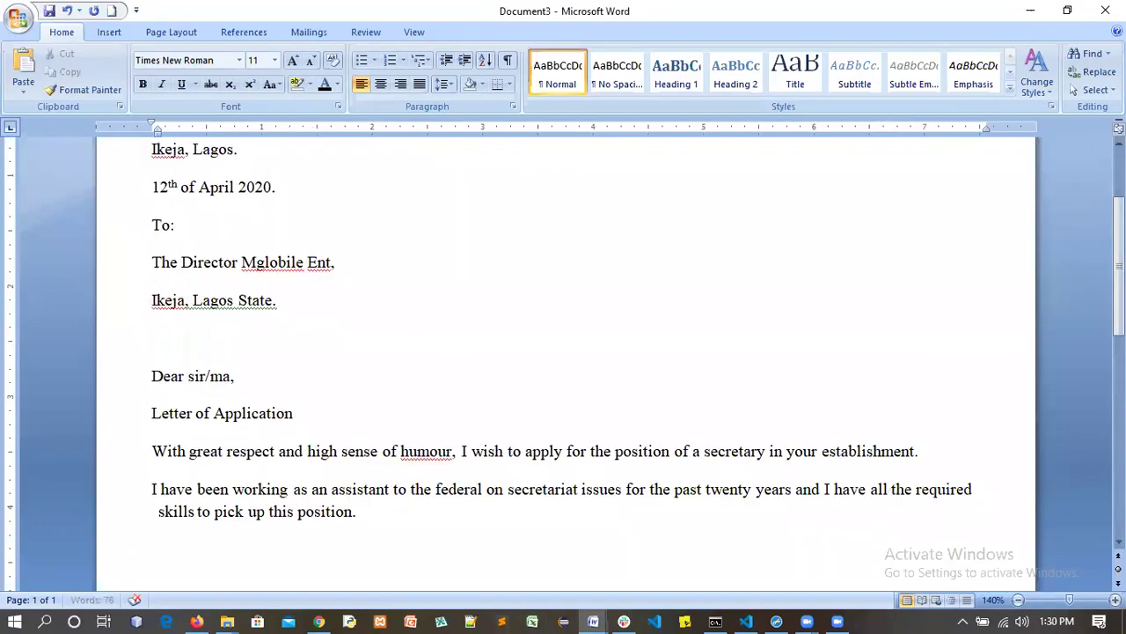
{"action": "type", "text": "attached here at"}
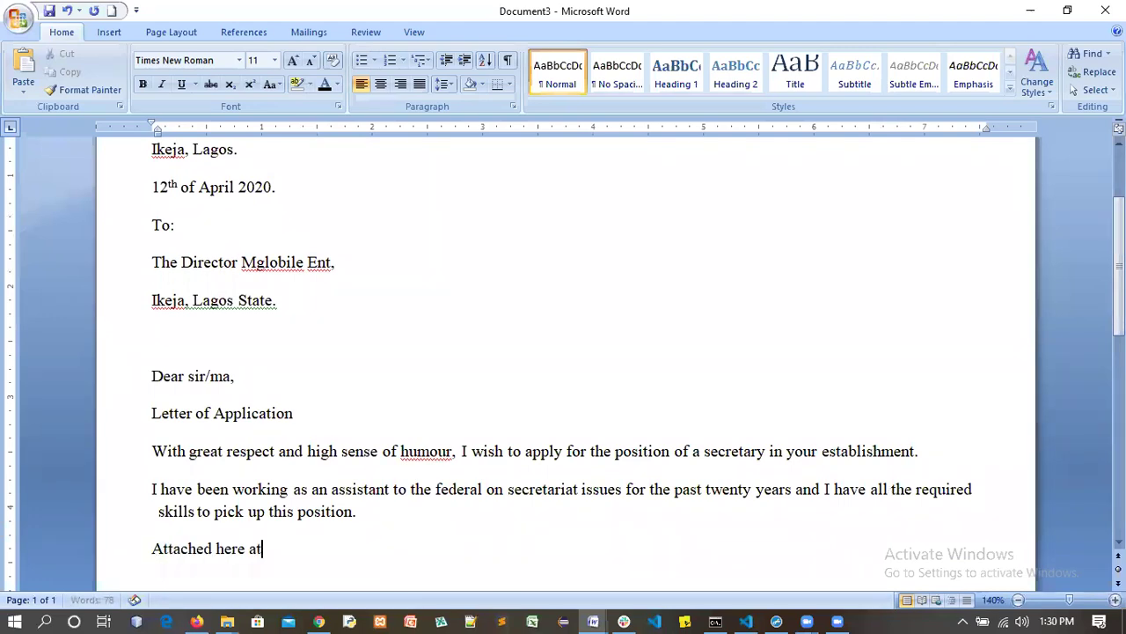
{"action": "key", "text": "BackSpace"}
{"action": "type", "text": "re my cu"}
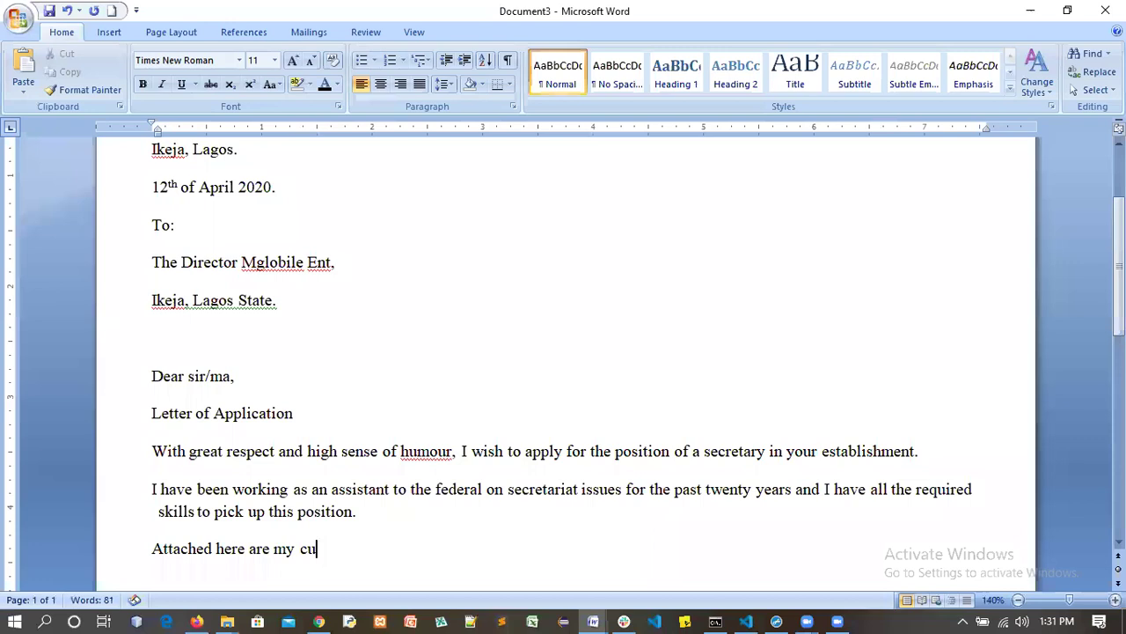
{"action": "type", "text": "rriculum vai"}
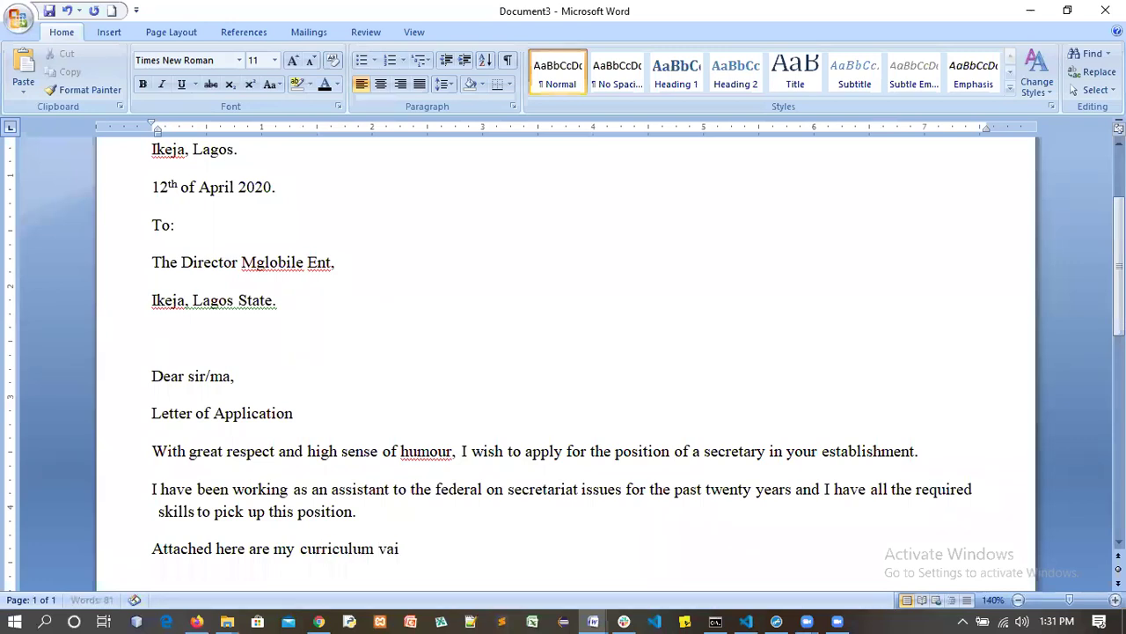
{"action": "key", "text": "BackSpace"}
{"action": "key", "text": "BackSpace"}
{"action": "type", "text": "itae for your perou"}
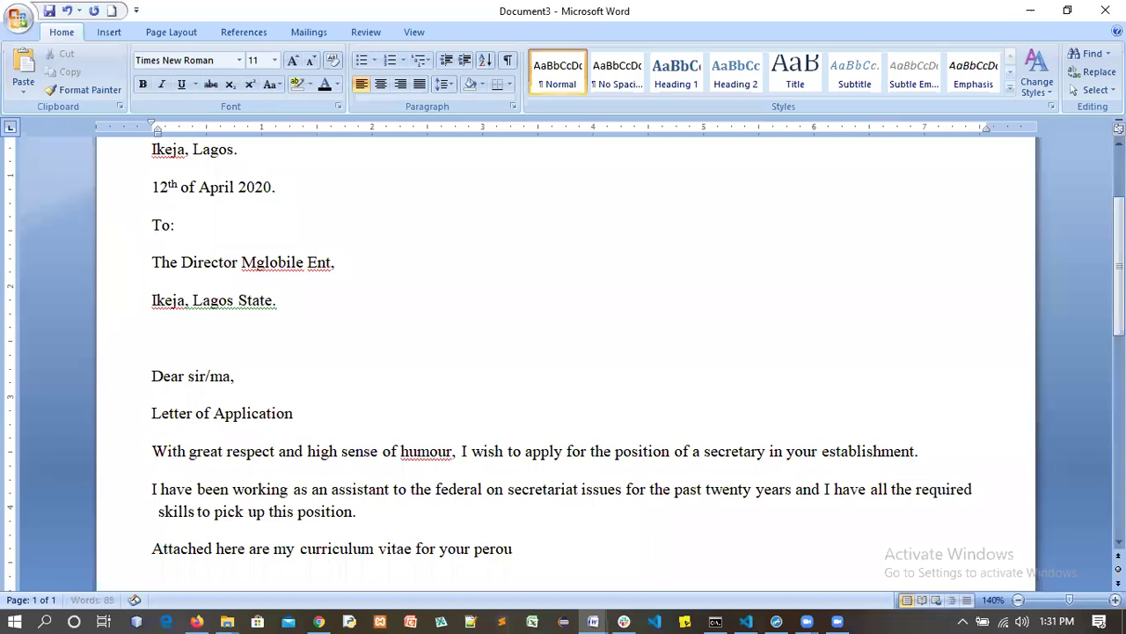
Step: Finish the curriculum vitae sentence with the correctly spelled word "perusal" and a full stop
{"action": "type", "text": "sal"}
{"action": "left_click", "coordinate": [513, 548]}
{"action": "key", "text": "BackSpace"}
{"action": "key", "text": "BackSpace"}
{"action": "type", "text": "ur"}
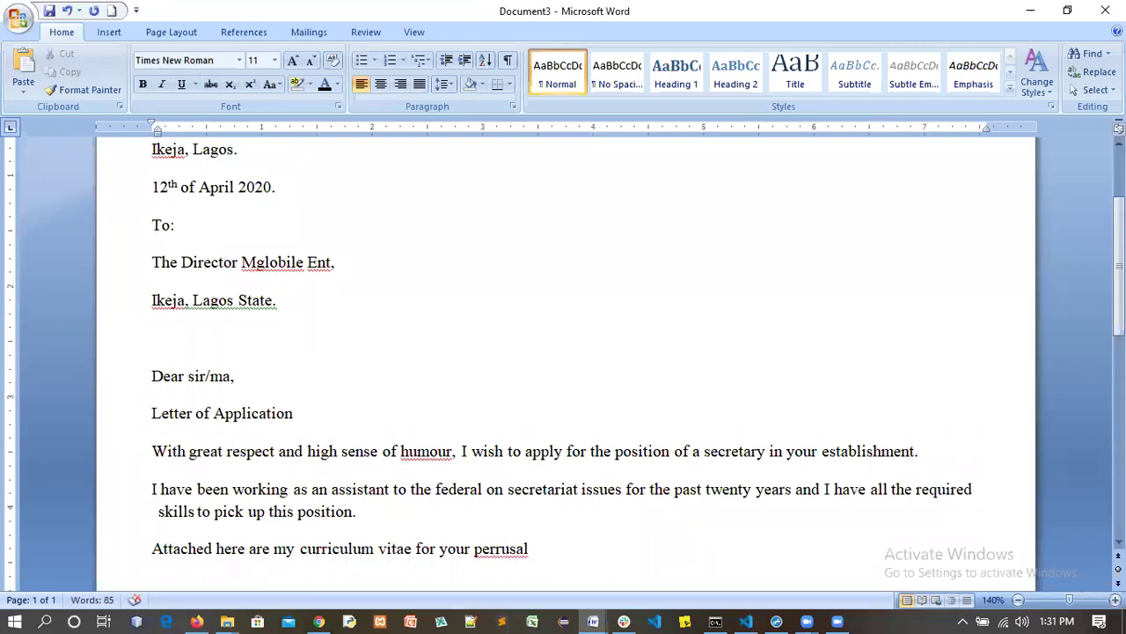
{"action": "key", "text": "BackSpace"}
{"action": "left_click", "coordinate": [490, 548]}
{"action": "key", "text": "BackSpace"}
{"action": "key", "text": "End"}
{"action": "key", "text": "Return"}
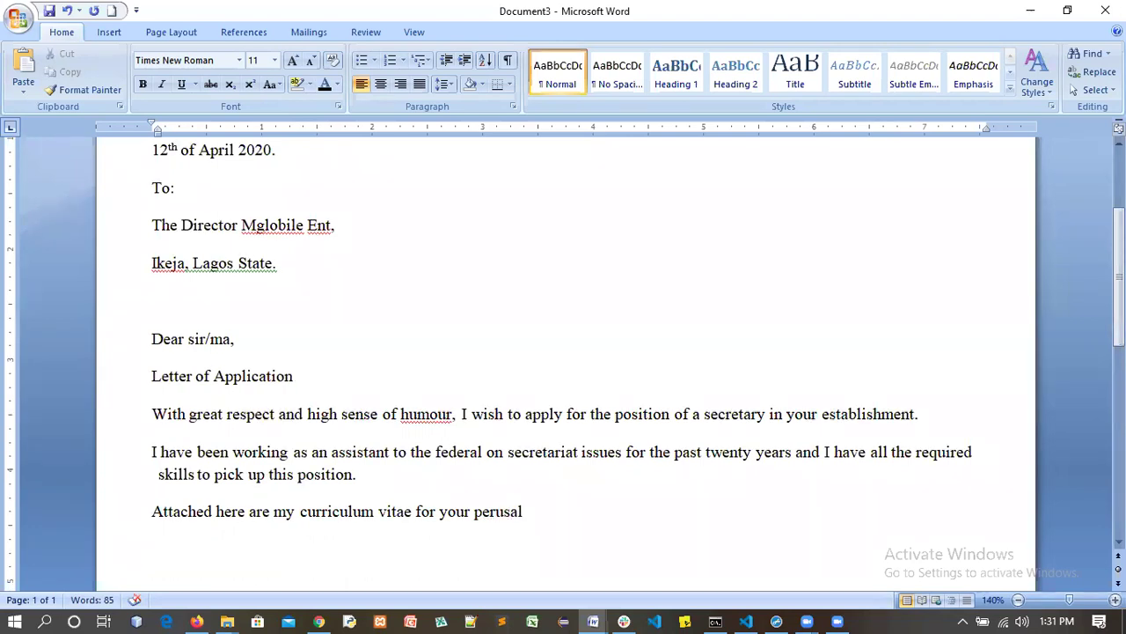
{"action": "key", "text": "BackSpace"}
{"action": "type", "text": "."}
Step: Add a new paragraph reading "Thanking you in anticipation of your favourable response."
{"action": "key", "text": "Return"}
{"action": "type", "text": "thanking y"}
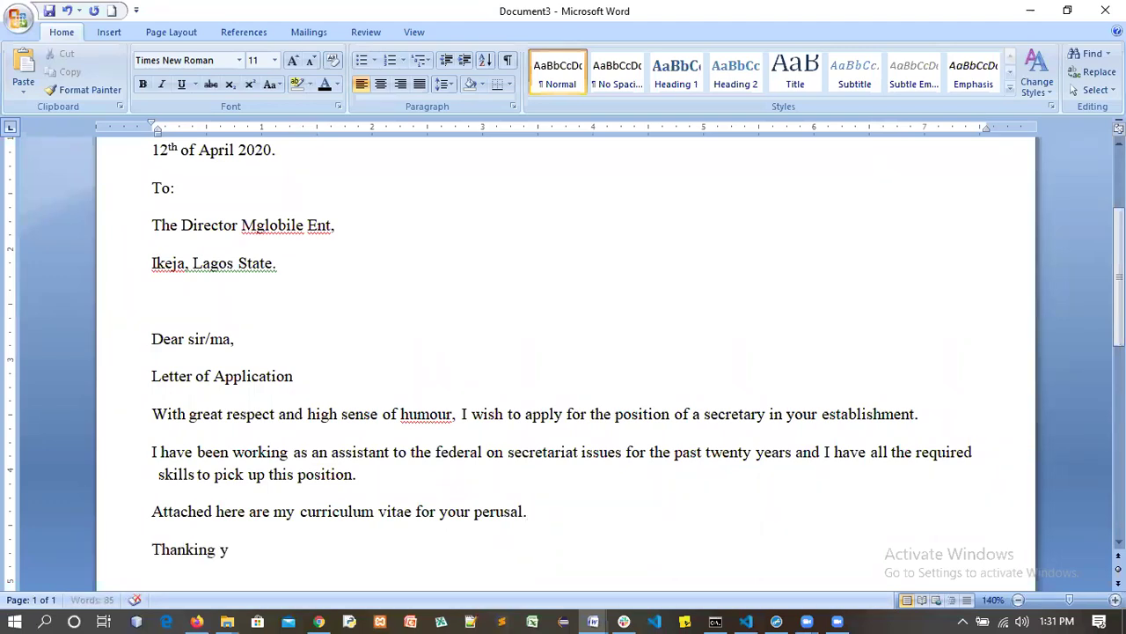
{"action": "type", "text": "ou in antiici"}
{"action": "key", "text": "BackSpace"}
{"action": "key", "text": "BackSpace"}
{"action": "key", "text": "BackSpace"}
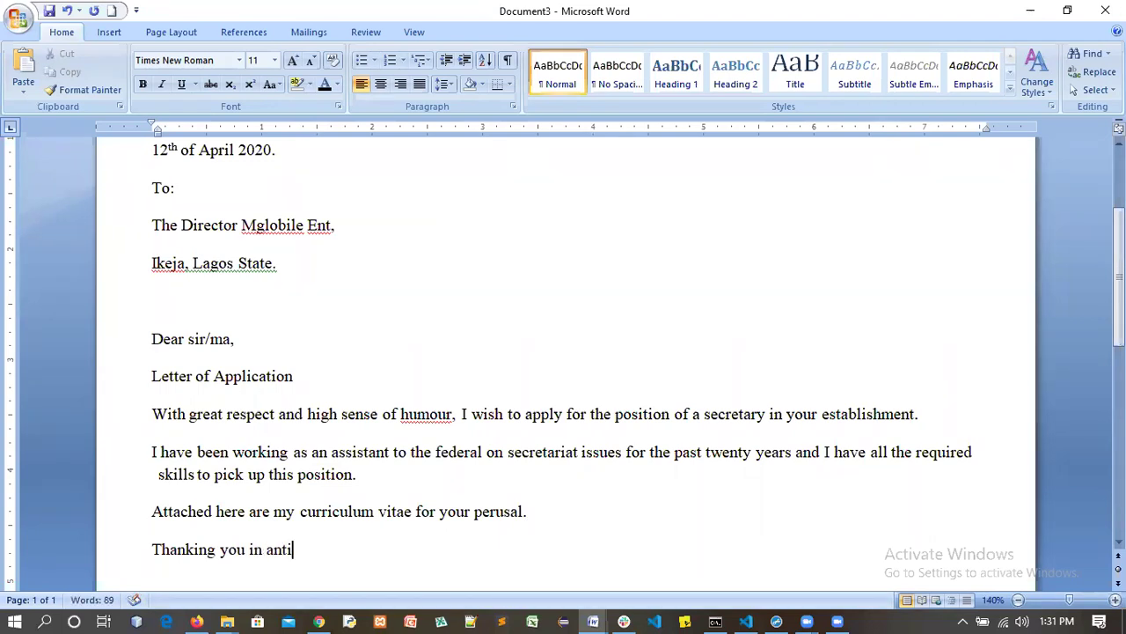
{"action": "type", "text": "cipation o"}
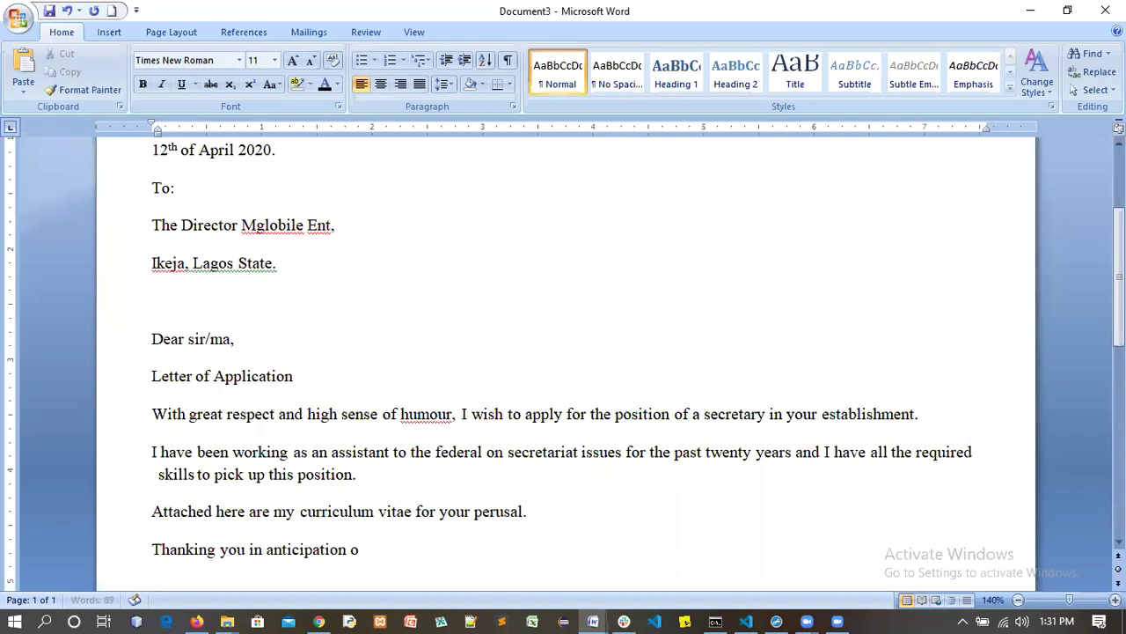
{"action": "type", "text": "f your favourabl"}
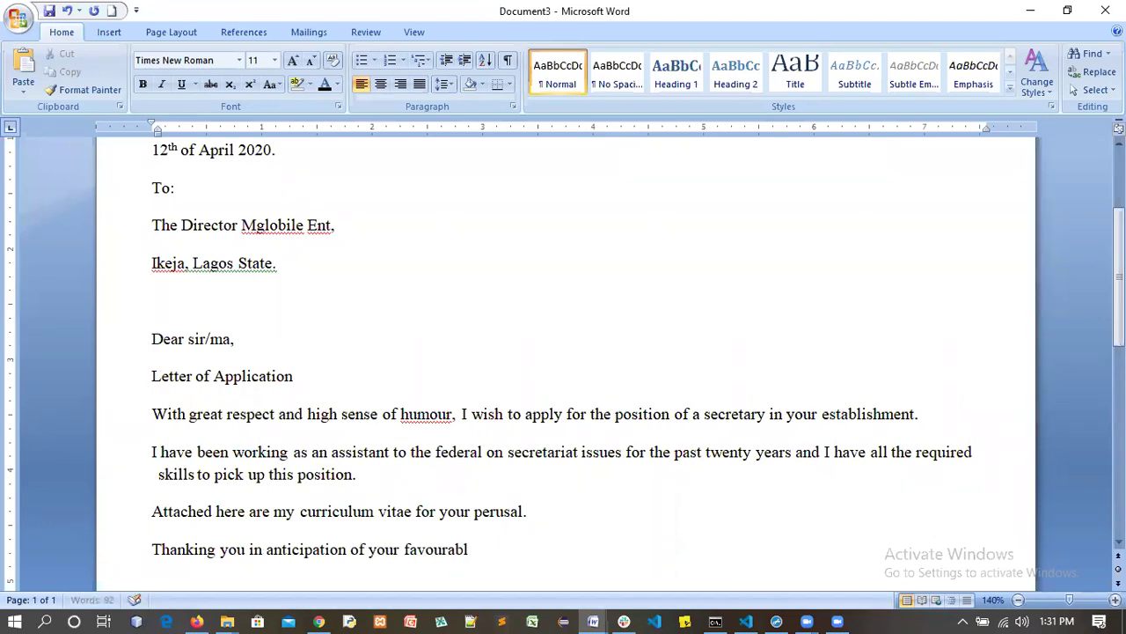
{"action": "type", "text": "e response"}
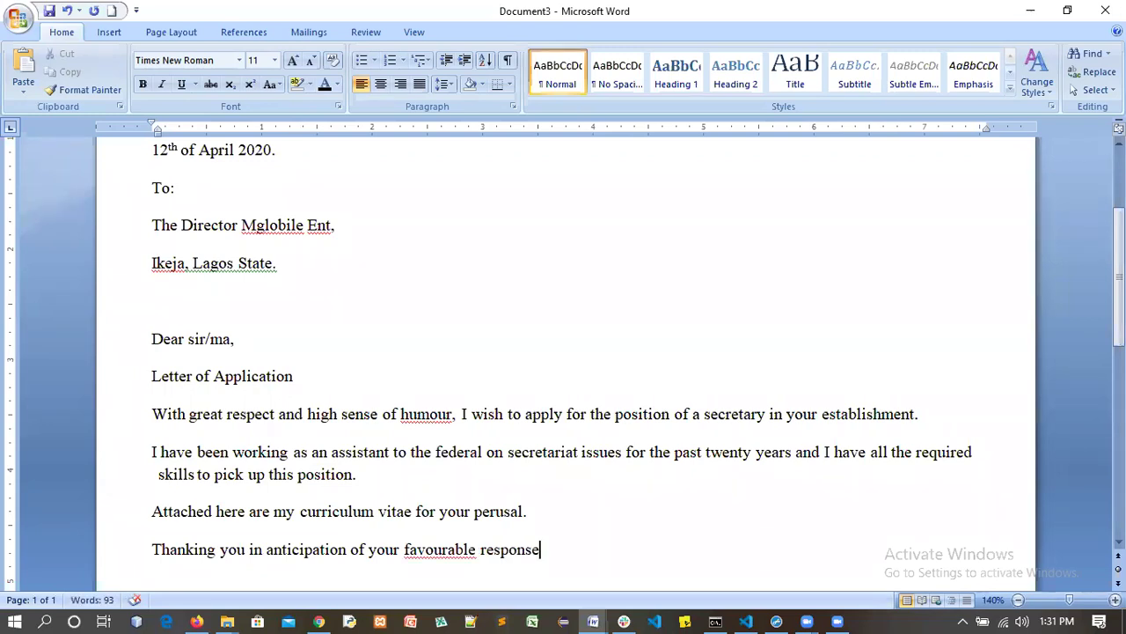
{"action": "type", "text": "."}
Step: Add the closing line "Yours faithfully." below the thank-you paragraph
{"action": "key", "text": "Return"}
{"action": "type", "text": "Y"}
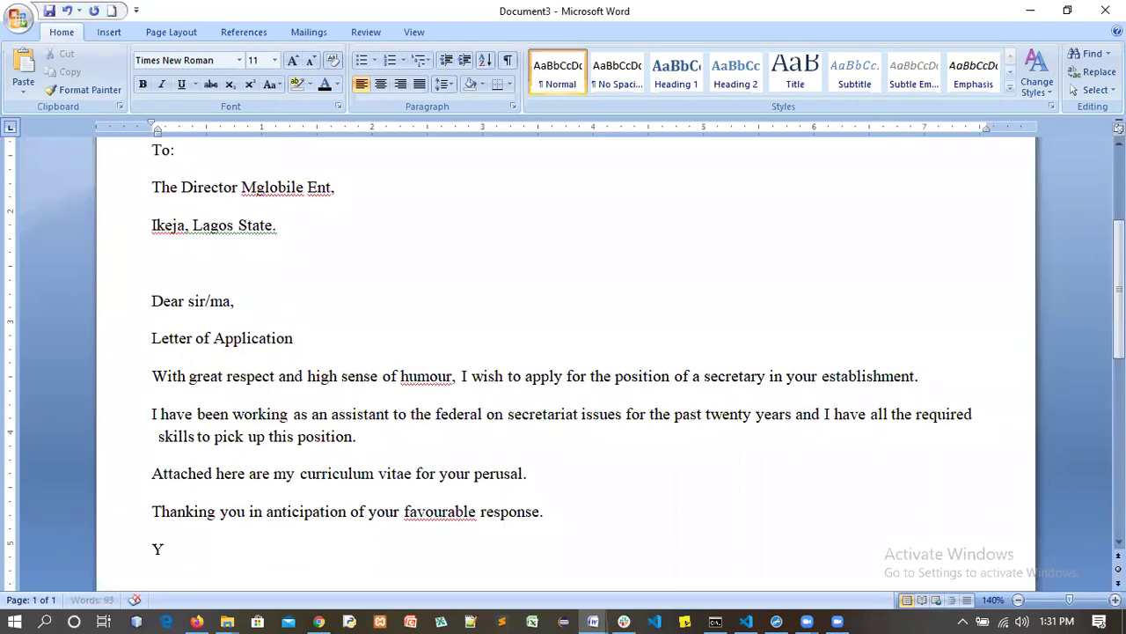
{"action": "type", "text": "ours faithfull"}
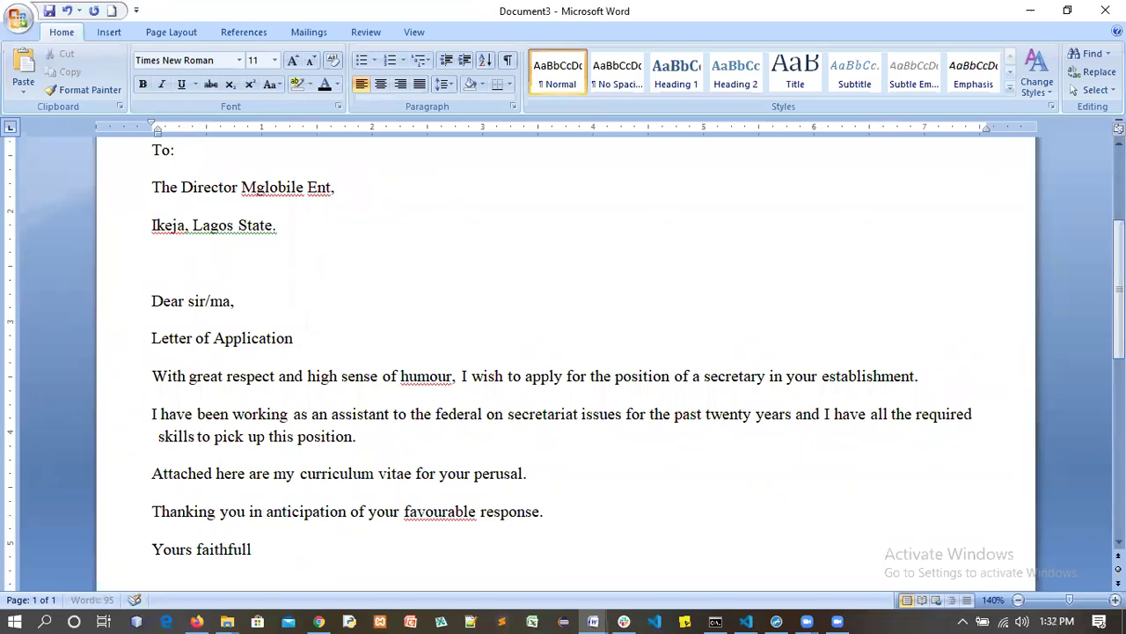
{"action": "type", "text": "y"}
{"action": "key", "text": "BackSpace"}
{"action": "type", "text": "."}
Step: Leave an empty line below the closing and add the signature placeholder "Your name", followed by a new line
{"action": "key", "text": "Return"}
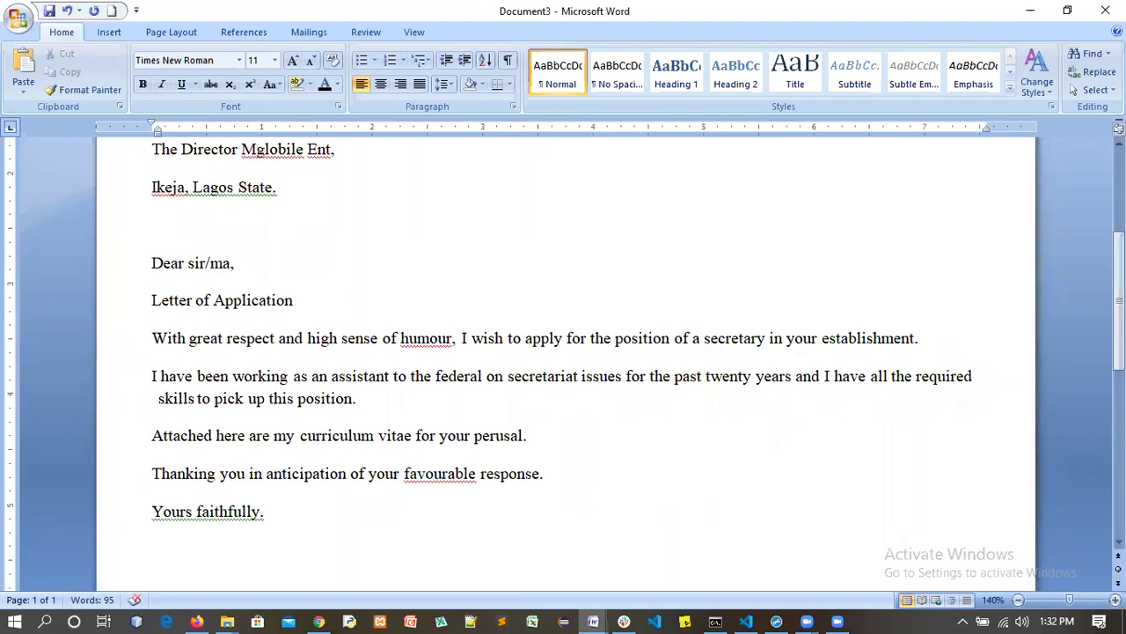
{"action": "key", "text": "Return"}
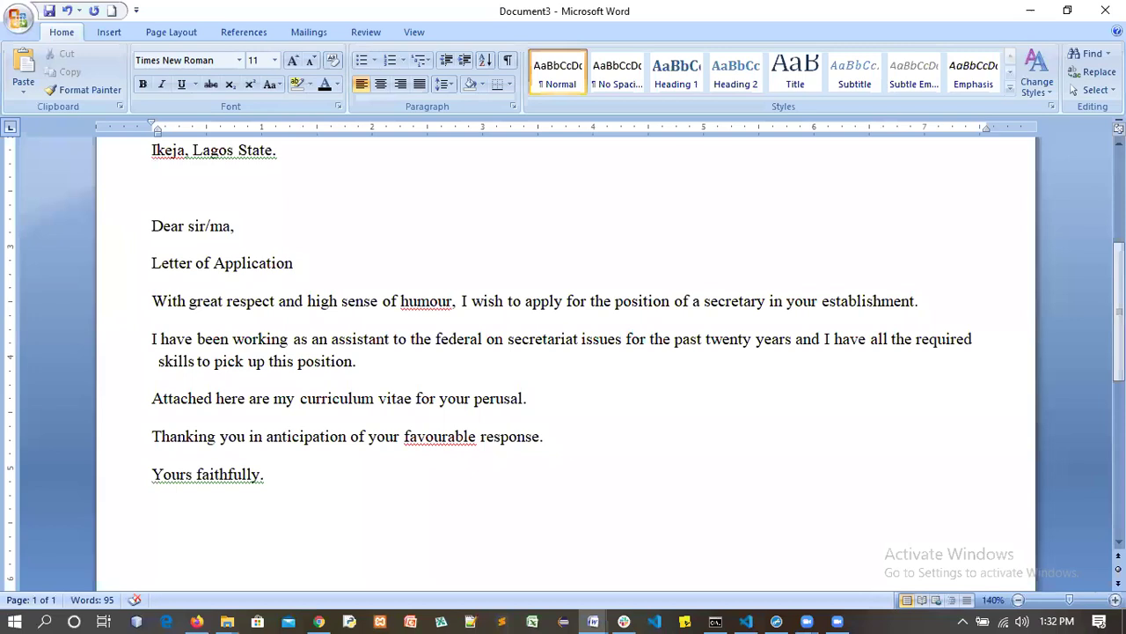
{"action": "type", "text": "Your name"}
{"action": "key", "text": "Return"}
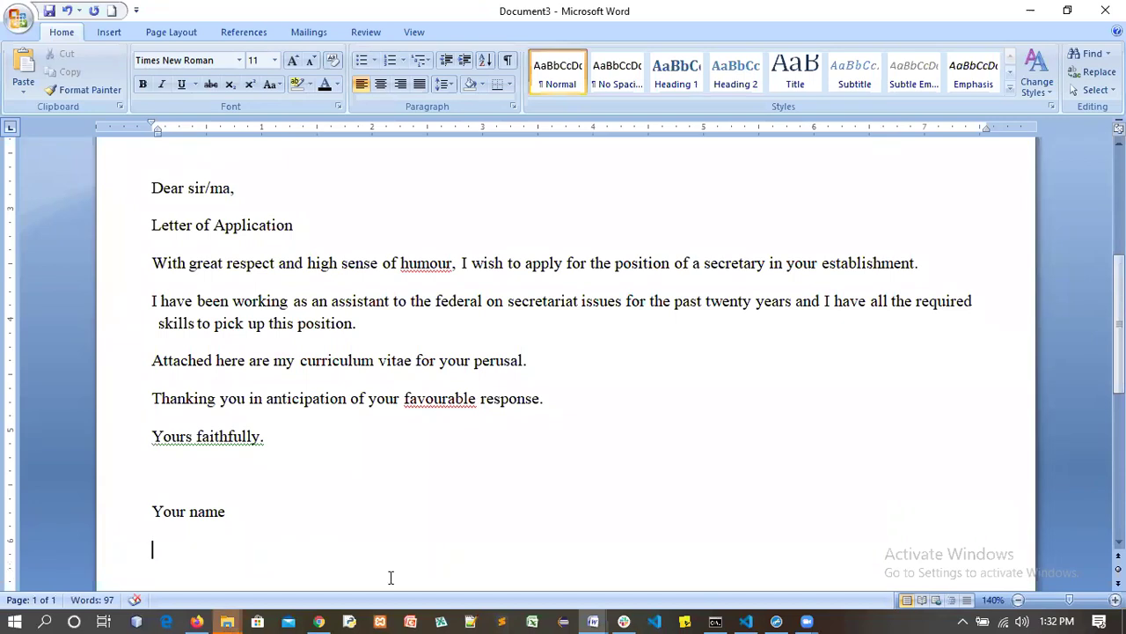
Step: Insert a line reading "Signed" directly above the "Your name" signature placeholder
{"action": "key", "text": "Up"}
{"action": "key", "text": "Up"}
{"action": "type", "text": "Signed"}
{"action": "left_click", "coordinate": [161, 474]}
{"action": "key", "text": "Return"}
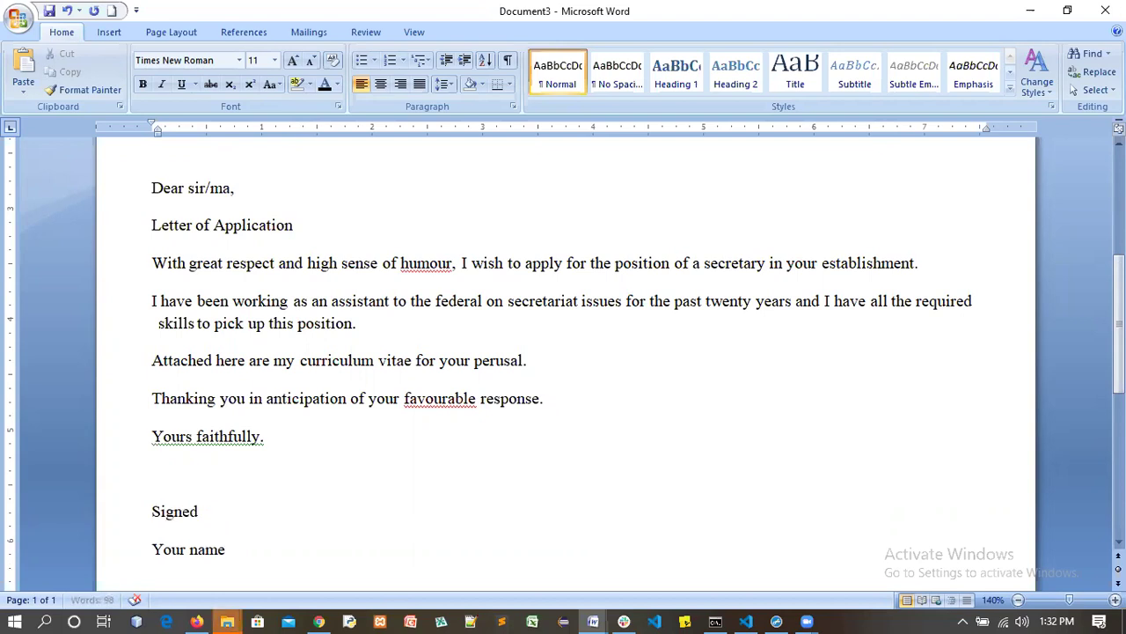
Step: Review the letter's opening part back up to the sender's address, including the date, recipient and salutation lines
{"action": "left_click", "coordinate": [152, 225]}
{"action": "key", "text": "Up"}
{"action": "key", "text": "Up"}
{"action": "key", "text": "Up"}
{"action": "key", "text": "Up"}
{"action": "key", "text": "Up"}
{"action": "key", "text": "Up"}
{"action": "key", "text": "Up"}
{"action": "key", "text": "Up"}
{"action": "key", "text": "Up"}
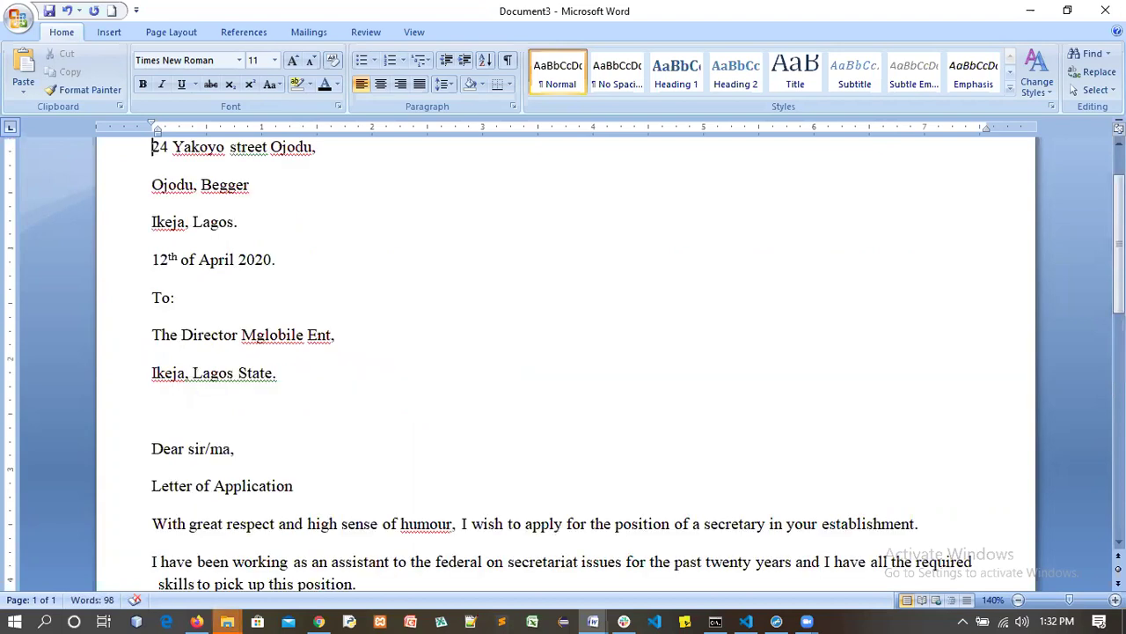
{"action": "left_click", "coordinate": [152, 259]}
{"action": "left_click", "coordinate": [152, 372]}
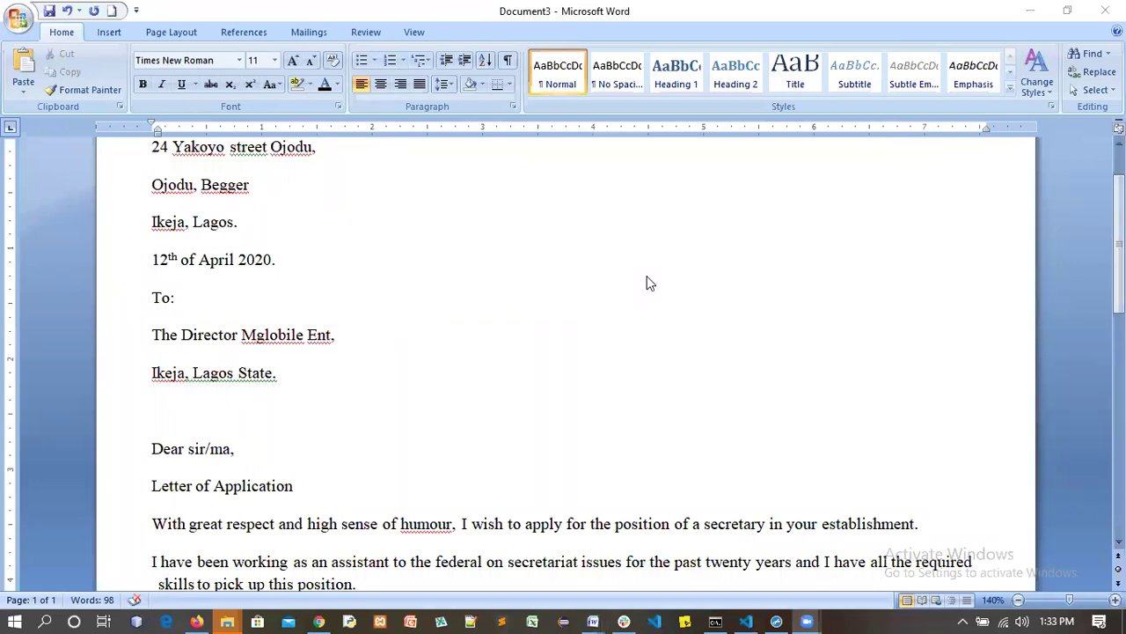
{"action": "left_click", "coordinate": [395, 264]}
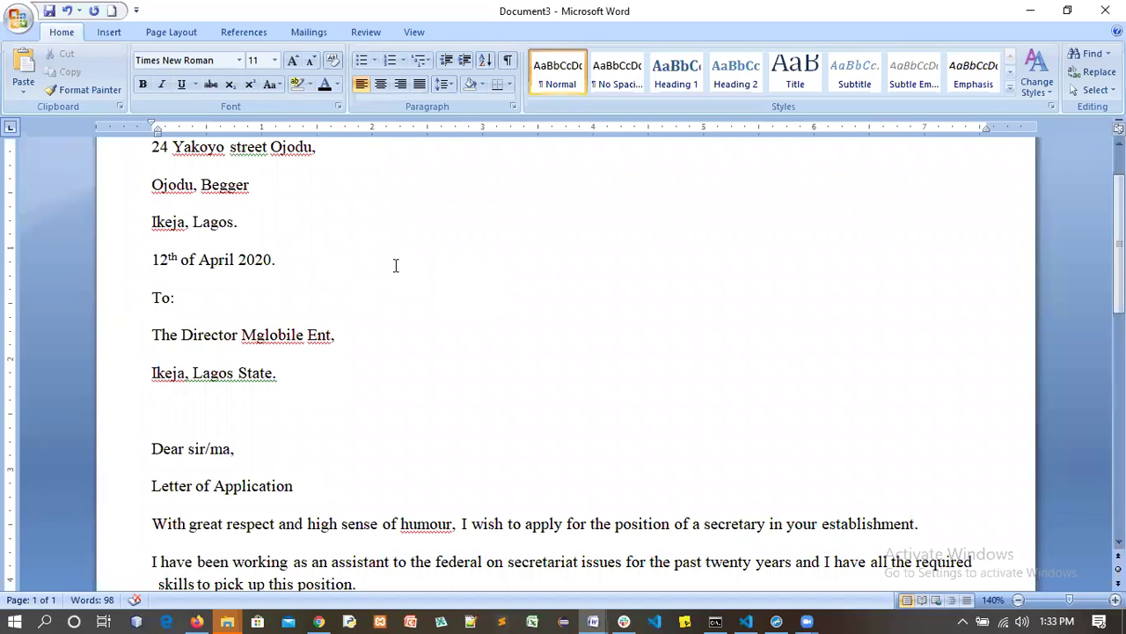
{"action": "key", "text": "Up"}
{"action": "key", "text": "Up"}
{"action": "key", "text": "Up"}
{"action": "scroll", "coordinate": [290, 299], "scroll_direction": "up", "scroll_amount": 2}
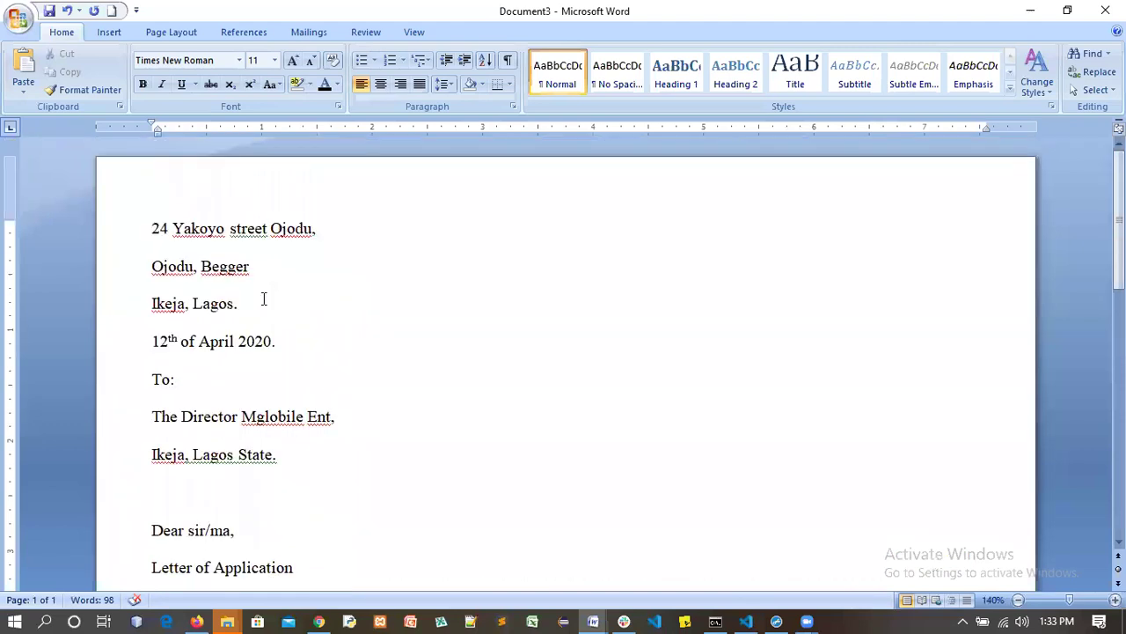
Step: Try to indent the first line of the sender's address to the 6.5-inch ruler mark, and clear that indentation
{"action": "left_click", "coordinate": [151, 229]}
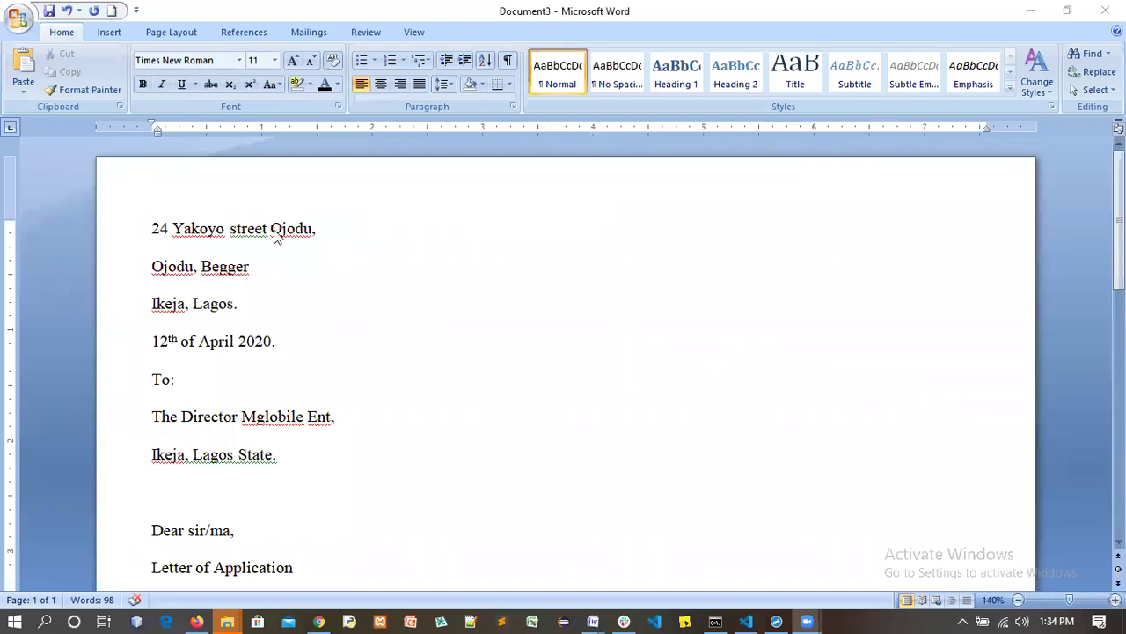
{"action": "left_click", "coordinate": [317, 188]}
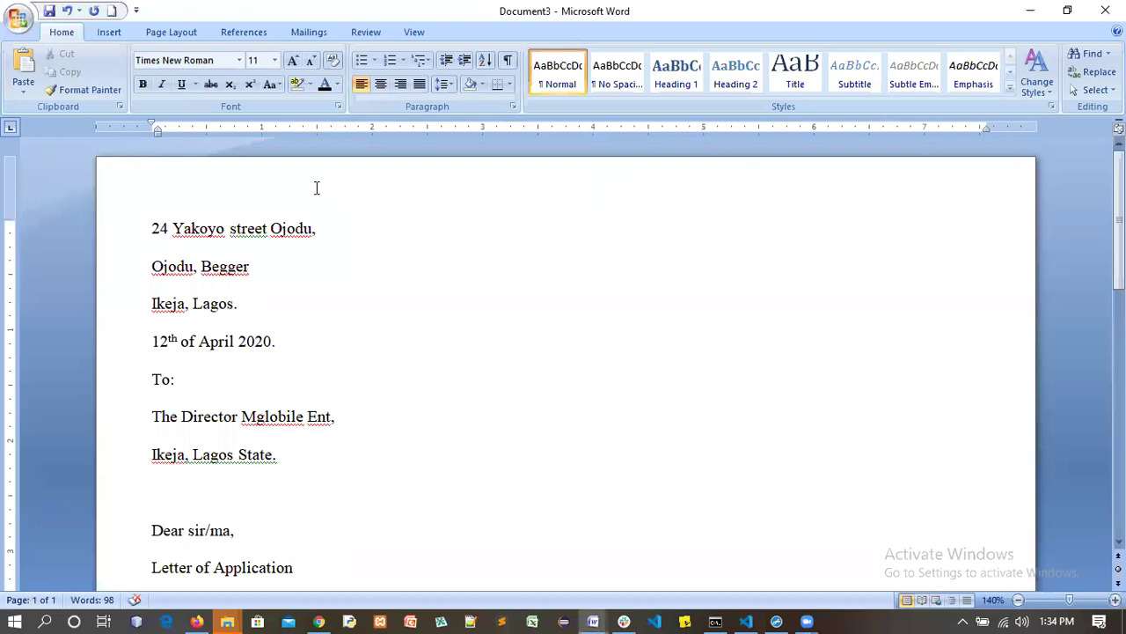
{"action": "left_click", "coordinate": [466, 61]}
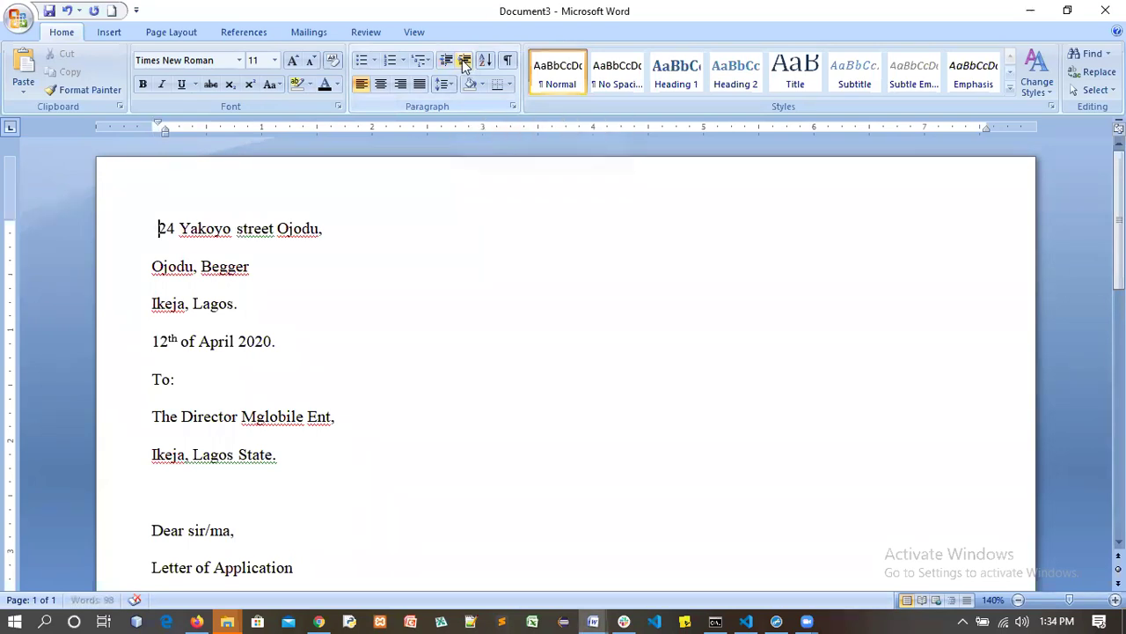
{"action": "left_click", "coordinate": [466, 62]}
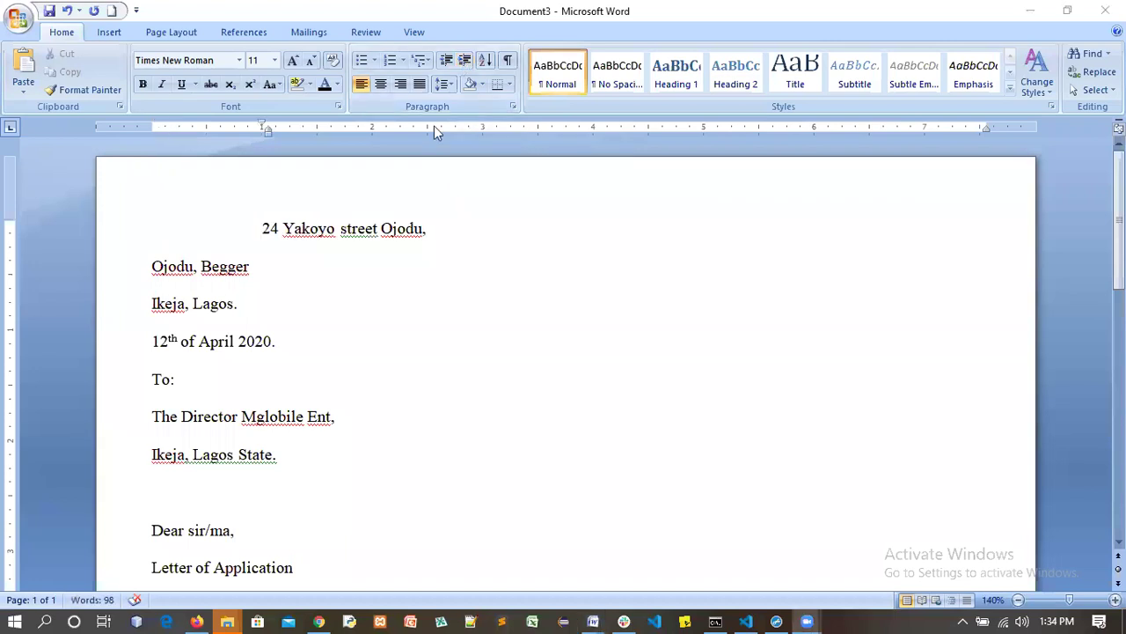
{"action": "left_click", "coordinate": [464, 61]}
{"action": "left_click", "coordinate": [464, 62]}
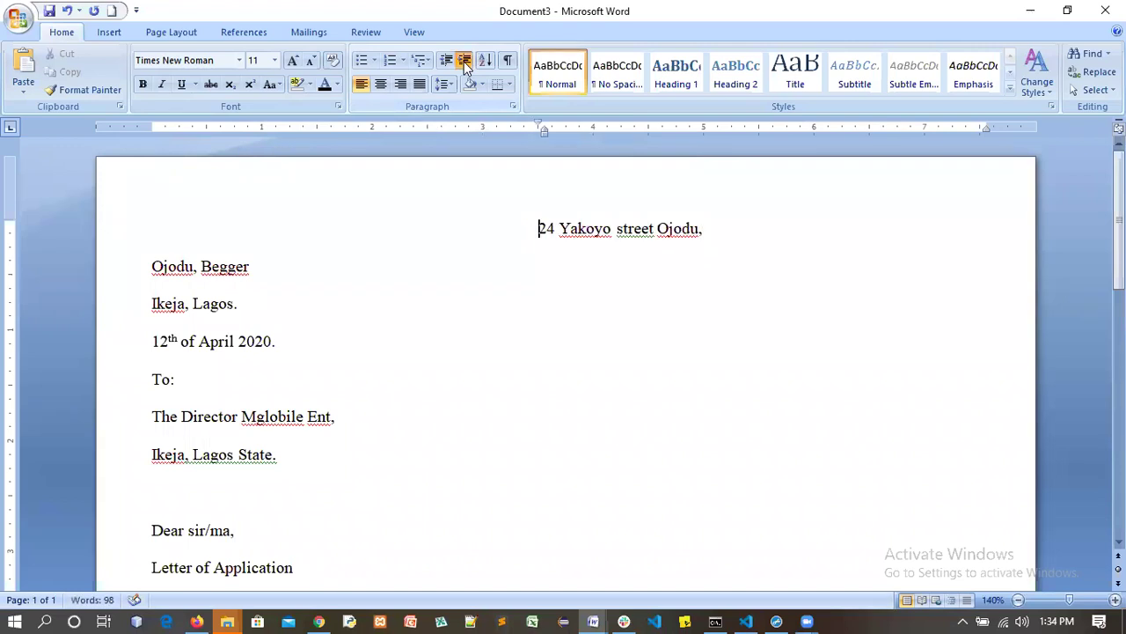
{"action": "left_click", "coordinate": [463, 62]}
{"action": "left_click", "coordinate": [464, 61]}
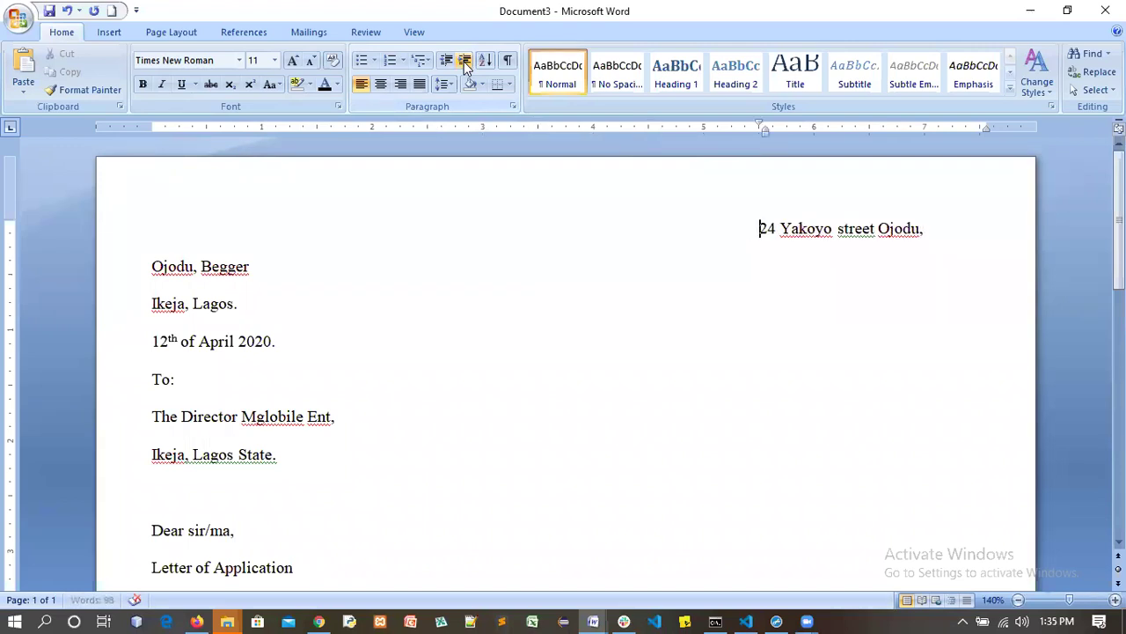
{"action": "left_click", "coordinate": [464, 62]}
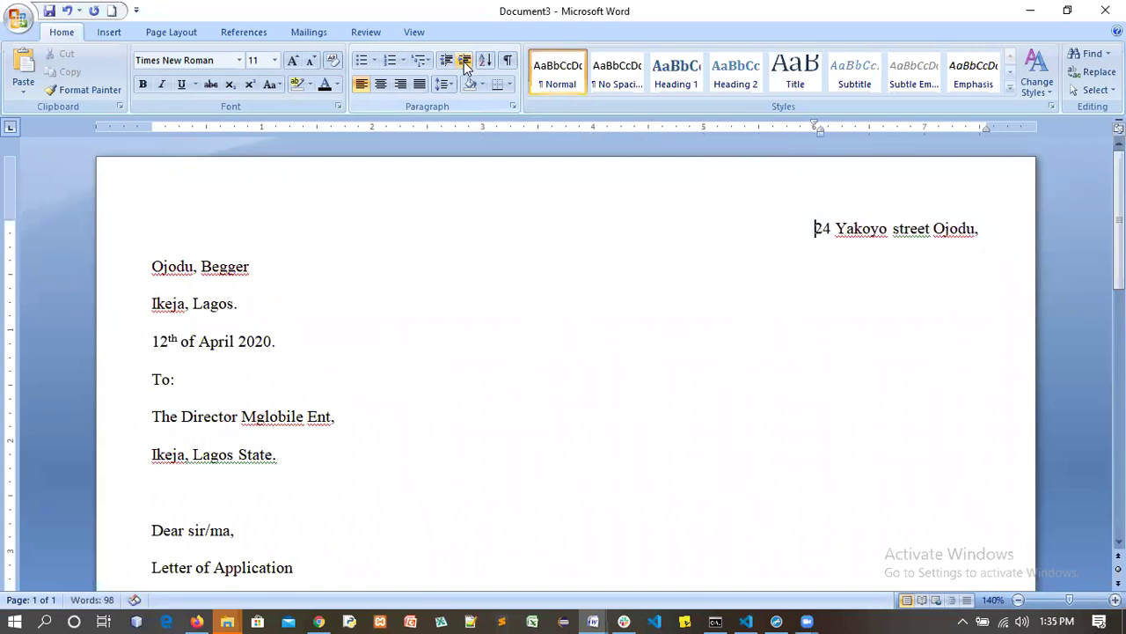
{"action": "left_click", "coordinate": [464, 61]}
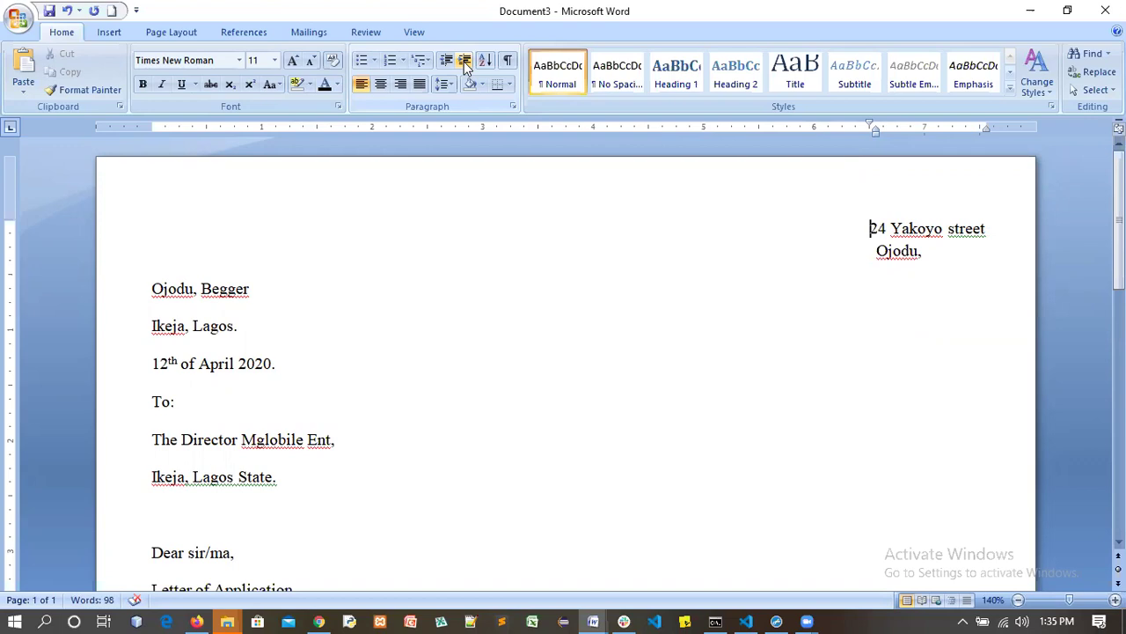
{"action": "left_click", "coordinate": [464, 61]}
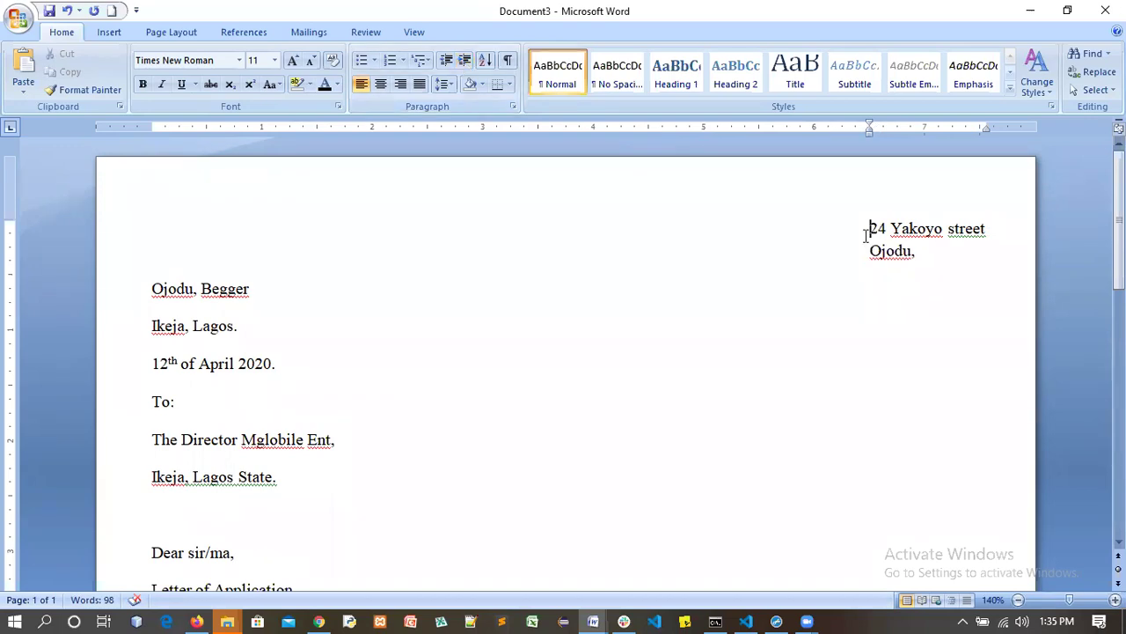
{"action": "key", "text": "BackSpace"}
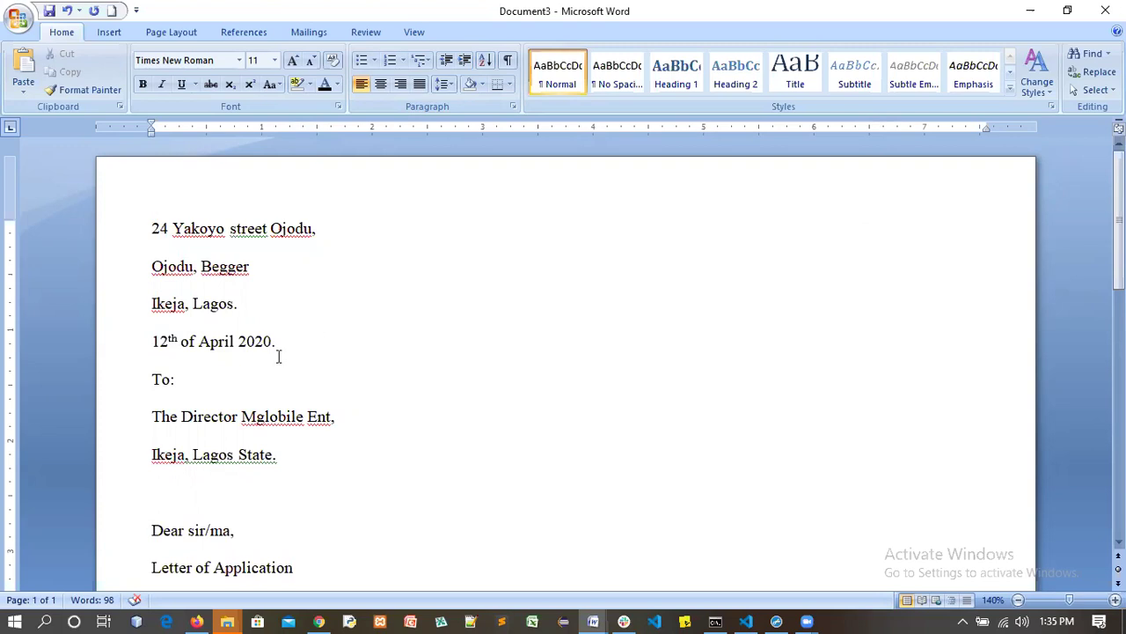
Step: Try to indent the sender's address lines and the date together, and undo the group indentation
{"action": "left_click_drag", "start_coordinate": [213, 302], "coordinate": [155, 216]}
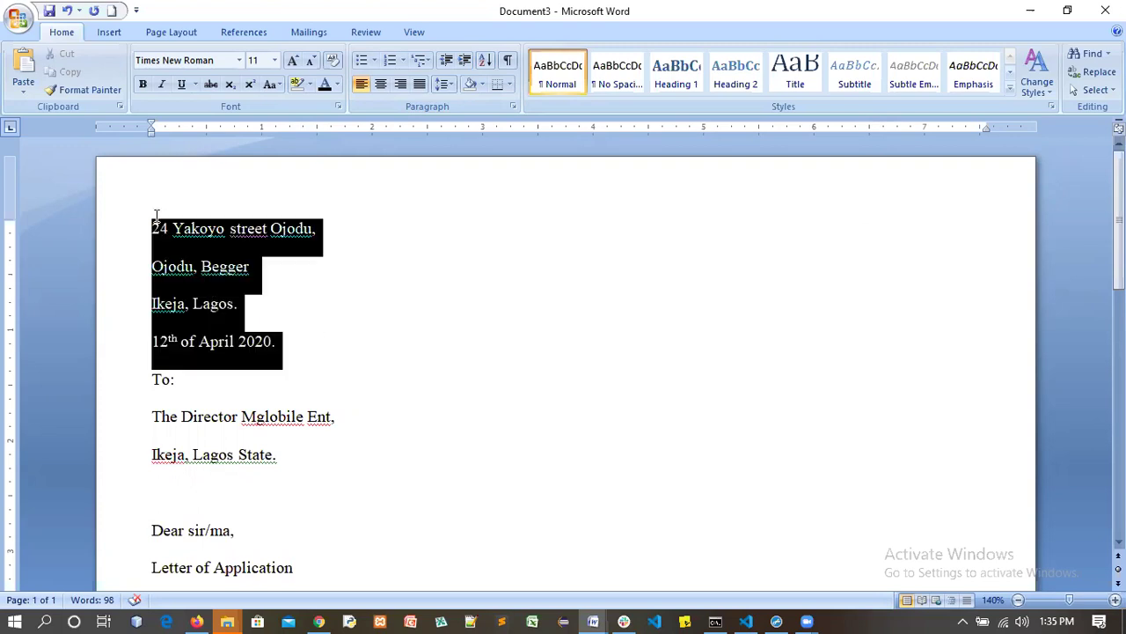
{"action": "left_click", "coordinate": [465, 60]}
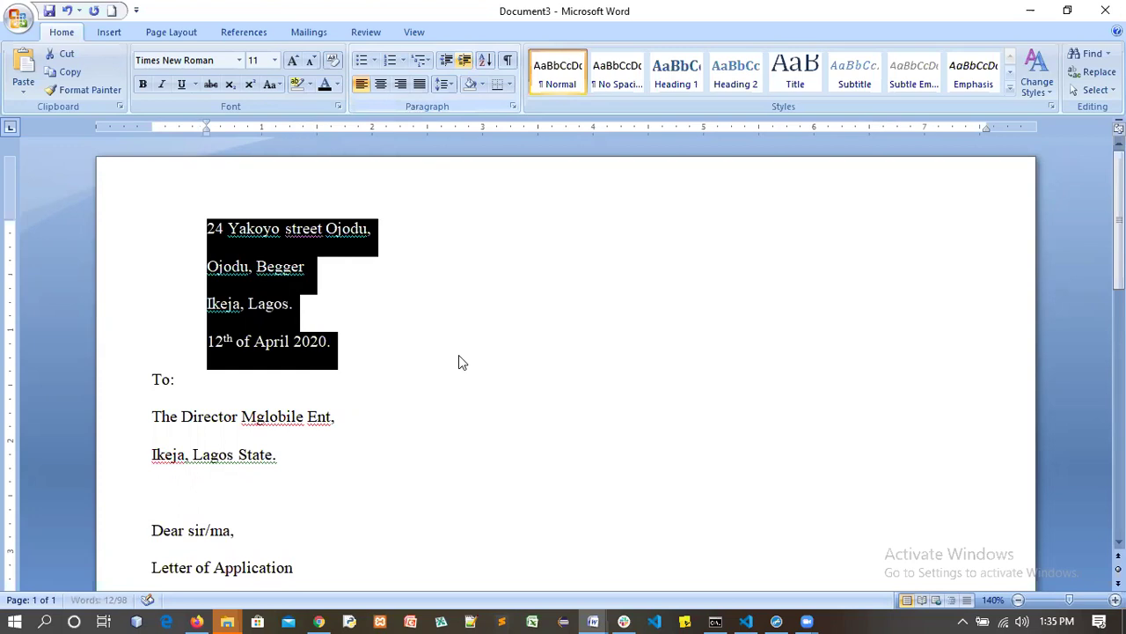
{"action": "key", "text": "ctrl+z"}
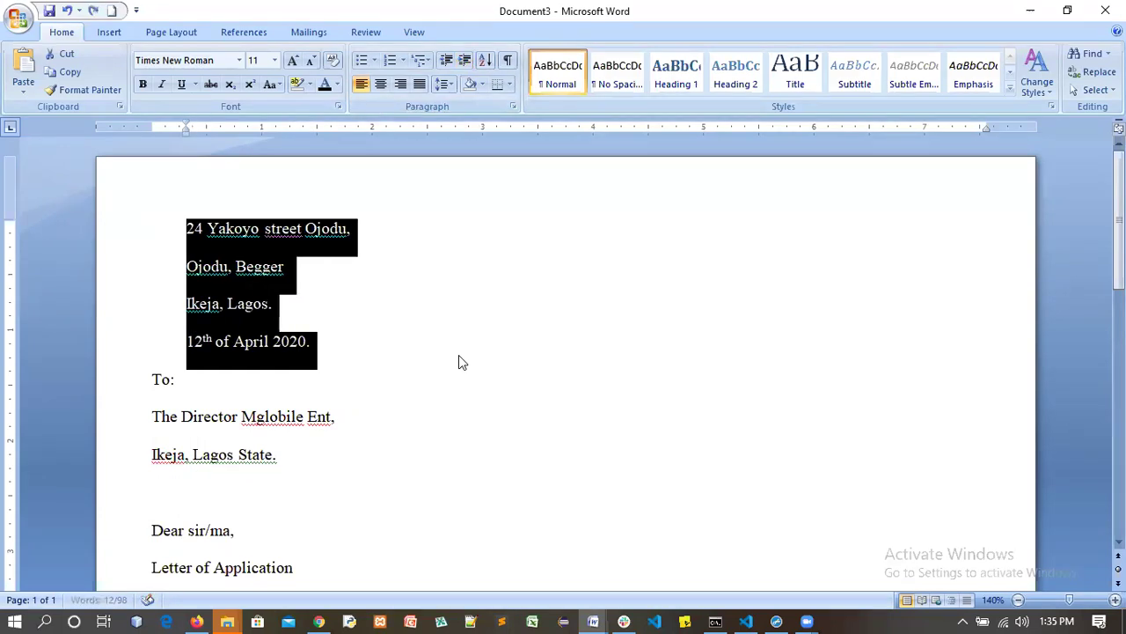
{"action": "key", "text": "ctrl+z"}
{"action": "key", "text": "ctrl+z"}
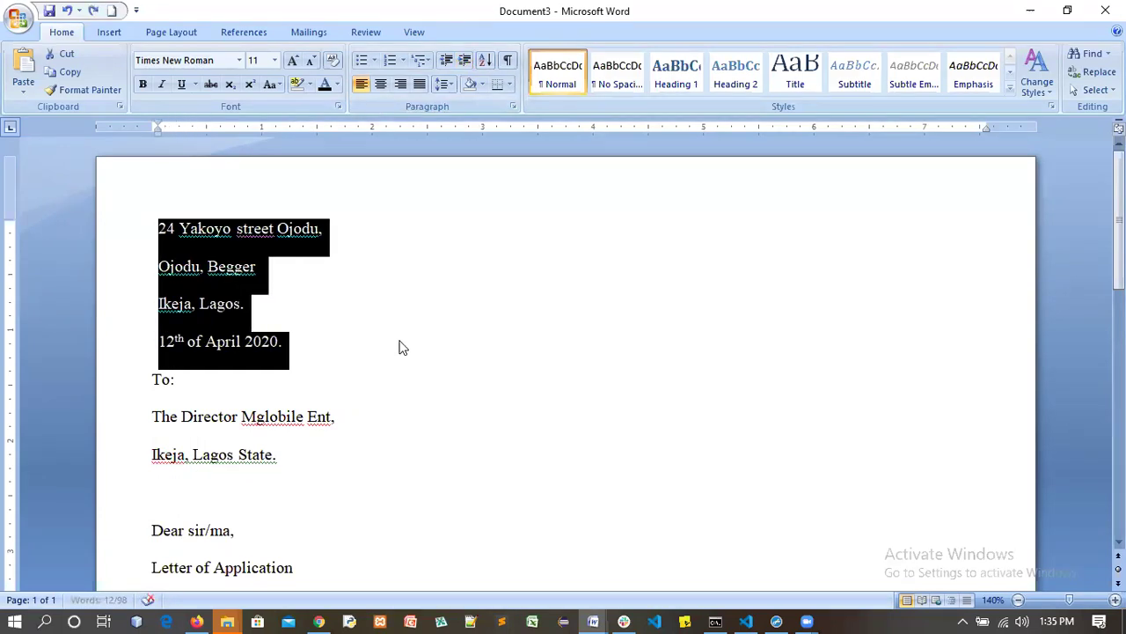
{"action": "key", "text": "ctrl+z"}
{"action": "left_click", "coordinate": [307, 327]}
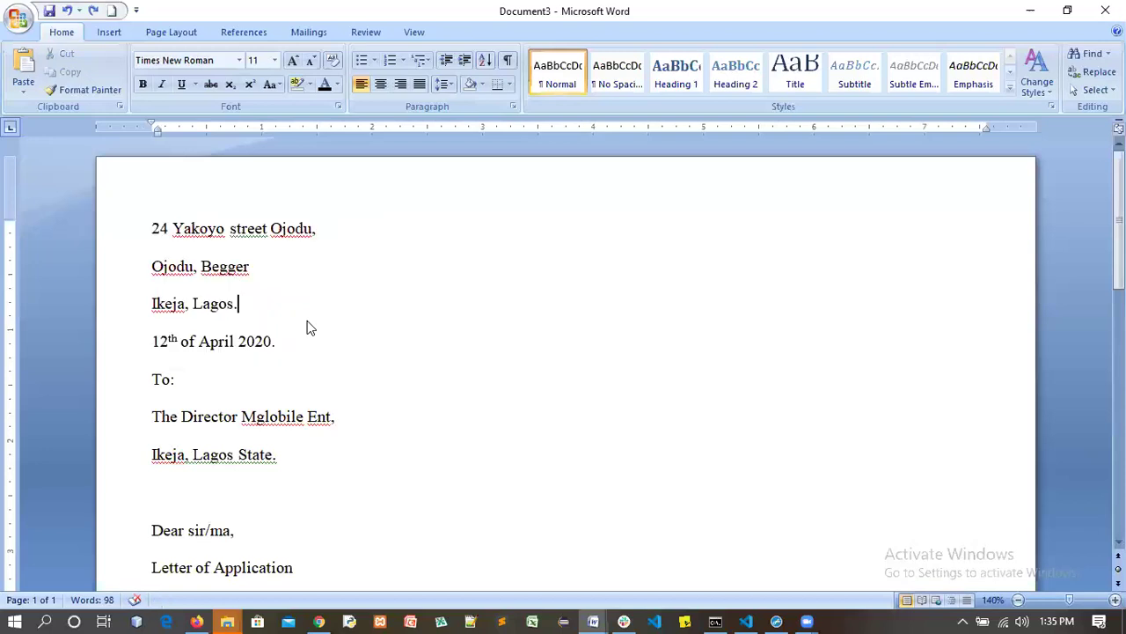
Step: Try again to indent only the first sender address line to the 6.5-inch mark, and undo it
{"action": "key", "text": "Up"}
{"action": "key", "text": "Up"}
{"action": "key", "text": "Left"}
{"action": "key", "text": "Home"}
{"action": "left_click", "coordinate": [463, 62]}
{"action": "left_click", "coordinate": [463, 62]}
{"action": "left_click", "coordinate": [462, 62]}
{"action": "left_click", "coordinate": [463, 62]}
{"action": "left_click", "coordinate": [463, 63]}
{"action": "left_click", "coordinate": [463, 62]}
{"action": "left_click", "coordinate": [463, 63]}
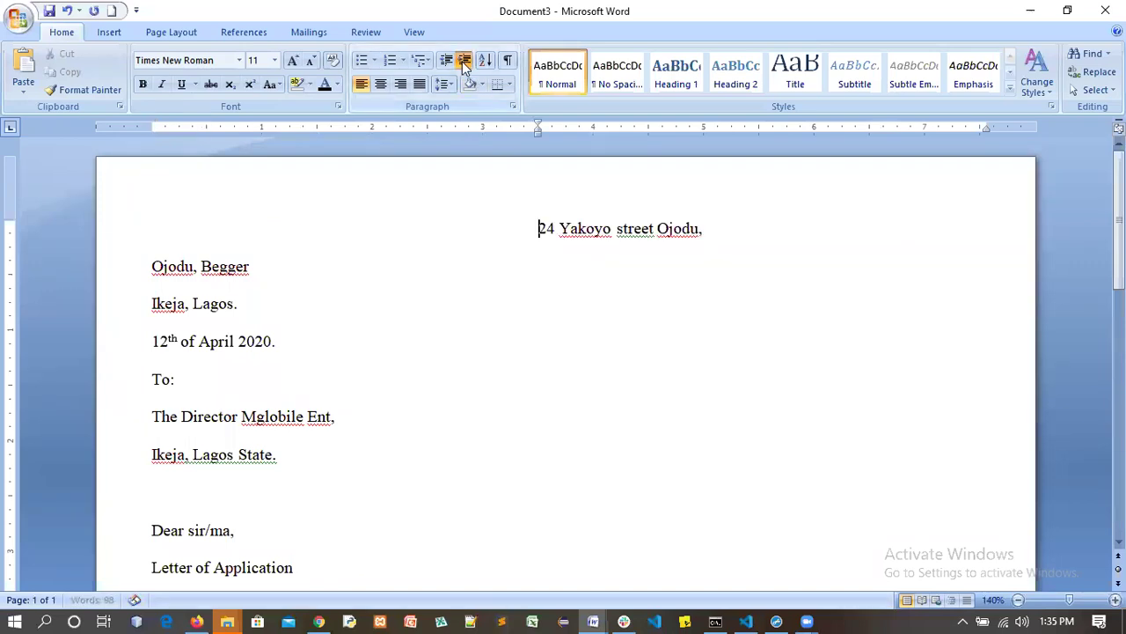
{"action": "left_click", "coordinate": [464, 63]}
{"action": "left_click", "coordinate": [464, 63]}
{"action": "left_click", "coordinate": [464, 63]}
{"action": "left_click", "coordinate": [464, 63]}
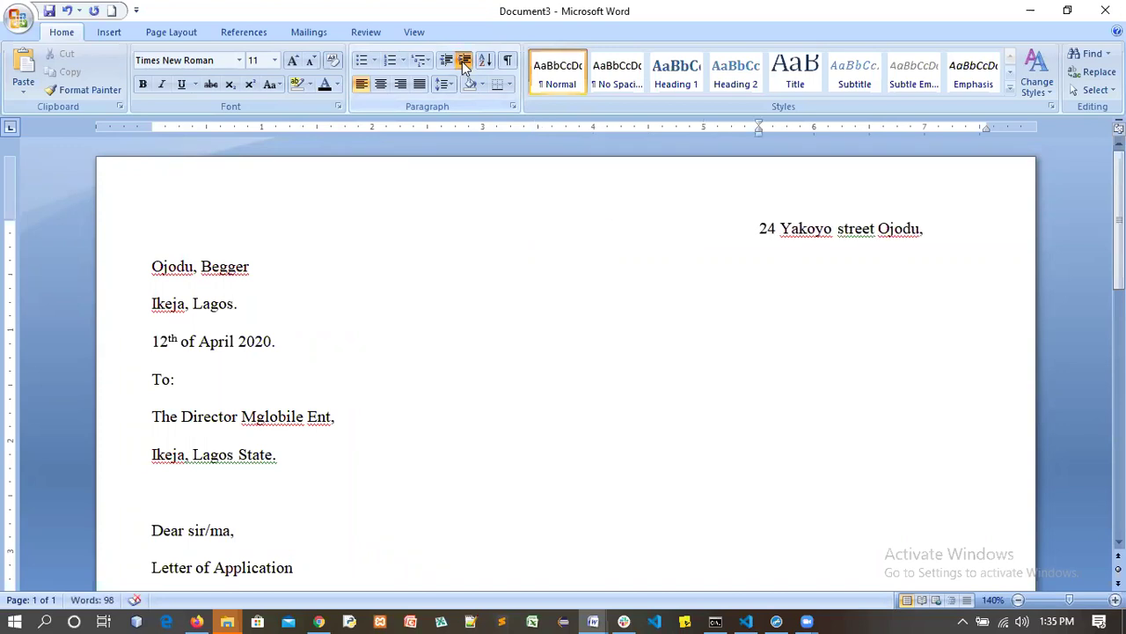
{"action": "left_click", "coordinate": [463, 63]}
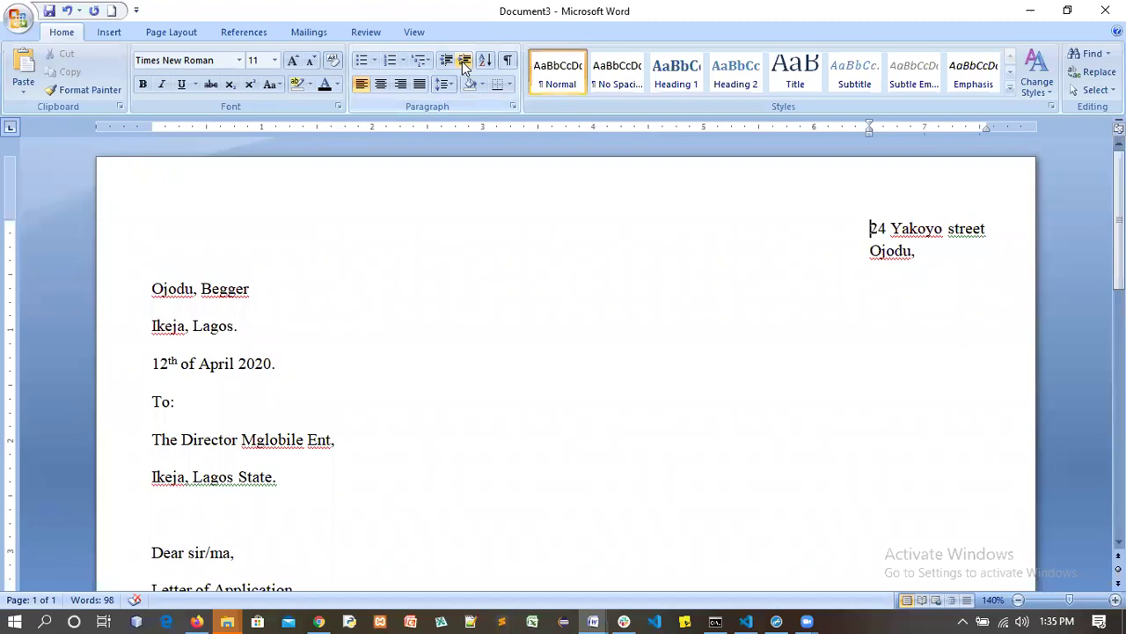
{"action": "key", "text": "ctrl+z"}
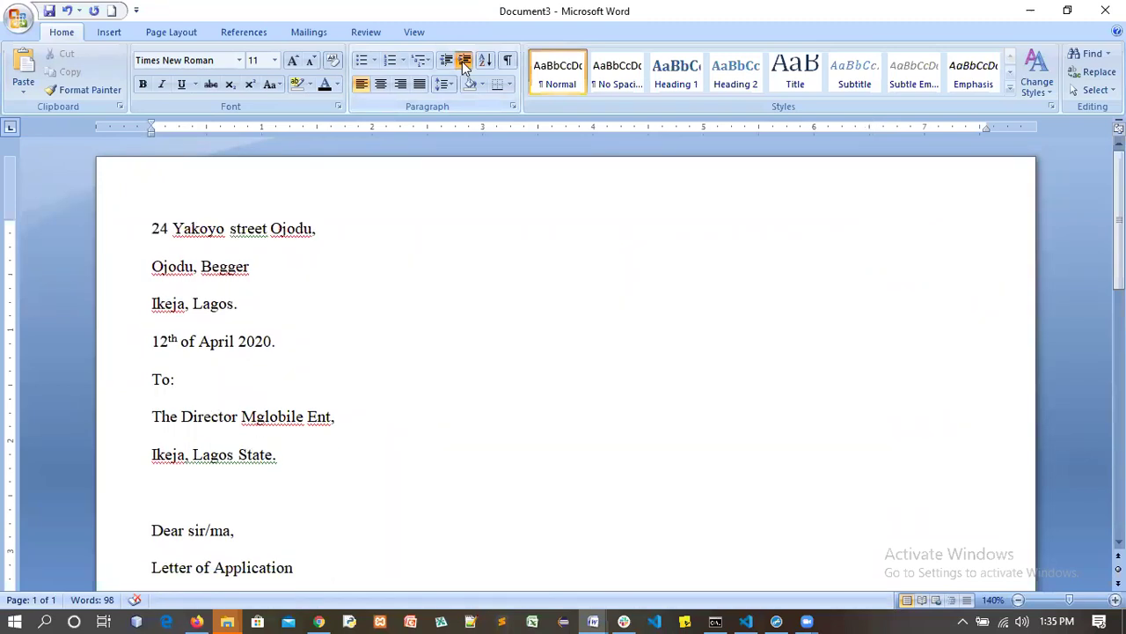
Step: Indent the first line of the sender's address to the 5.5-inch ruler mark
{"action": "left_click", "coordinate": [464, 63]}
{"action": "left_click", "coordinate": [464, 63]}
{"action": "left_click", "coordinate": [464, 63]}
{"action": "left_click", "coordinate": [464, 64]}
{"action": "left_click", "coordinate": [464, 63]}
{"action": "left_click", "coordinate": [464, 63]}
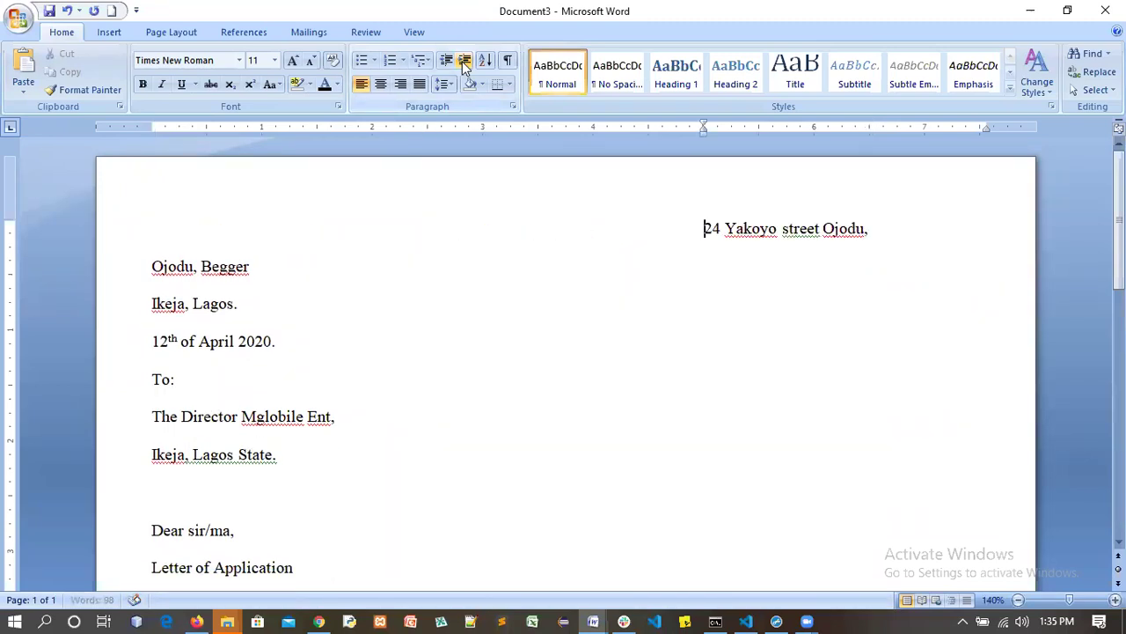
Step: Indent the second line of the sender's address to the 5.5-inch mark, aligned with the first line
{"action": "left_click", "coordinate": [150, 266]}
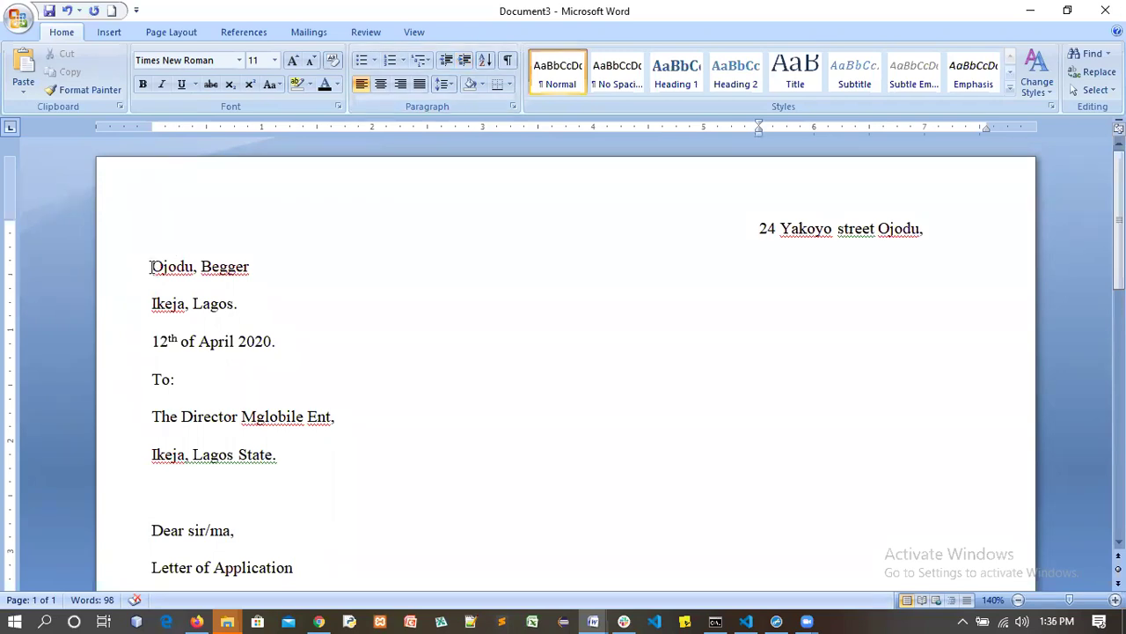
{"action": "left_click", "coordinate": [465, 62]}
{"action": "left_click", "coordinate": [465, 62]}
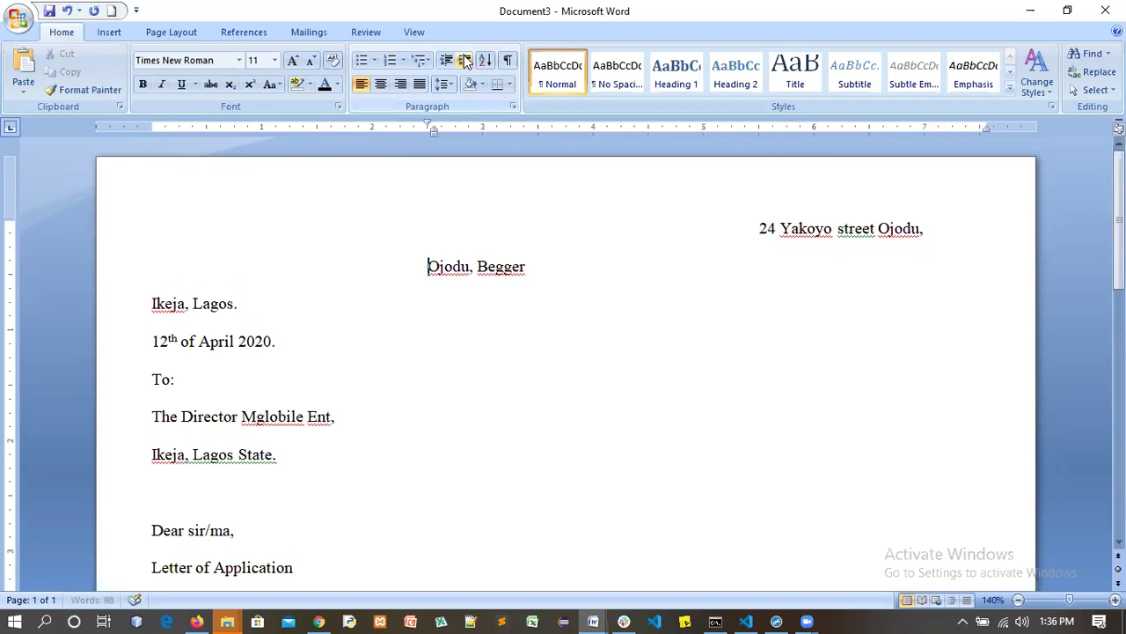
{"action": "left_click", "coordinate": [465, 61]}
{"action": "left_click", "coordinate": [465, 62]}
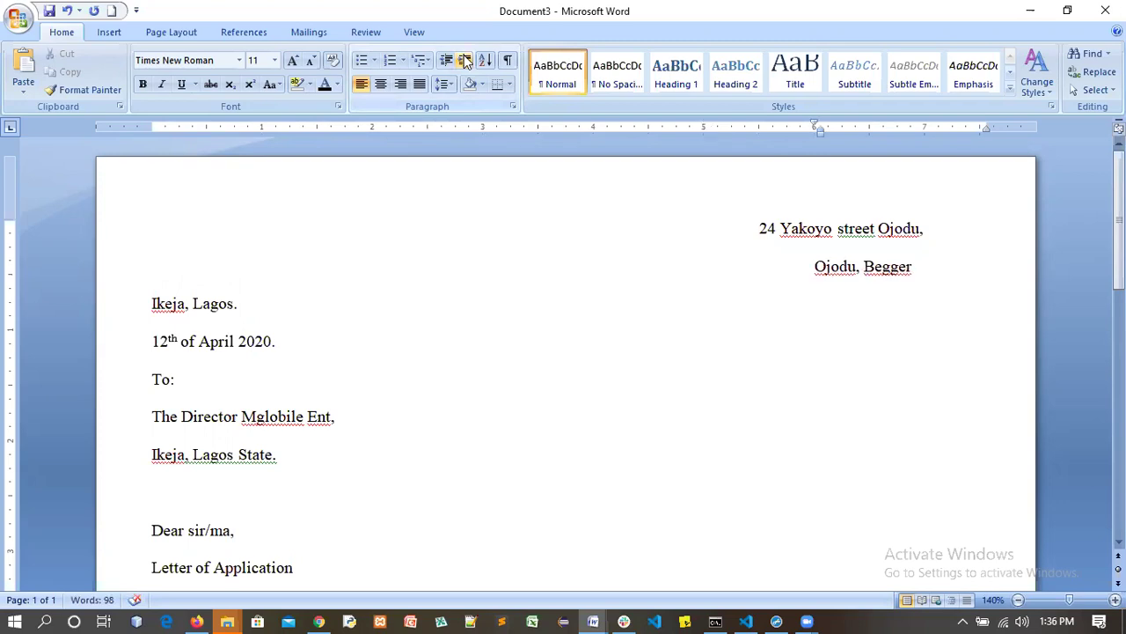
{"action": "left_click", "coordinate": [465, 62]}
{"action": "left_click", "coordinate": [465, 62]}
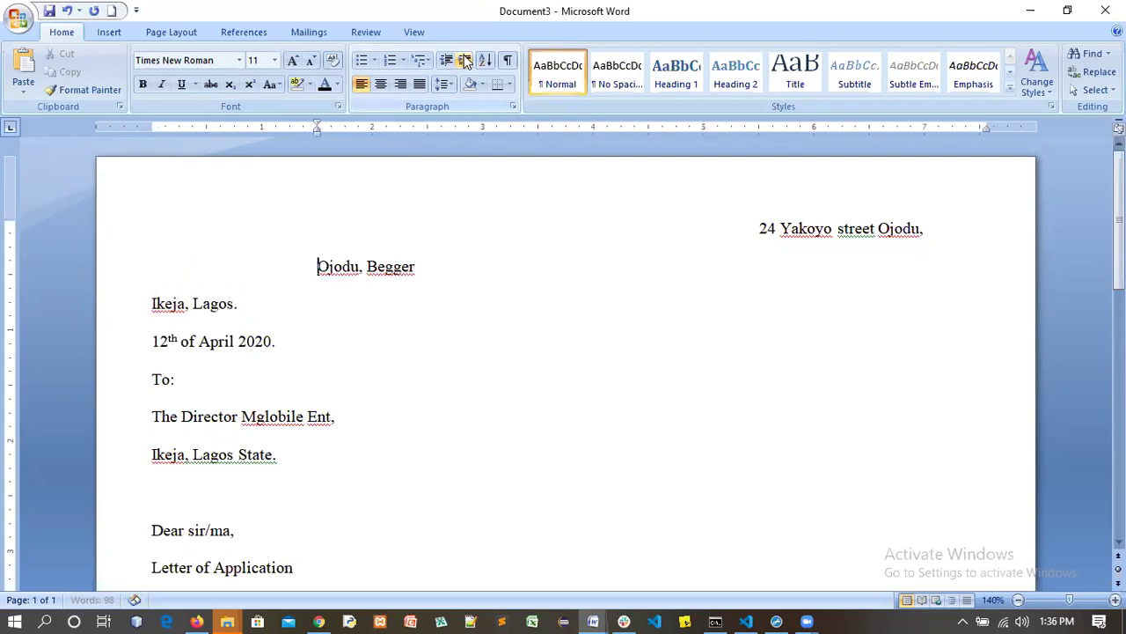
{"action": "left_click", "coordinate": [464, 62]}
{"action": "left_click", "coordinate": [464, 62]}
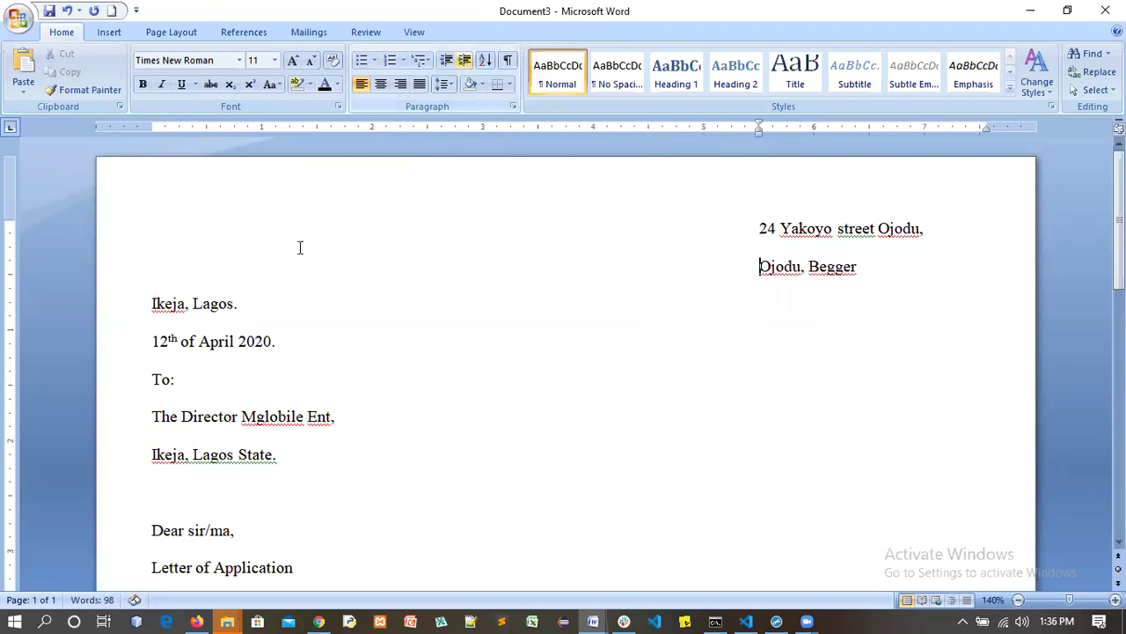
Step: Indent the third line of the sender's address to the 5.5-inch mark, aligned with the two lines above
{"action": "left_click", "coordinate": [154, 301]}
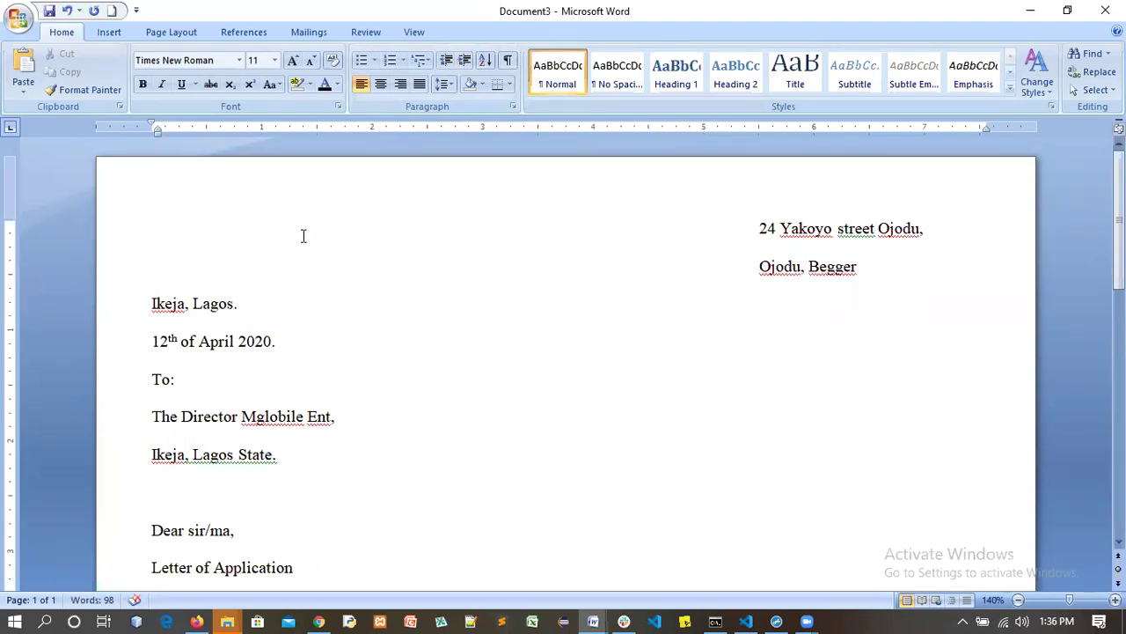
{"action": "left_click", "coordinate": [465, 60]}
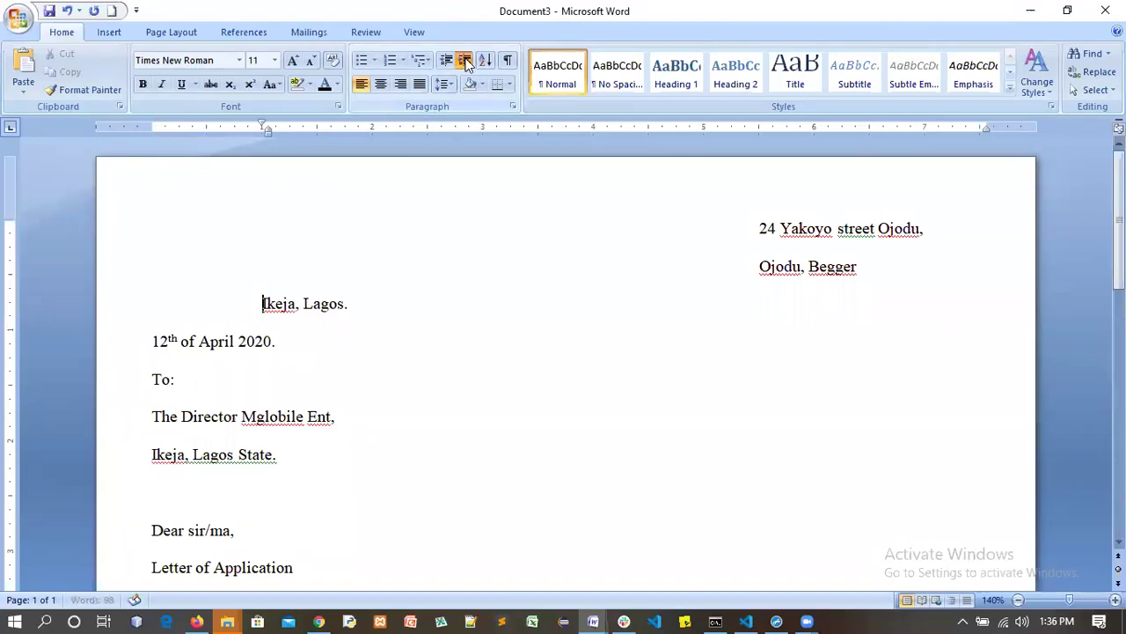
{"action": "left_click", "coordinate": [465, 60]}
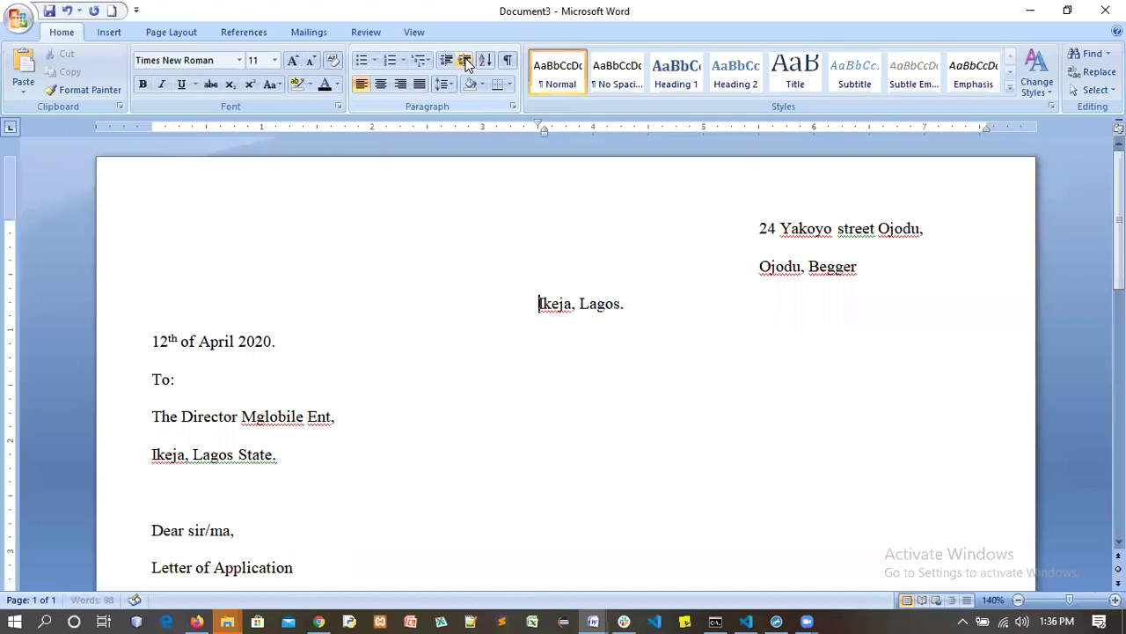
{"action": "left_click", "coordinate": [465, 61]}
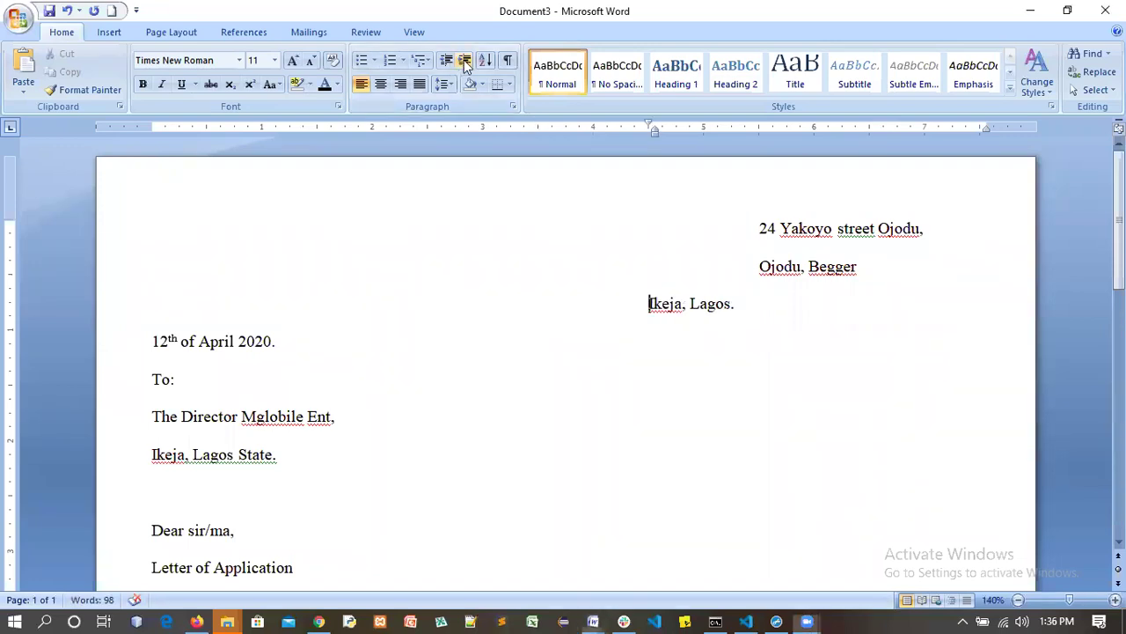
{"action": "left_click", "coordinate": [467, 64]}
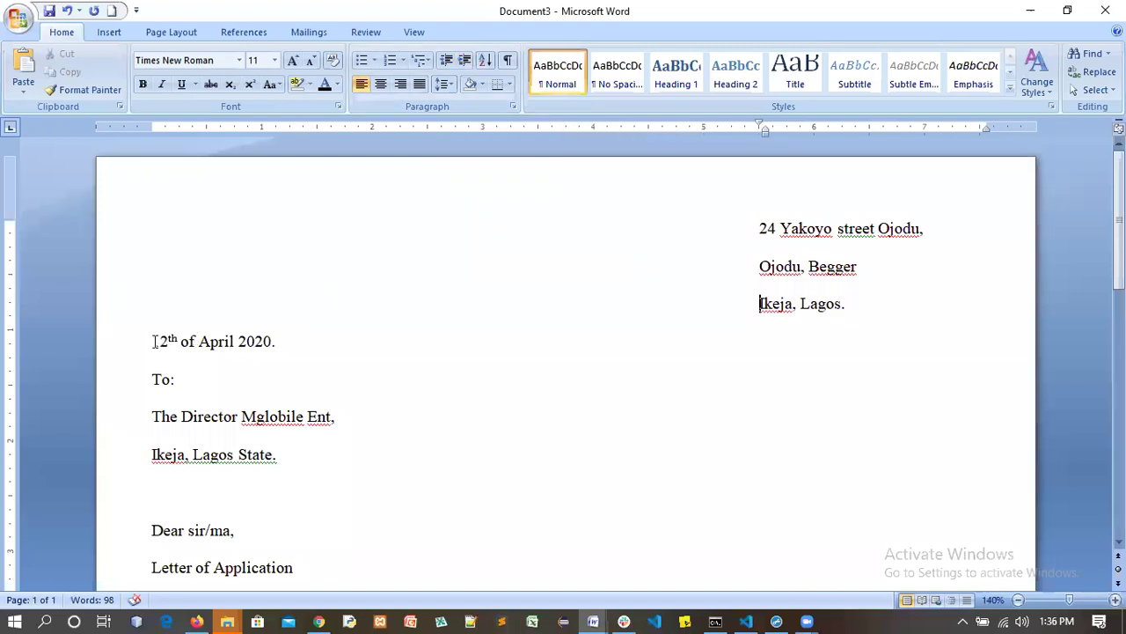
Step: Indent the date line to the 5.5-inch ruler mark, aligned with the three address lines above
{"action": "left_click", "coordinate": [466, 64]}
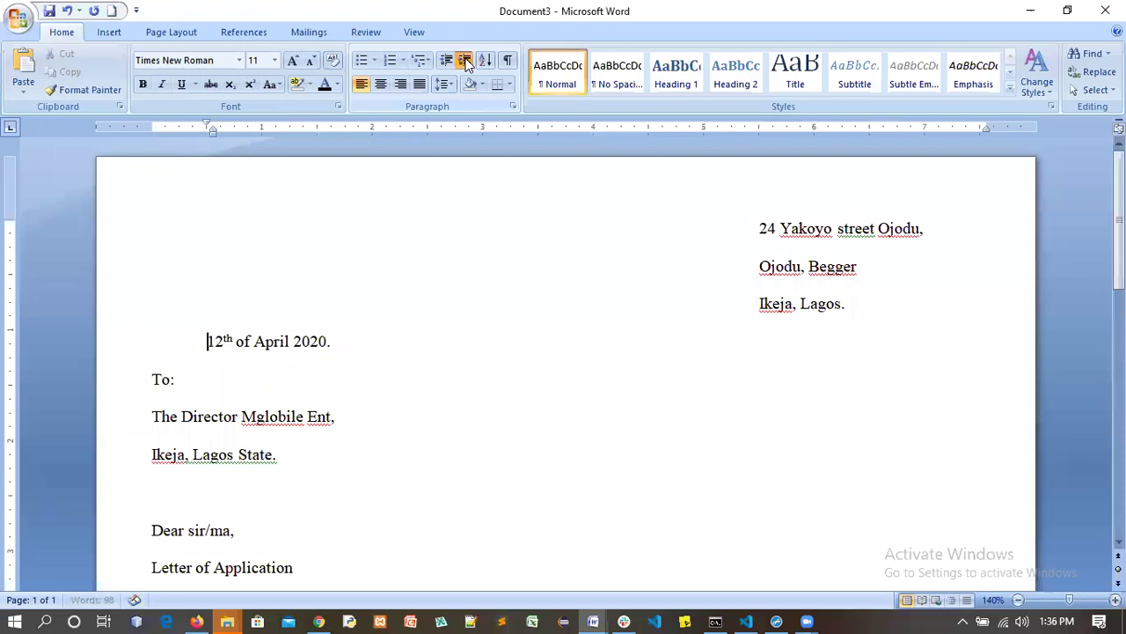
{"action": "left_click", "coordinate": [466, 64]}
{"action": "left_click", "coordinate": [466, 65]}
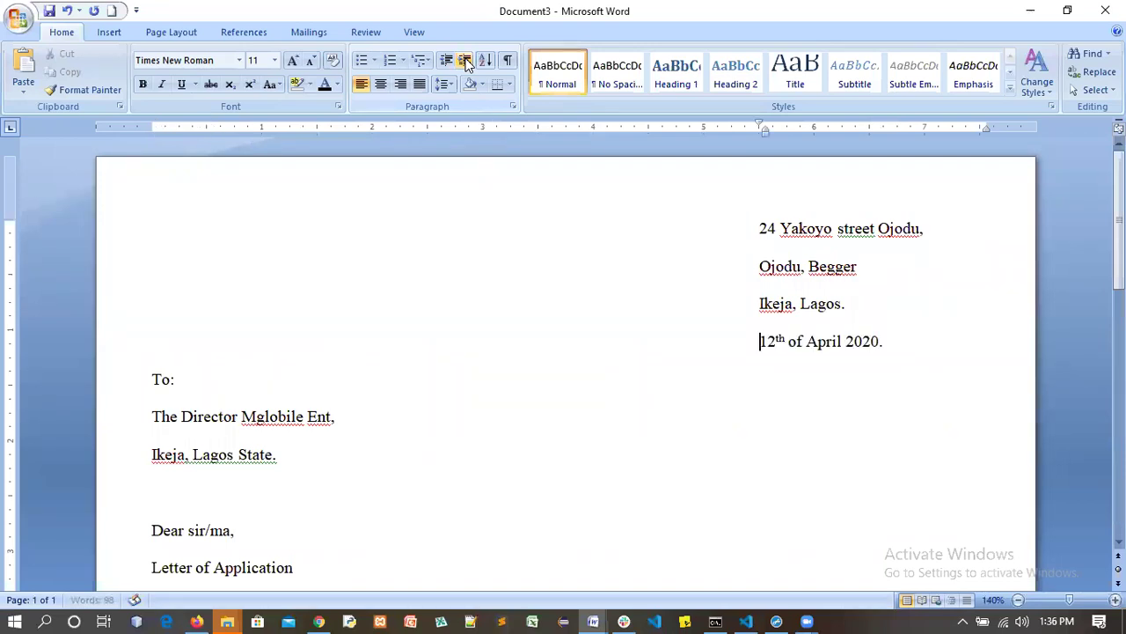
{"action": "left_click", "coordinate": [466, 65]}
{"action": "left_click", "coordinate": [467, 65]}
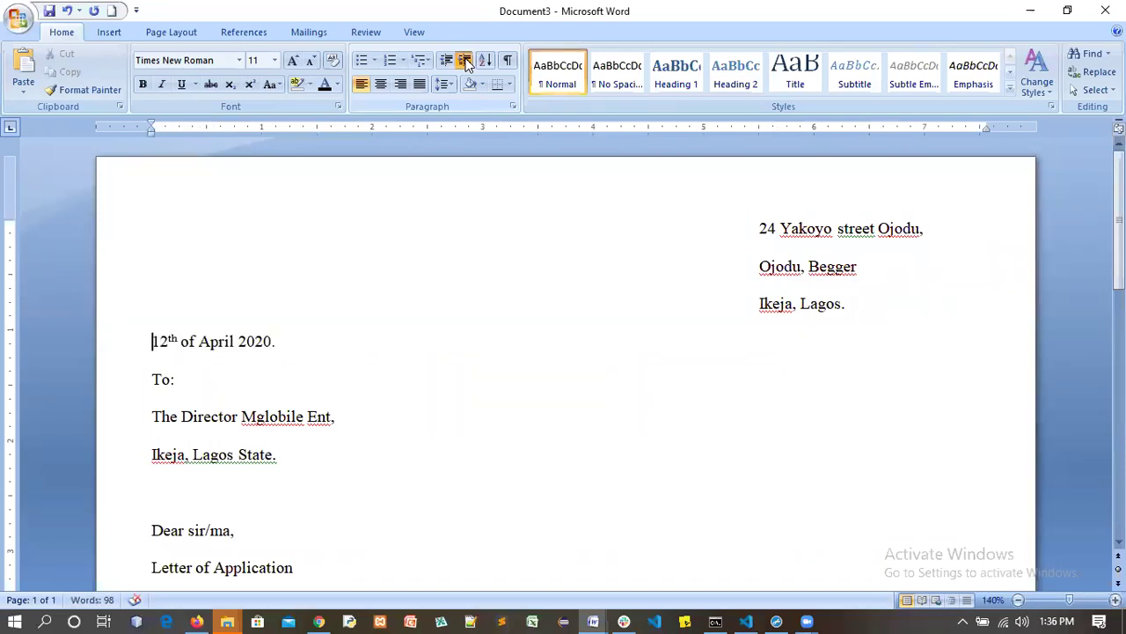
{"action": "left_click", "coordinate": [467, 64]}
{"action": "left_click", "coordinate": [467, 64]}
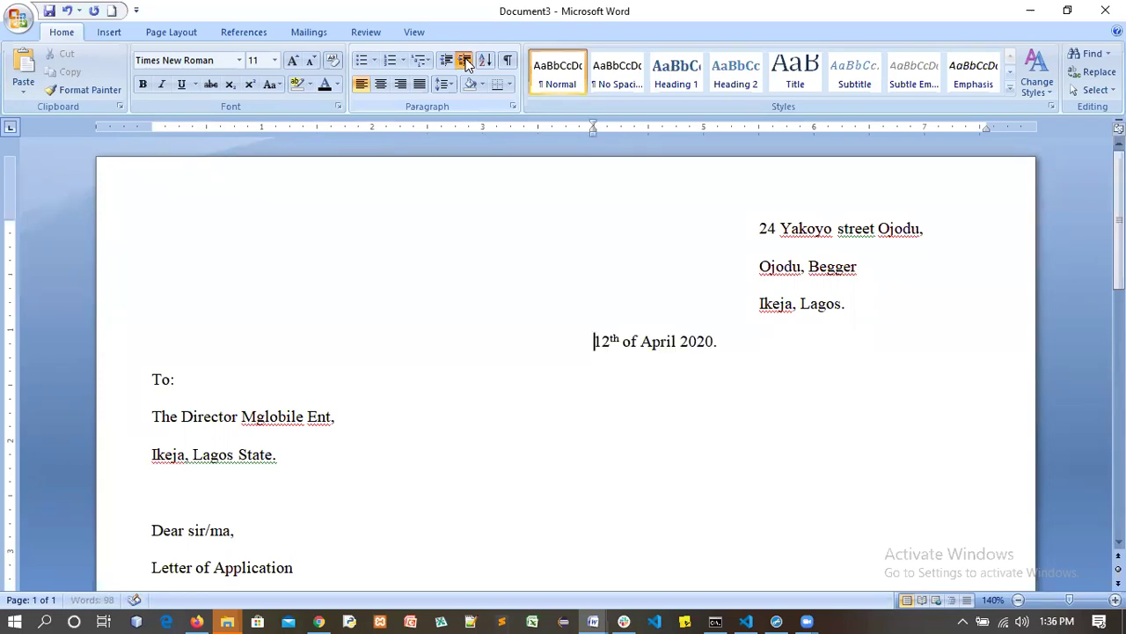
{"action": "left_click", "coordinate": [466, 64]}
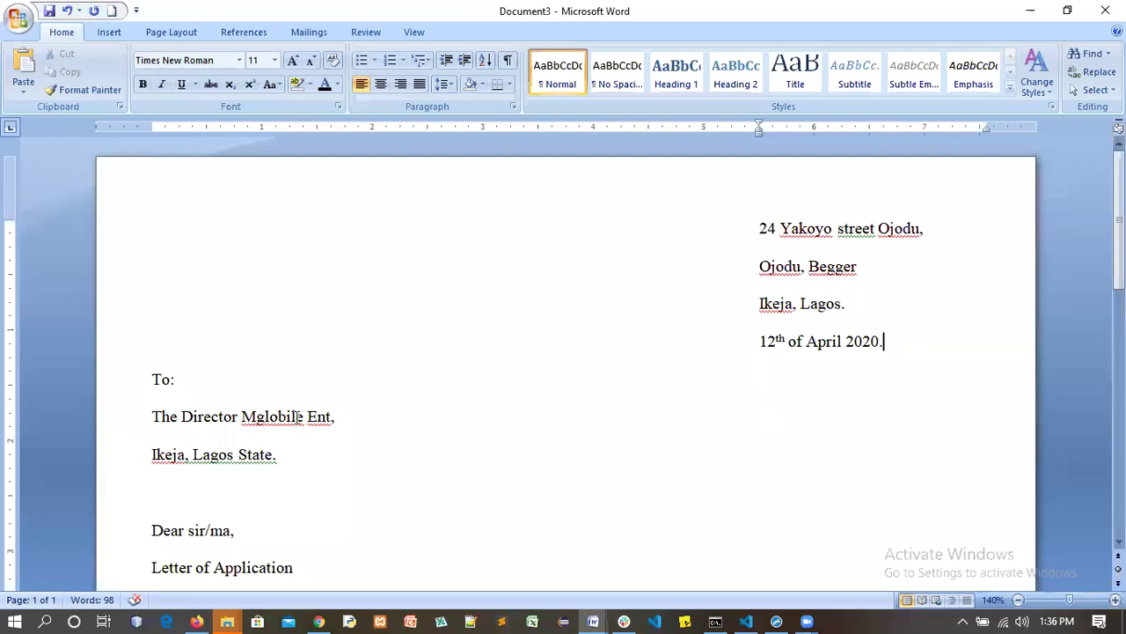
Step: Undo the indentation of the date line and of the second and third sender address lines
{"action": "left_click", "coordinate": [204, 484]}
{"action": "key", "text": "Down"}
{"action": "key", "text": "Down"}
{"action": "key", "text": "Down"}
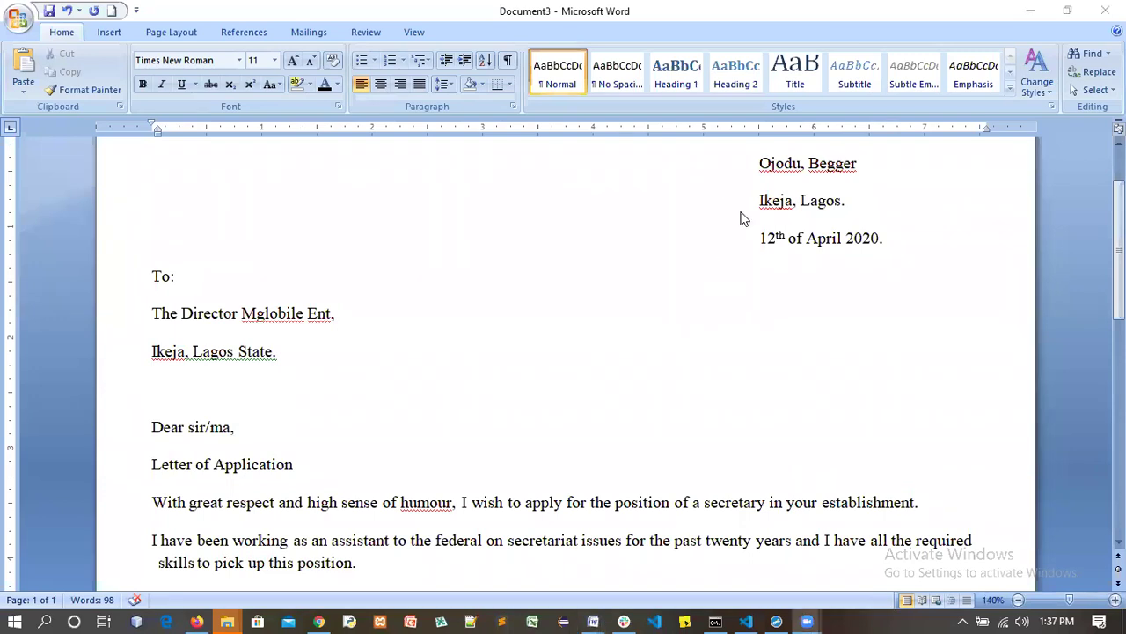
{"action": "left_click", "coordinate": [746, 243]}
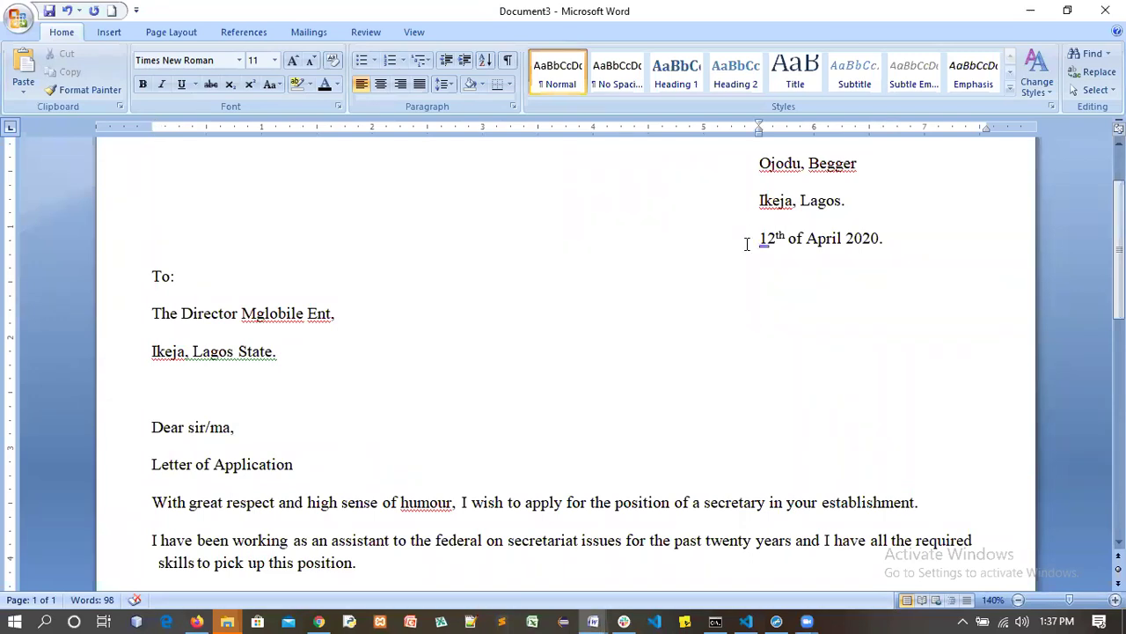
{"action": "key", "text": "BackSpace"}
{"action": "key", "text": "BackSpace"}
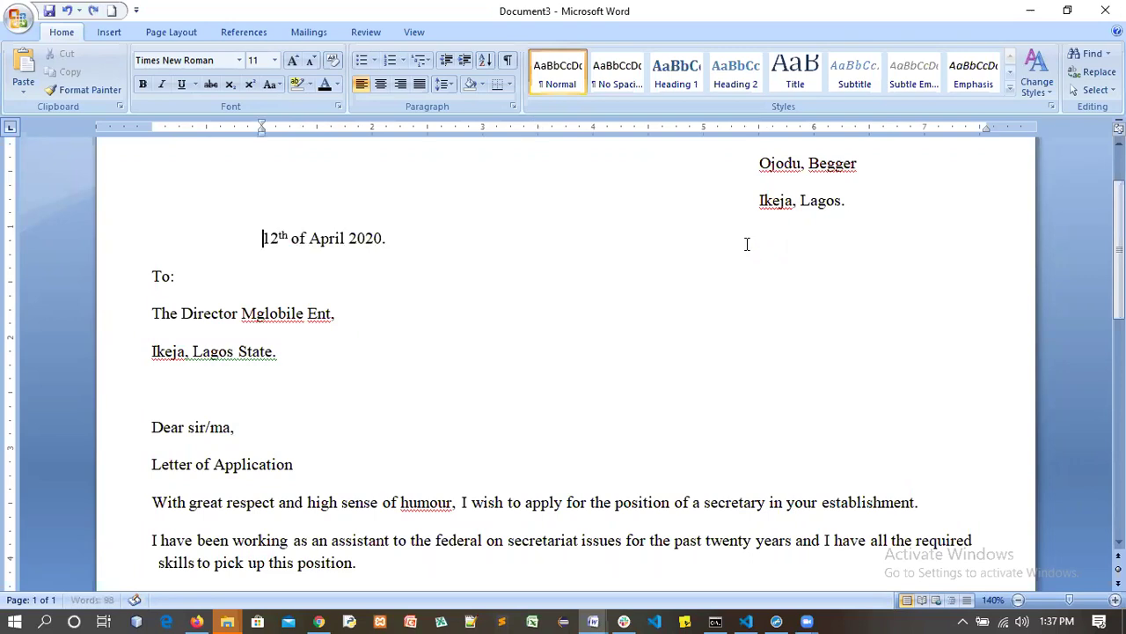
{"action": "key", "text": "ctrl+z"}
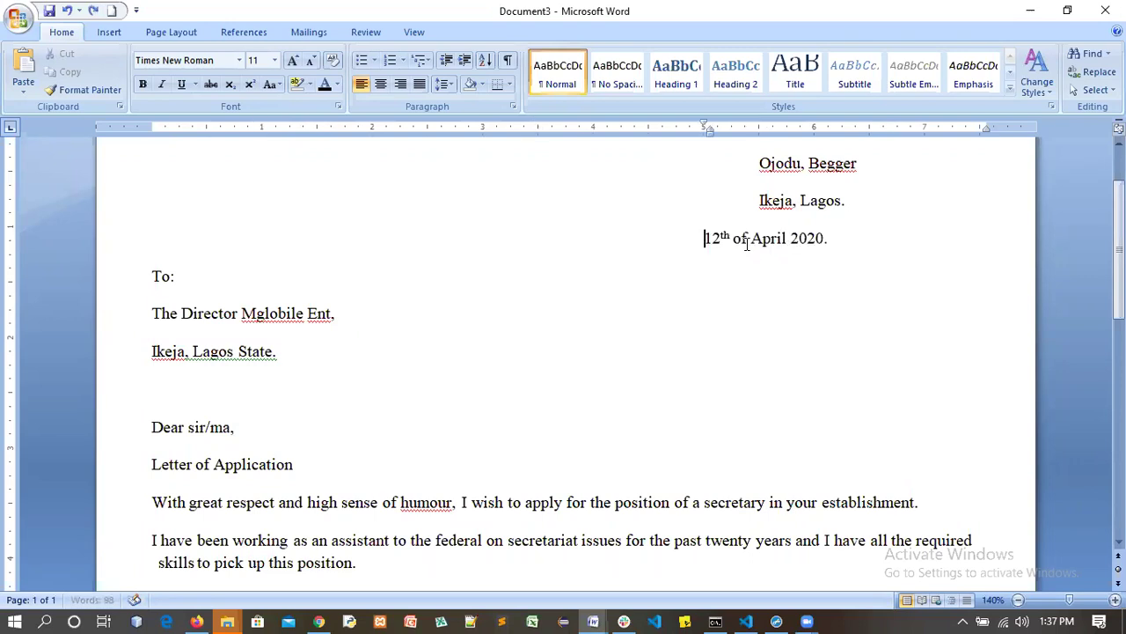
{"action": "key", "text": "BackSpace"}
{"action": "key", "text": "ctrl+z"}
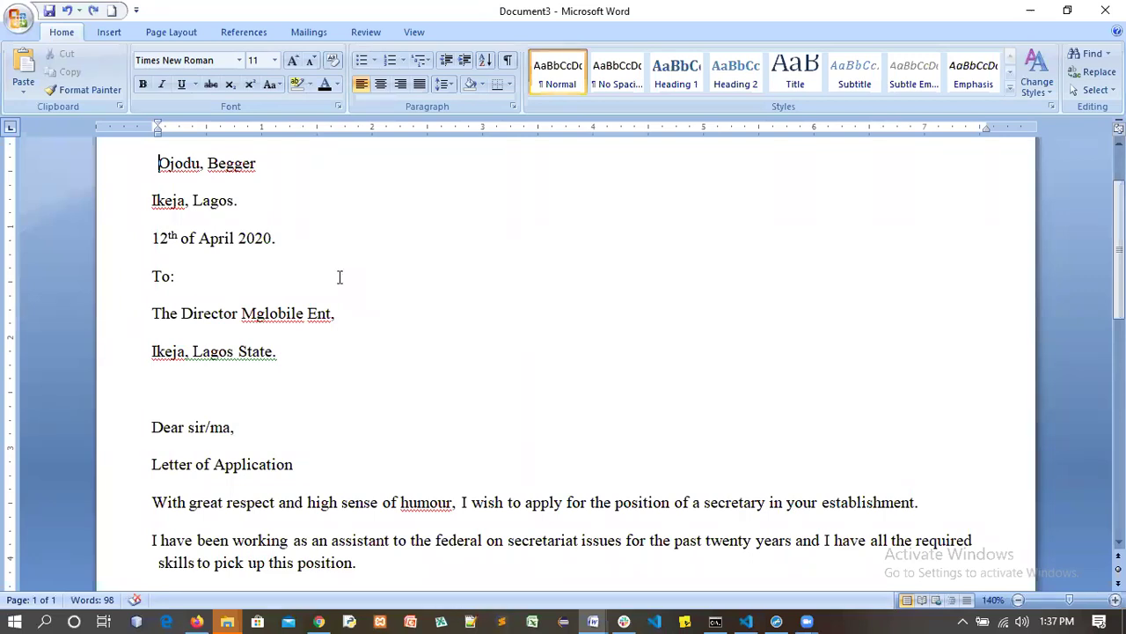
Step: Try right-aligning the second and third sender address lines and the date, and return them to left alignment
{"action": "key", "text": "Down"}
{"action": "key", "text": "Down"}
{"action": "key", "text": "End"}
{"action": "left_click", "coordinate": [157, 164], "text": "shift"}
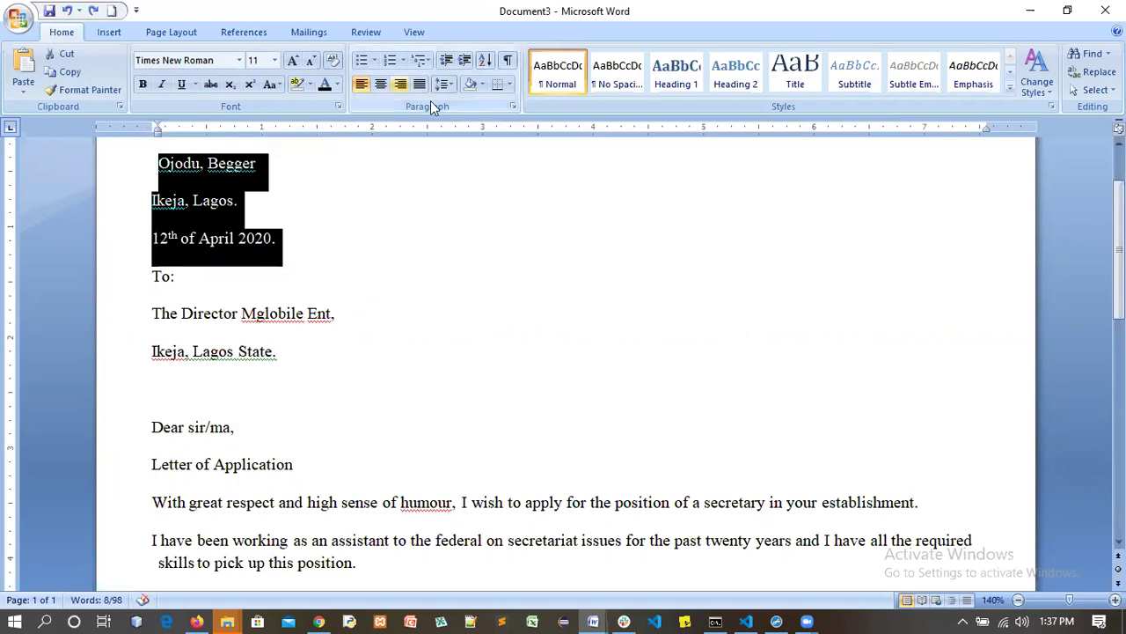
{"action": "key", "text": "ctrl+r"}
{"action": "left_click", "coordinate": [893, 259]}
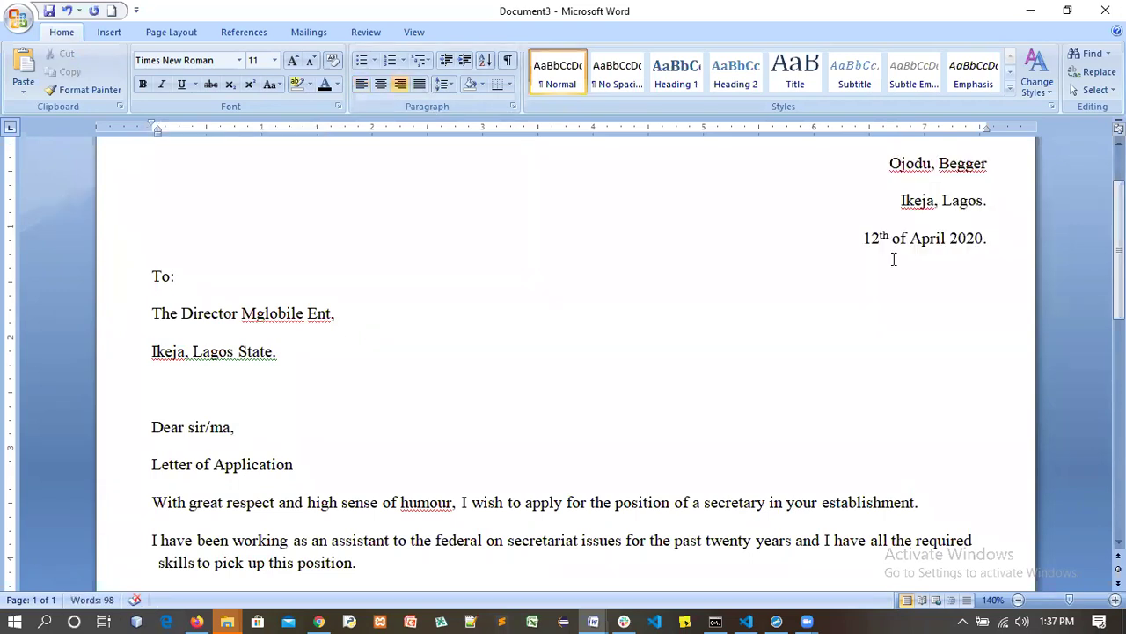
{"action": "left_click", "coordinate": [858, 244]}
{"action": "key", "text": "ctrl+shift+Home"}
{"action": "key", "text": "ctrl+l"}
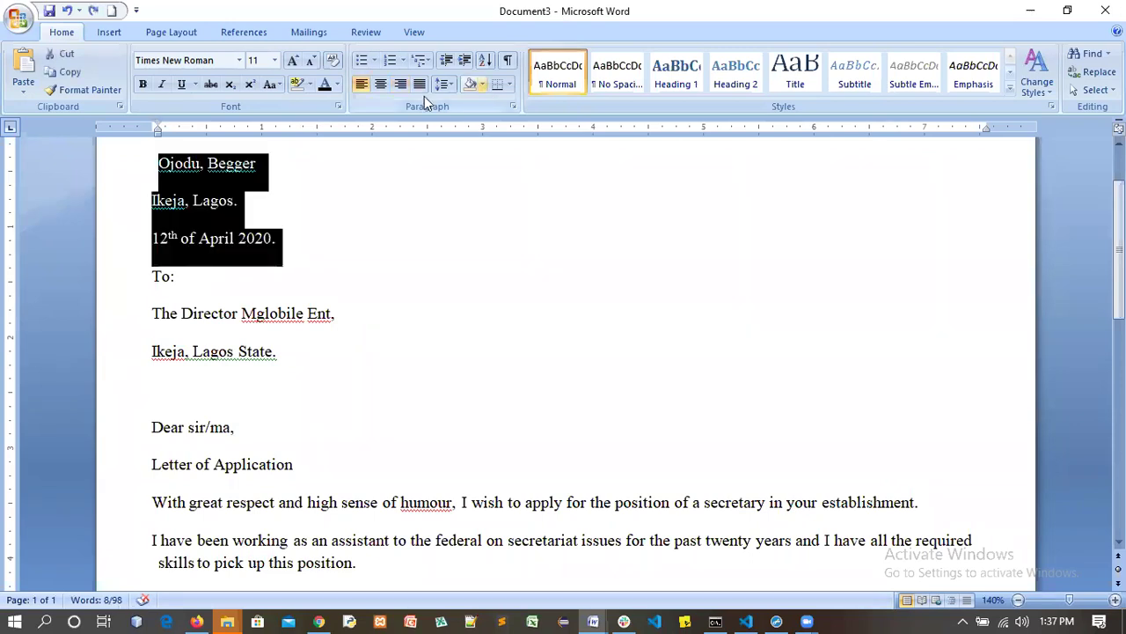
Step: Remove the remaining indents from the first and second sender address lines so they start at the left margin
{"action": "left_click", "coordinate": [156, 167]}
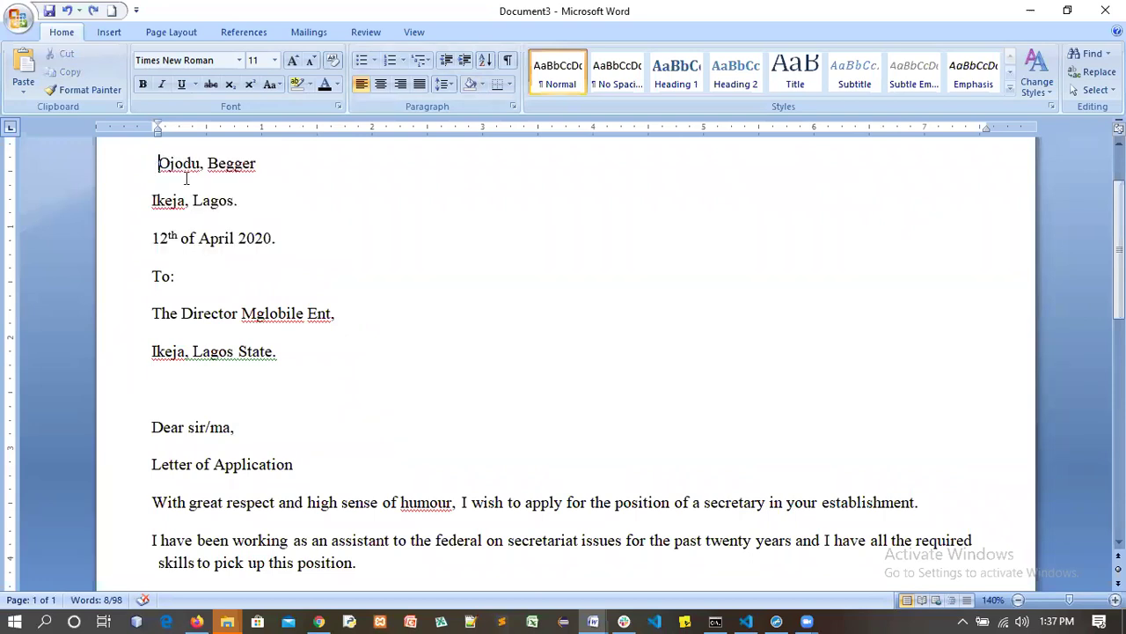
{"action": "key", "text": "BackSpace"}
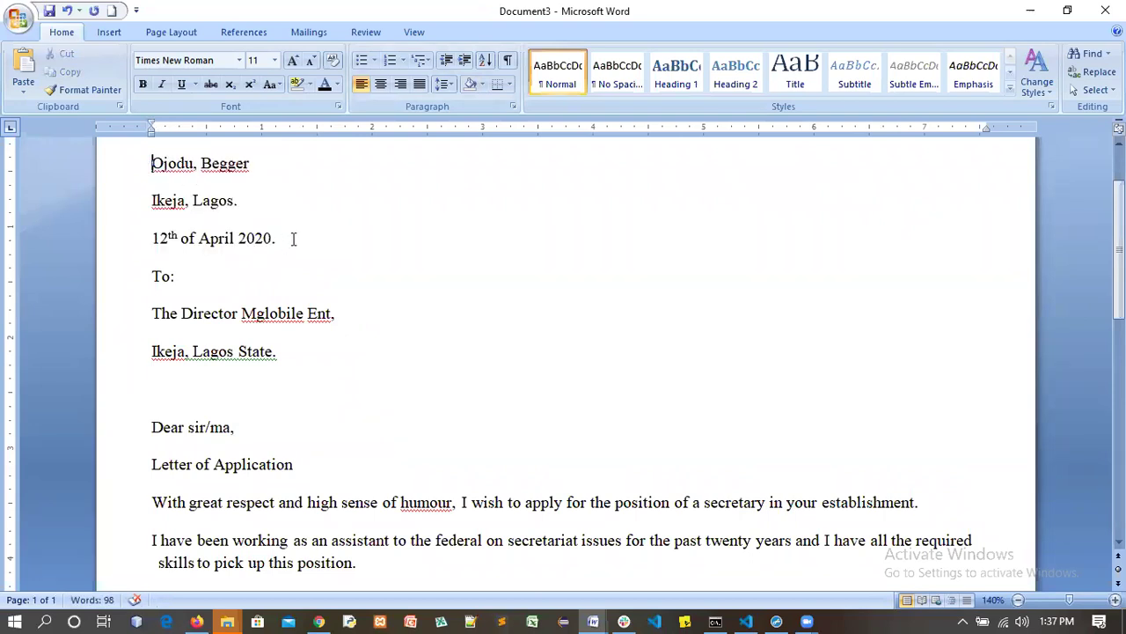
{"action": "scroll", "coordinate": [293, 238], "scroll_direction": "up", "scroll_amount": 2}
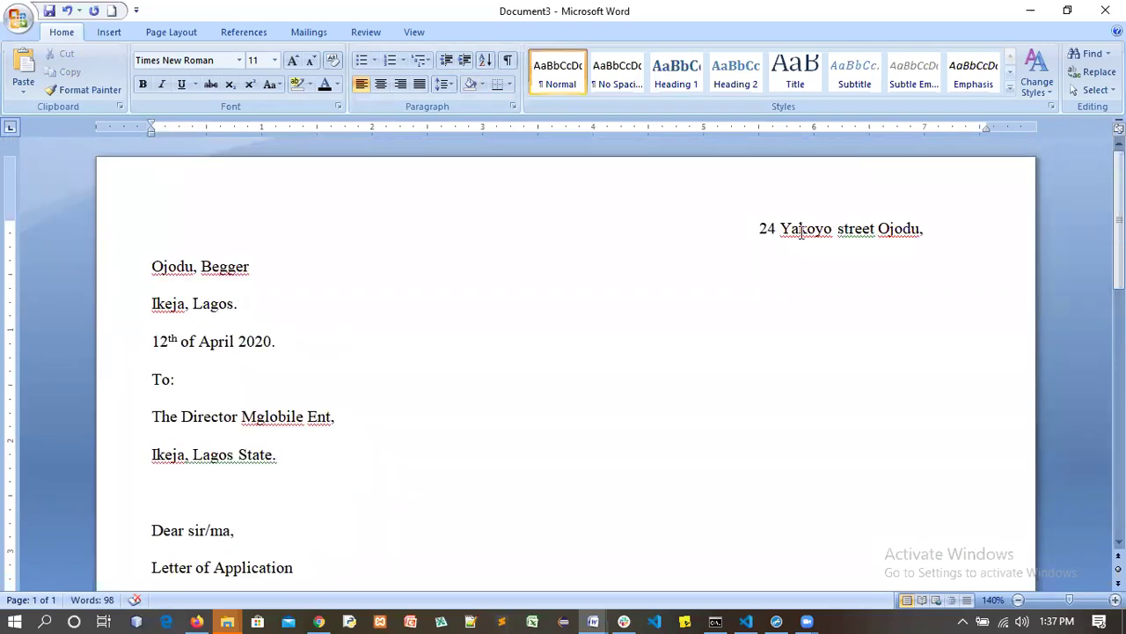
{"action": "left_click", "coordinate": [757, 229]}
{"action": "key", "text": "BackSpace"}
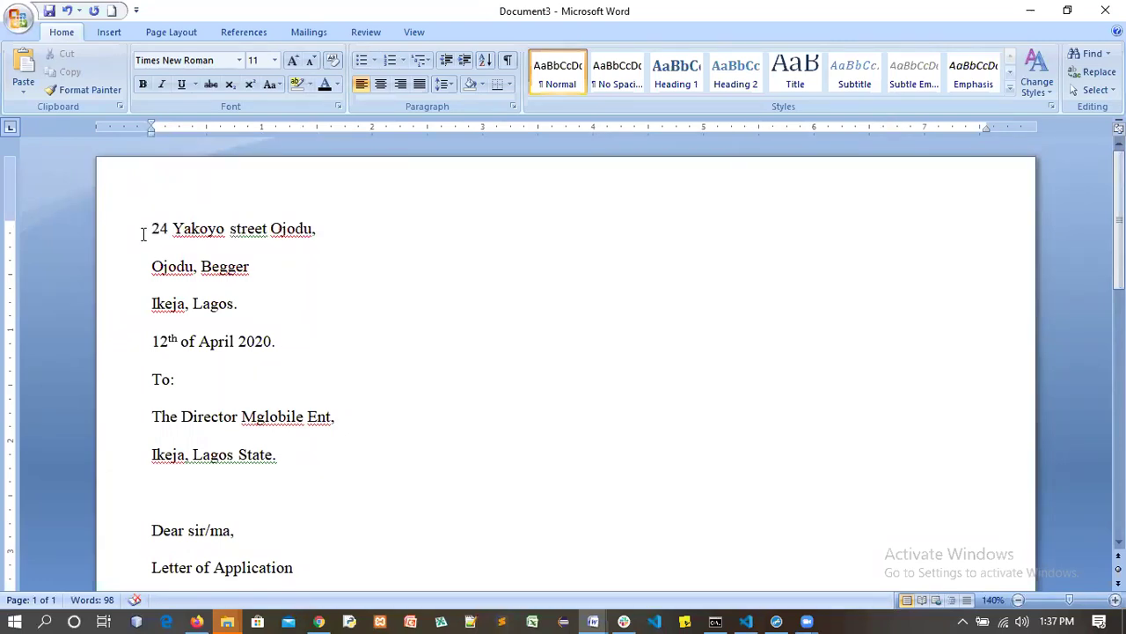
Step: Indent the three sender address lines and the date line together to the 5.5-inch ruler mark
{"action": "key", "text": "shift+Down"}
{"action": "key", "text": "shift+Down"}
{"action": "key", "text": "shift+Down"}
{"action": "key", "text": "shift+Down"}
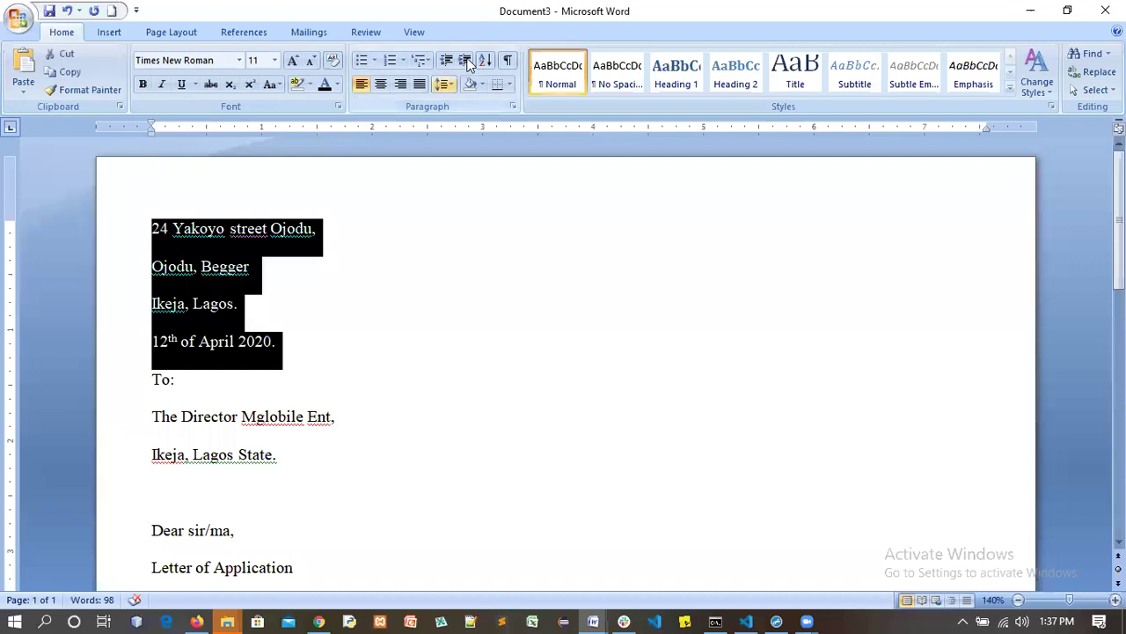
{"action": "left_click", "coordinate": [466, 62]}
{"action": "left_click", "coordinate": [467, 62]}
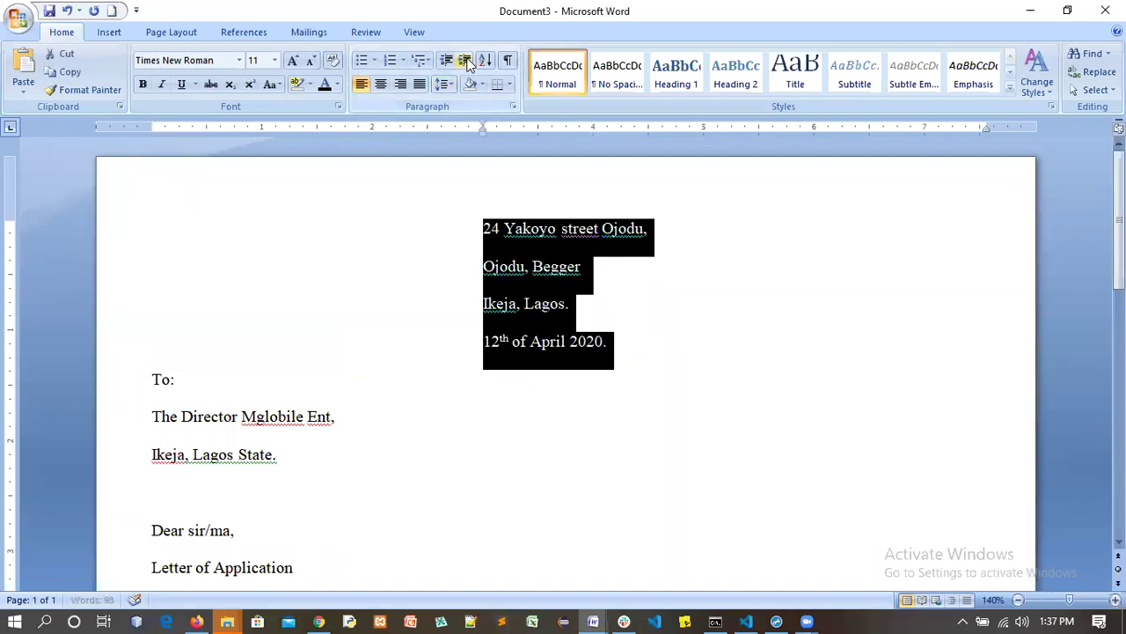
{"action": "left_click", "coordinate": [467, 62]}
{"action": "left_click", "coordinate": [466, 62]}
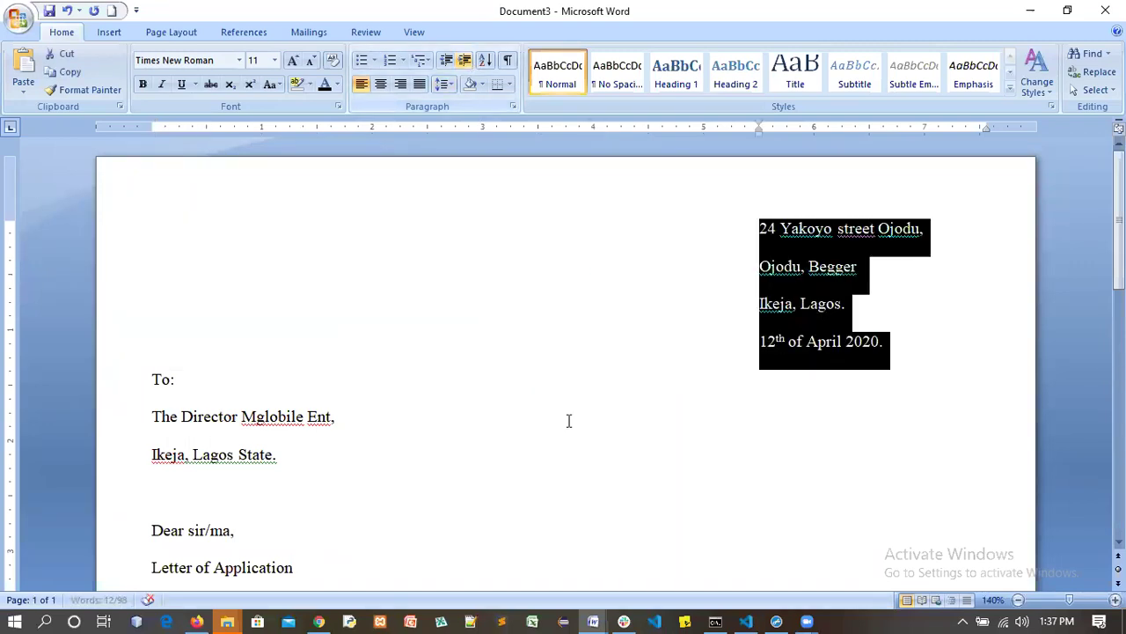
{"action": "key", "text": "Down"}
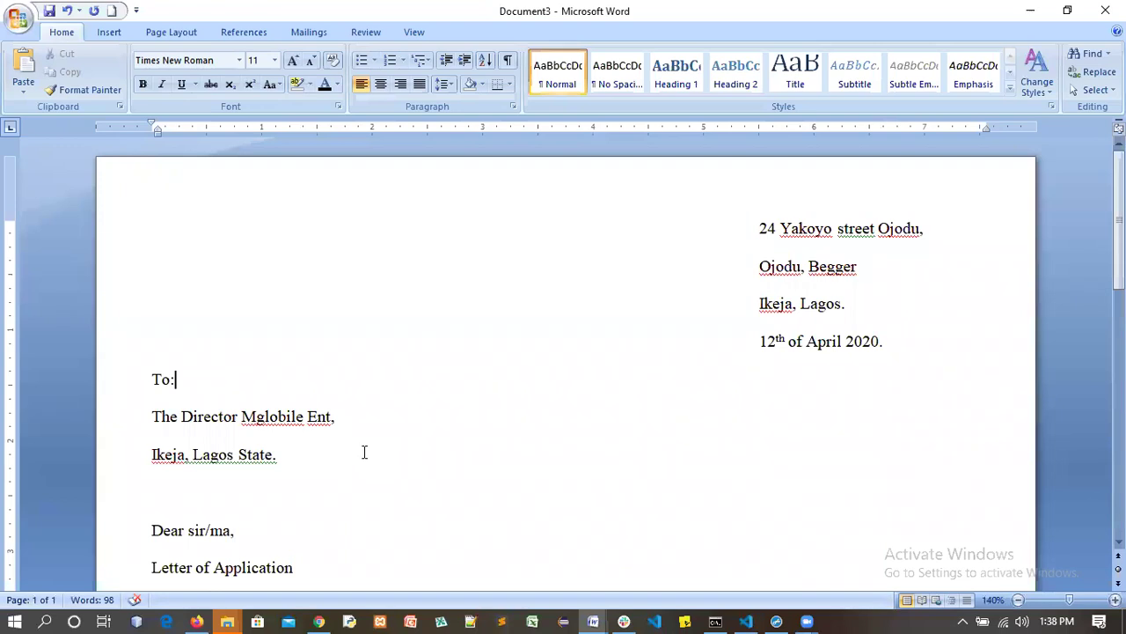
Step: Center the "Letter of Application" heading below the salutation
{"action": "left_click", "coordinate": [307, 431]}
{"action": "scroll", "coordinate": [325, 458], "scroll_direction": "down", "scroll_amount": 2}
{"action": "scroll", "coordinate": [326, 458], "scroll_direction": "down", "scroll_amount": 2}
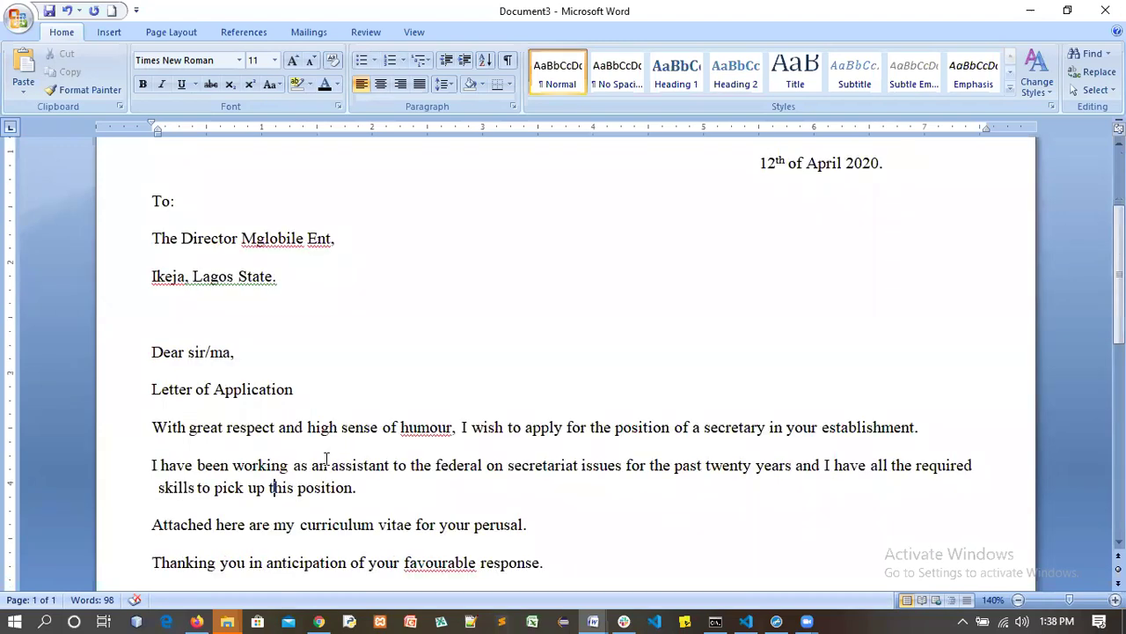
{"action": "key", "text": "Up"}
{"action": "key", "text": "Up"}
{"action": "left_click", "coordinate": [380, 84]}
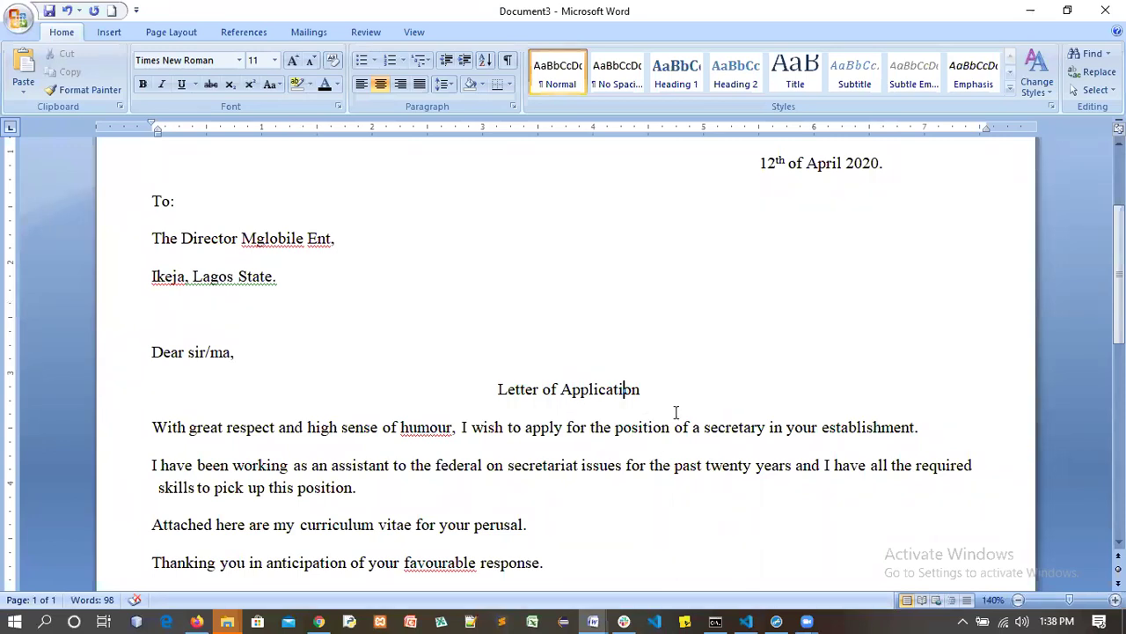
Step: Set the "Letter of Application" heading to font size 16 and underline it
{"action": "left_click", "coordinate": [643, 389]}
{"action": "triple_click", "coordinate": [578, 389]}
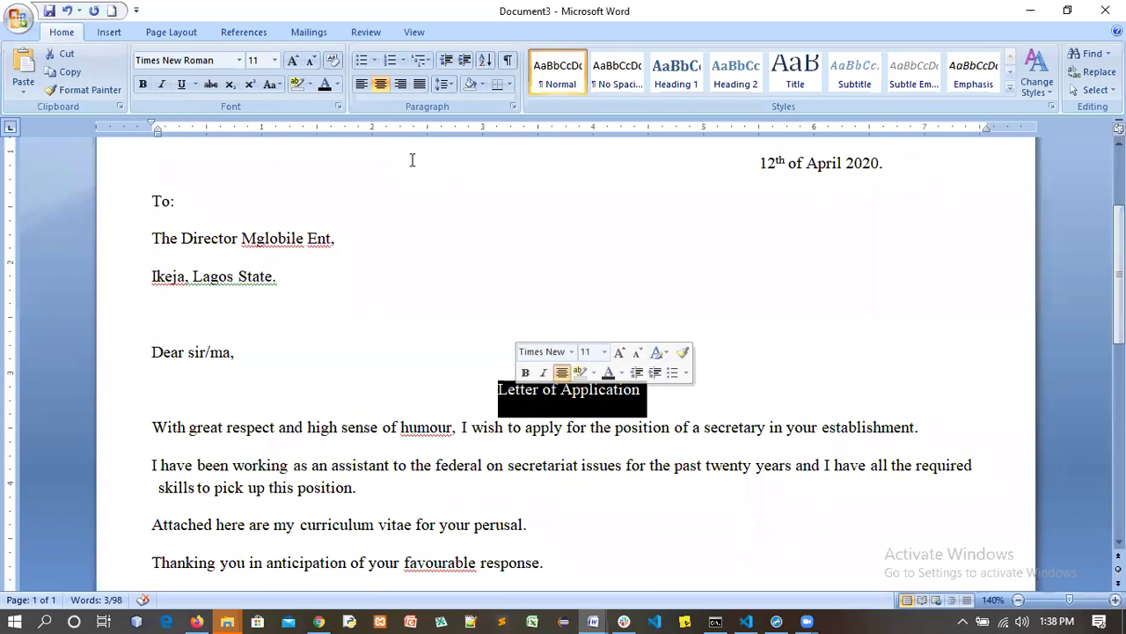
{"action": "left_click", "coordinate": [275, 59]}
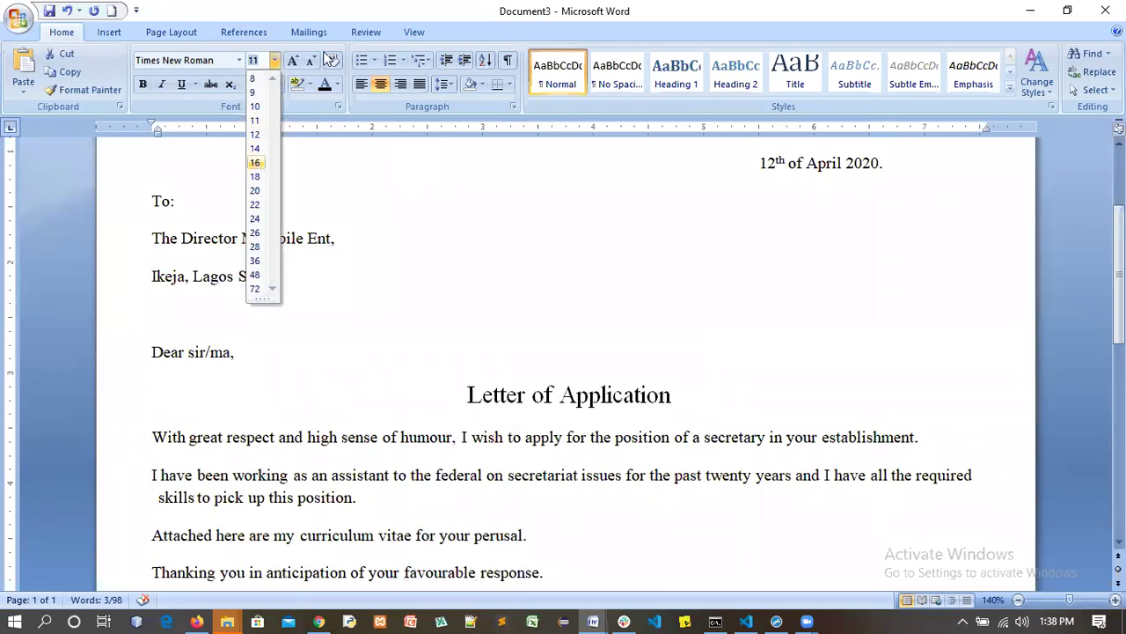
{"action": "left_click", "coordinate": [256, 163]}
{"action": "left_click", "coordinate": [187, 77]}
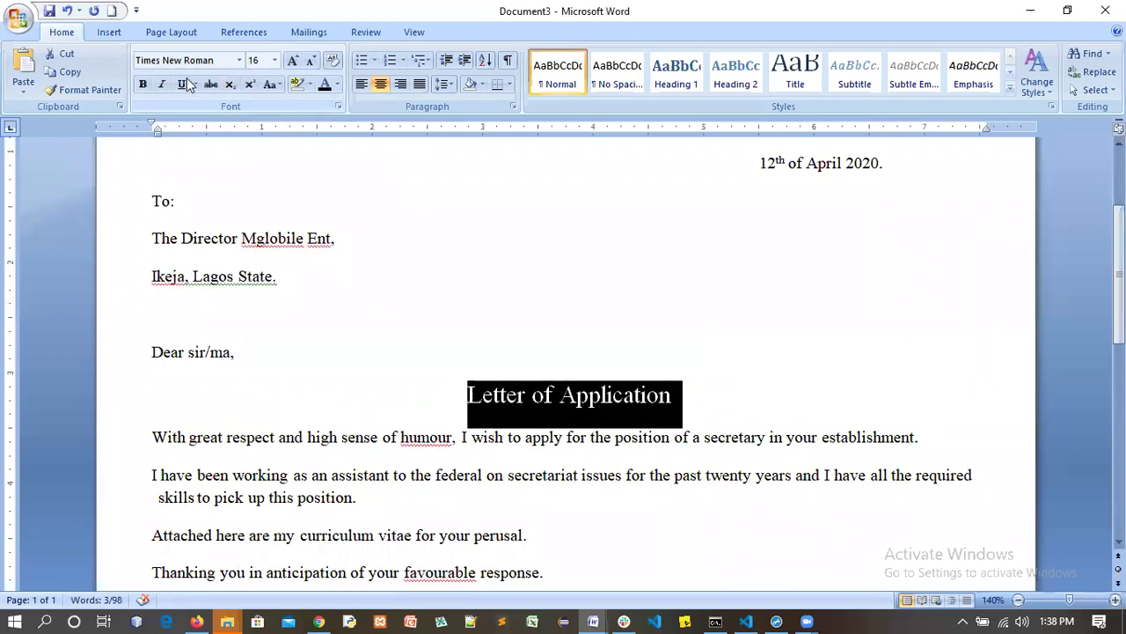
Step: Try different indents on the opening paragraph starting "With great respect", and undo them
{"action": "left_click", "coordinate": [724, 435]}
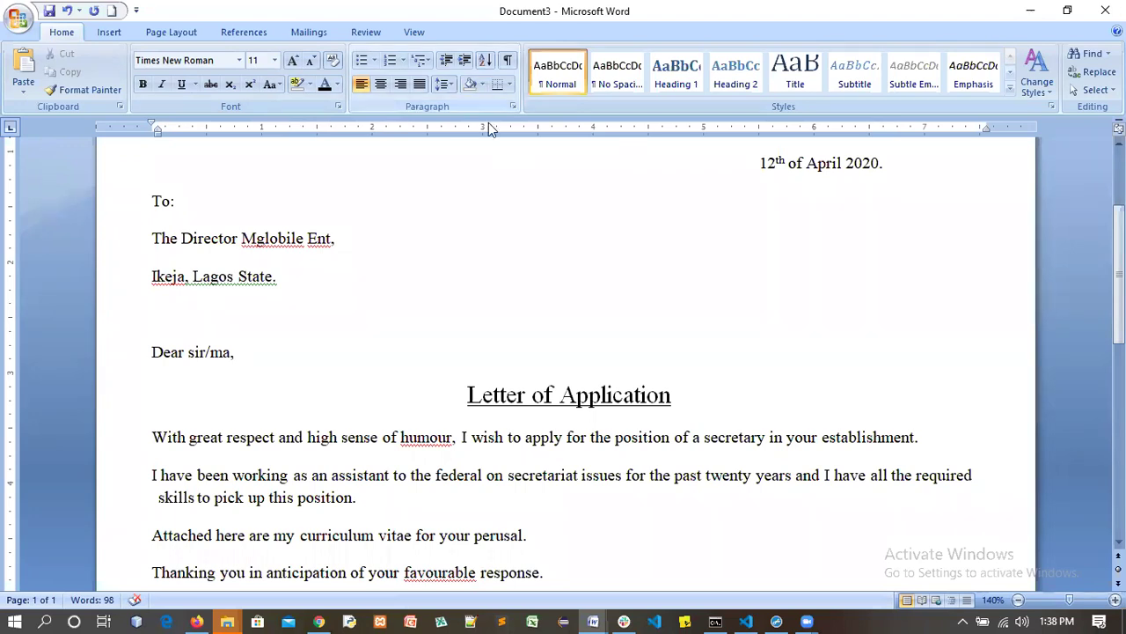
{"action": "left_click", "coordinate": [463, 61]}
{"action": "left_click", "coordinate": [464, 62]}
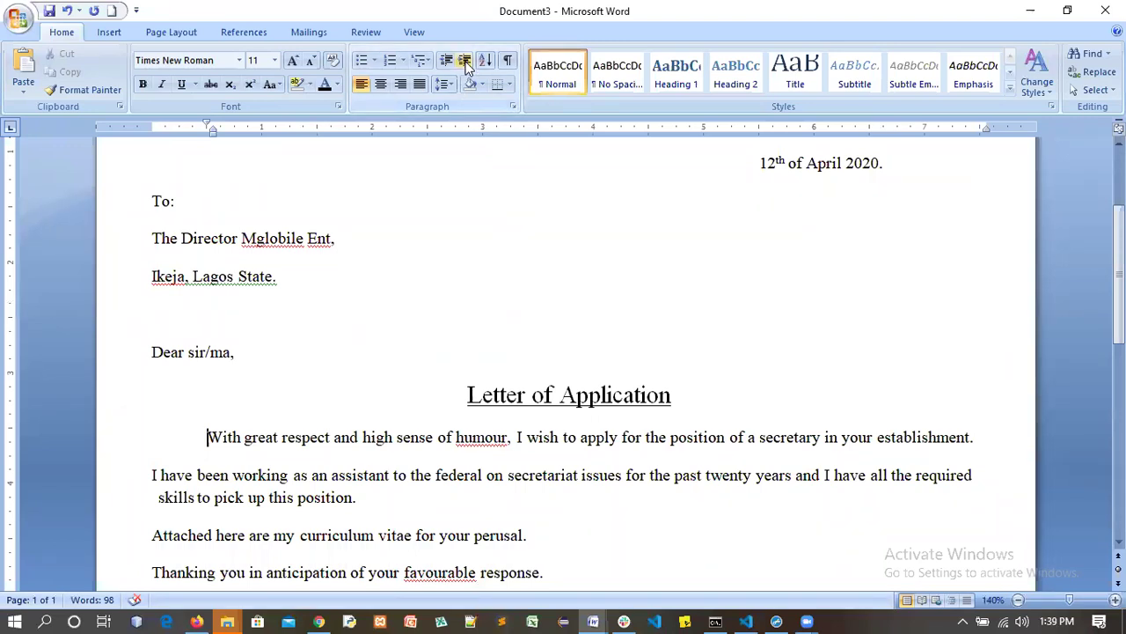
{"action": "key", "text": "BackSpace"}
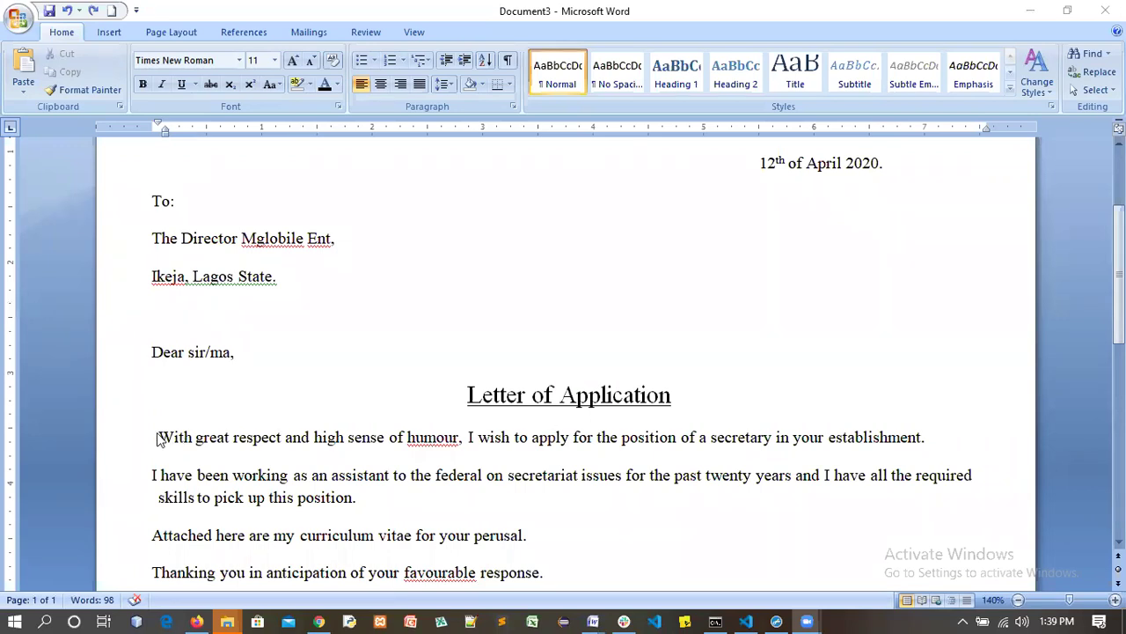
{"action": "left_click", "coordinate": [190, 461]}
{"action": "key", "text": "BackSpace"}
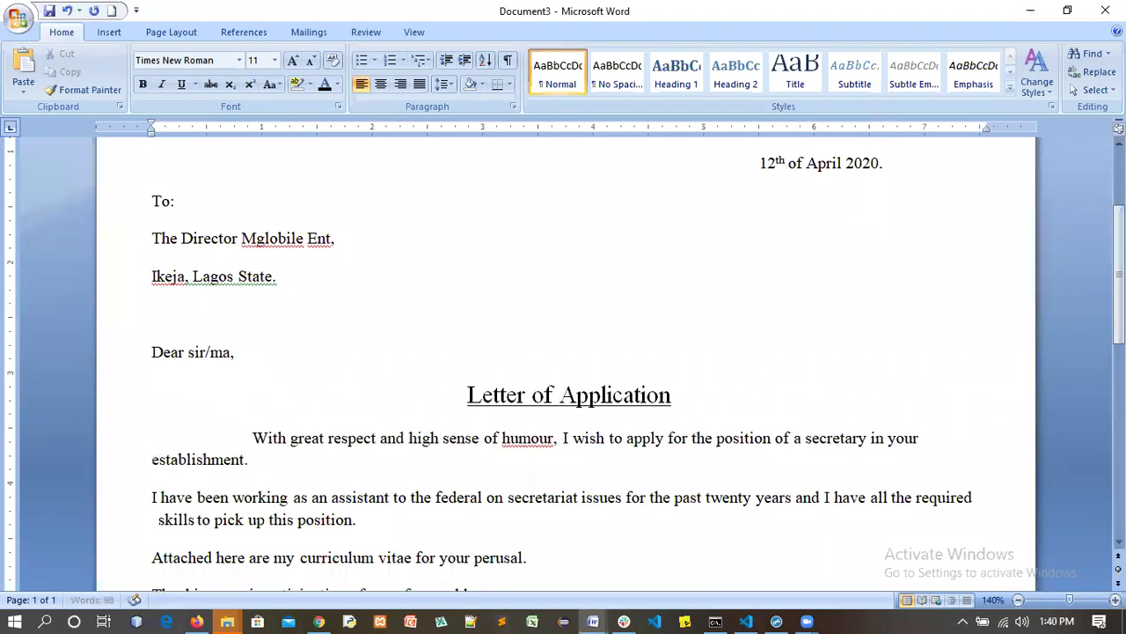
{"action": "key", "text": "ctrl+z"}
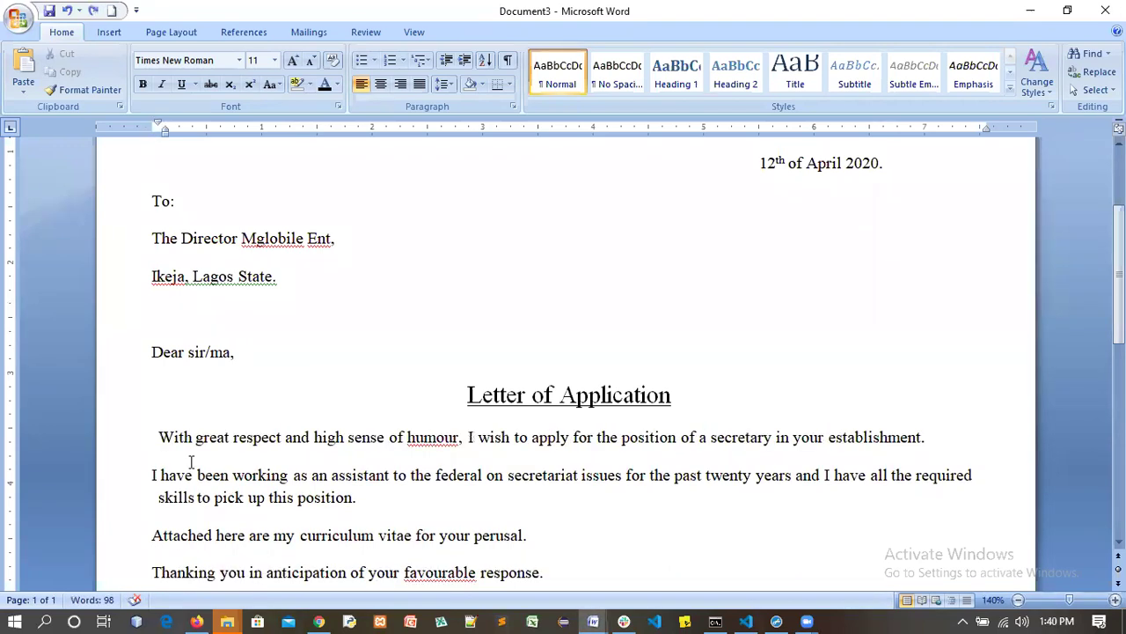
{"action": "key", "text": "ctrl+z"}
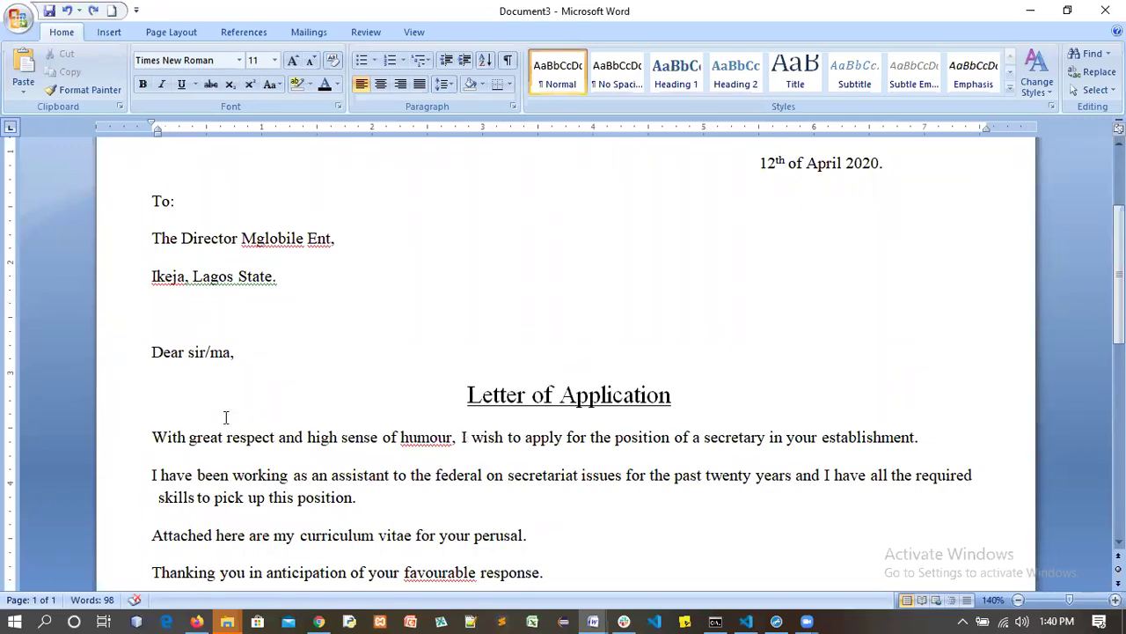
Step: Indent the whole opening paragraph starting "With great respect" to the 1-inch ruler mark
{"action": "left_click", "coordinate": [465, 60]}
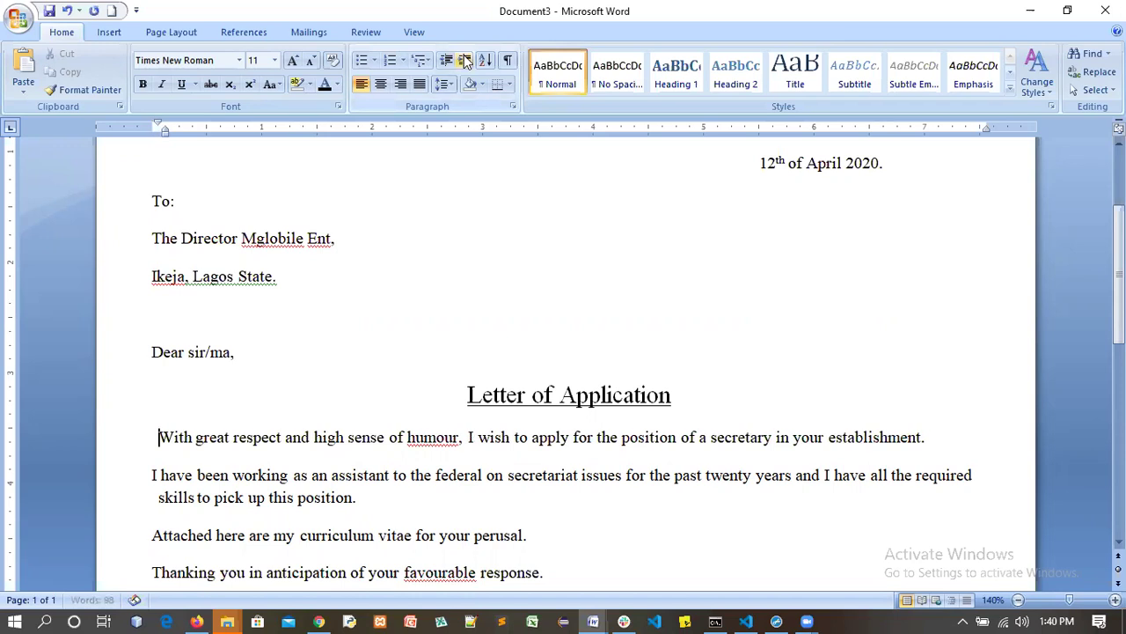
{"action": "left_click", "coordinate": [464, 60]}
{"action": "left_click", "coordinate": [465, 59]}
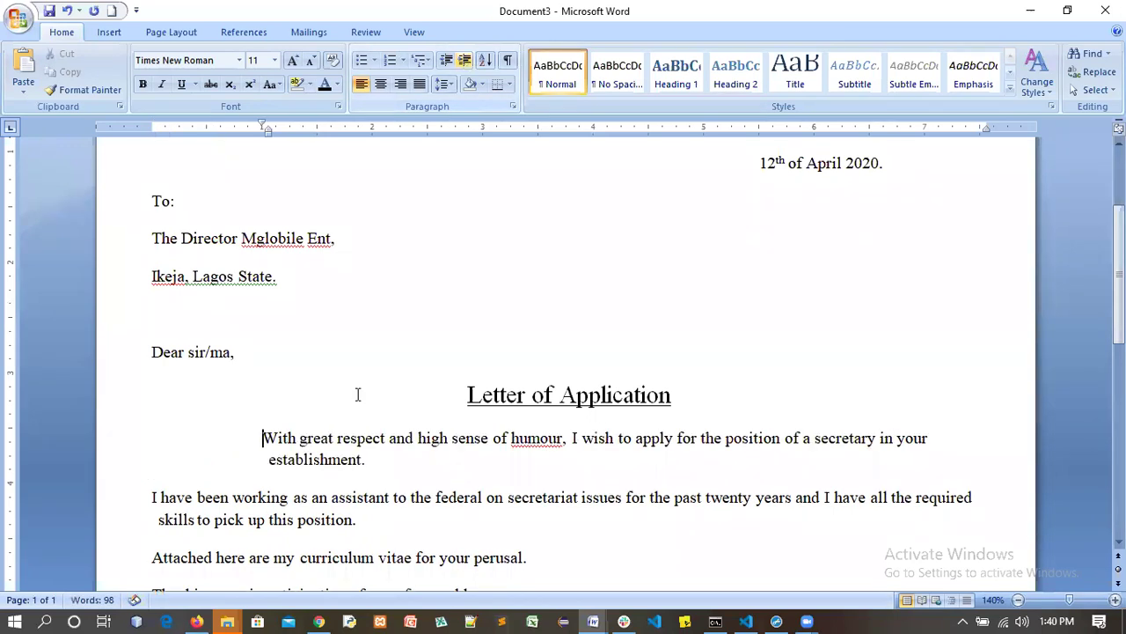
{"action": "key", "text": "Tab"}
{"action": "key", "text": "BackSpace"}
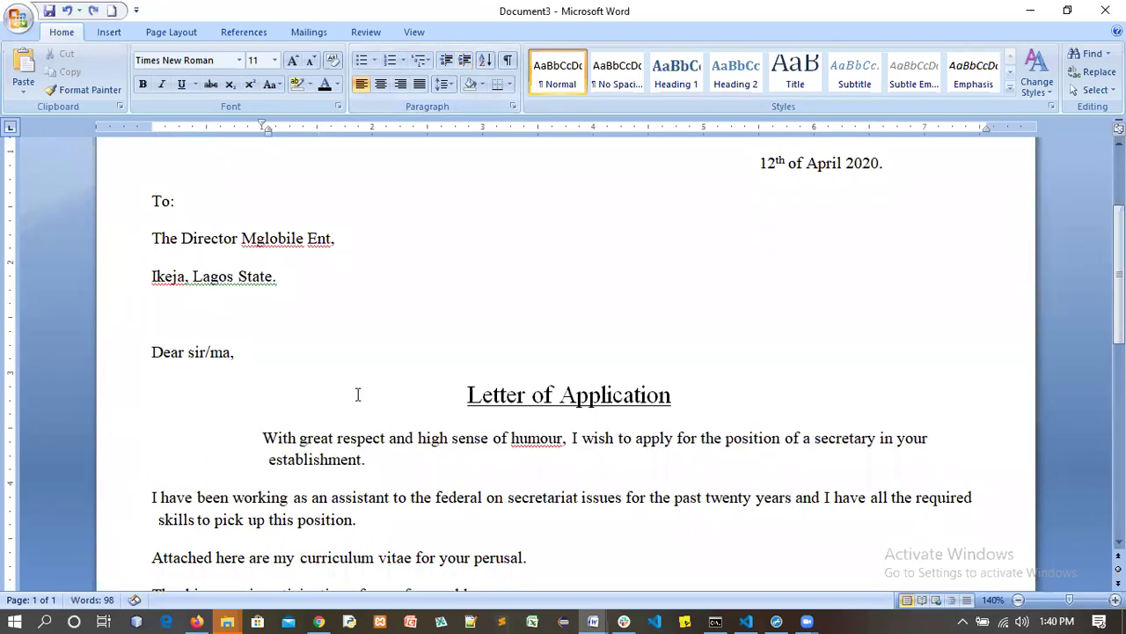
Step: Remove the 1-inch indent from the opening paragraph and indent only its first line to the half-inch ruler mark
{"action": "key", "text": "BackSpace"}
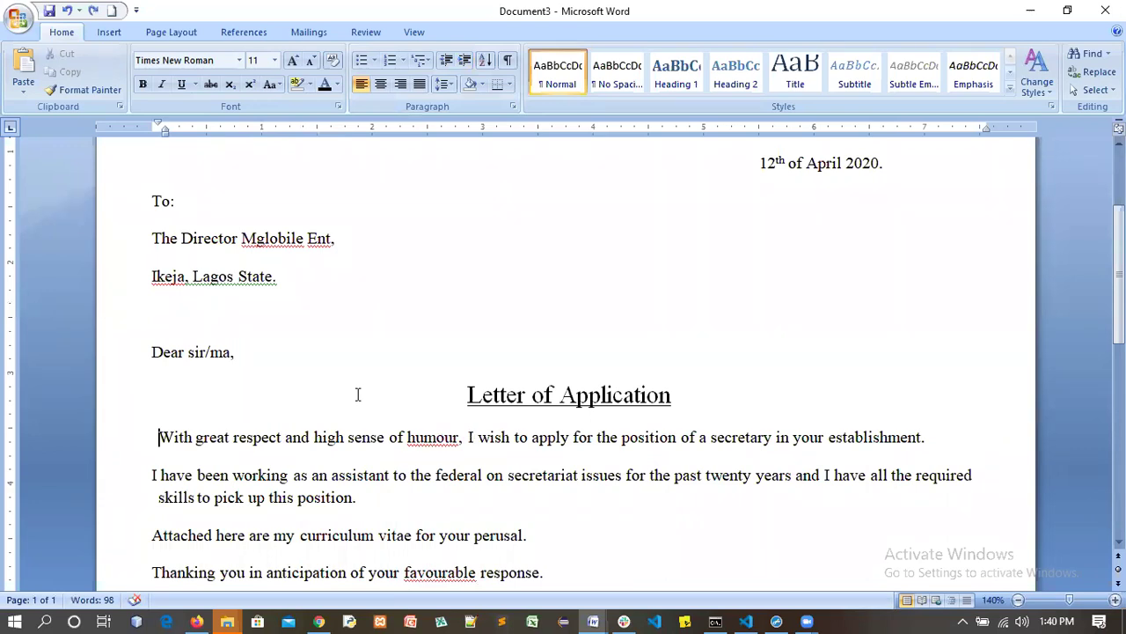
{"action": "key", "text": "Tab"}
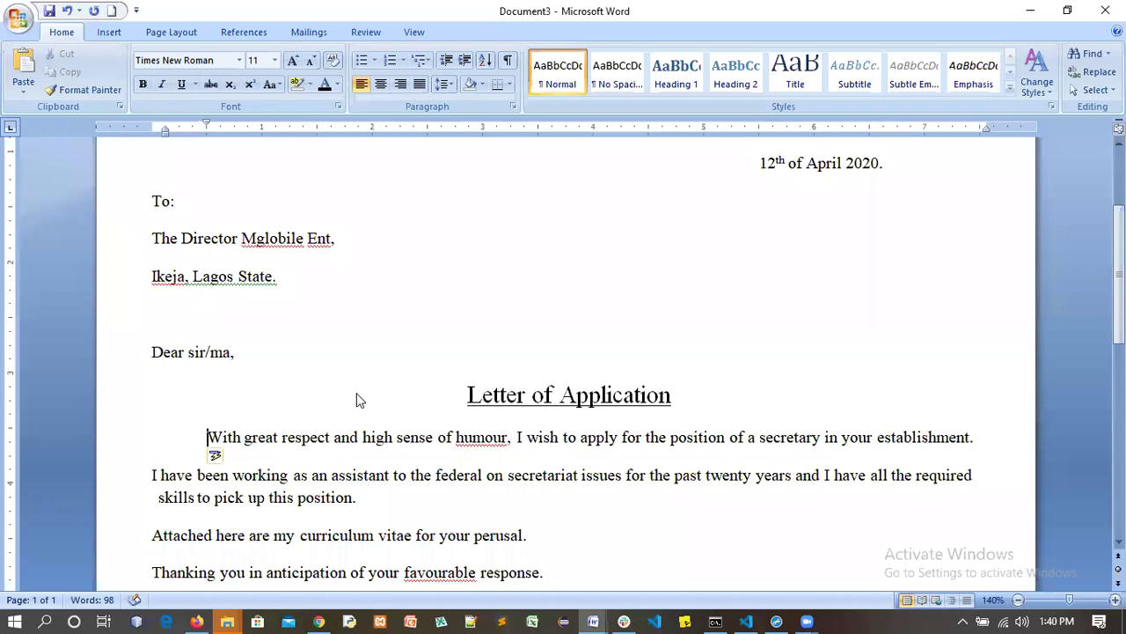
{"action": "key", "text": "BackSpace"}
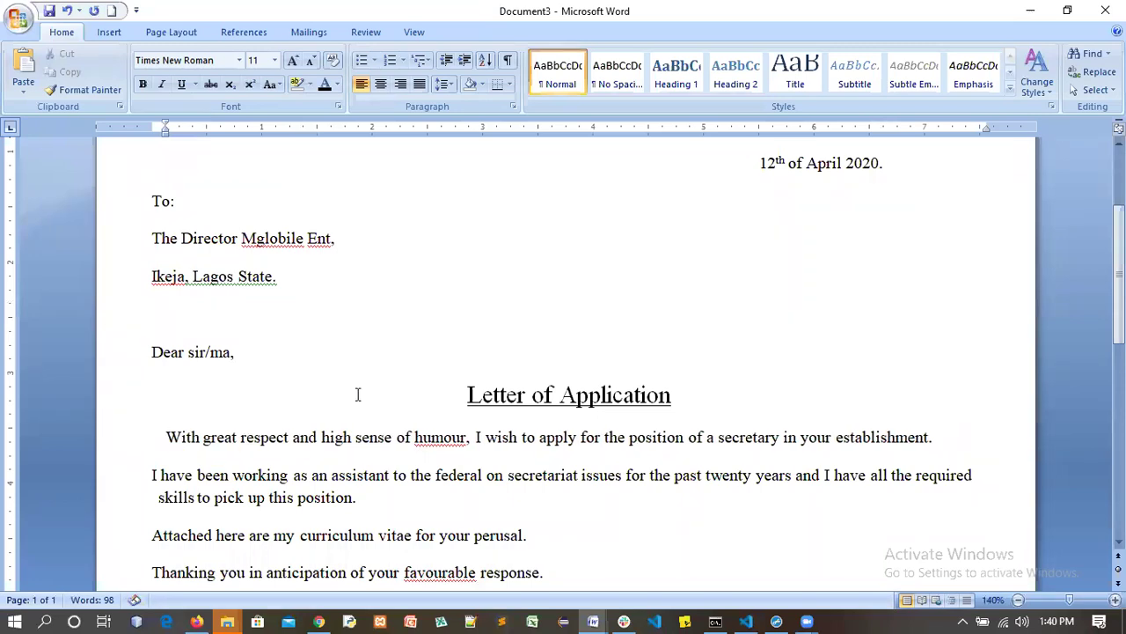
{"action": "key", "text": "BackSpace"}
{"action": "key", "text": "Tab"}
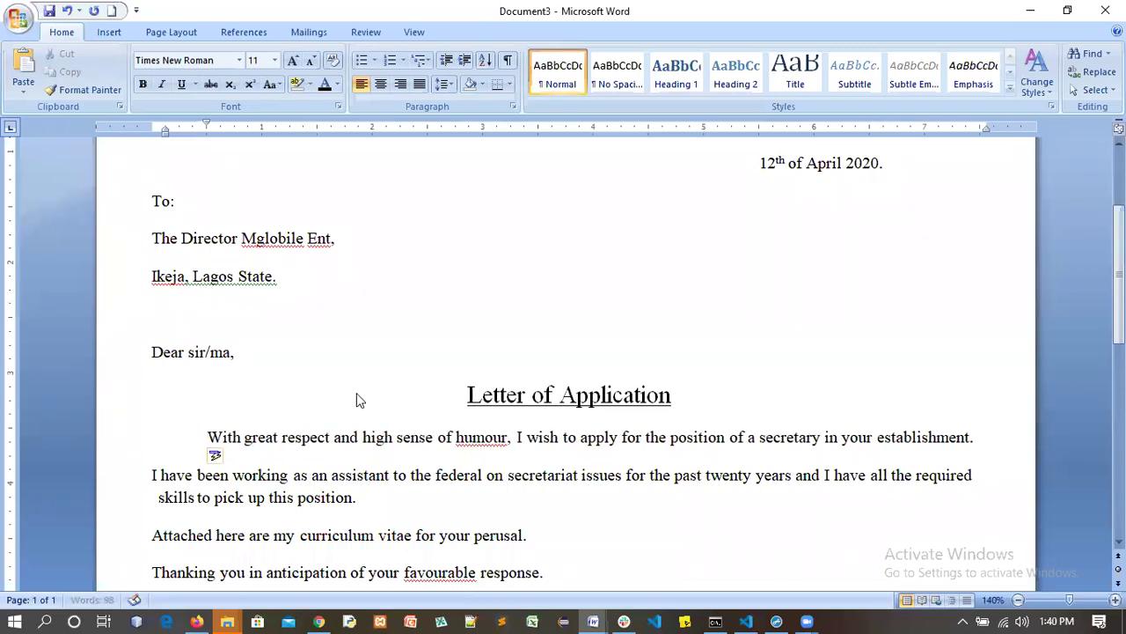
Step: Indent the first line of the "Attached here are my curriculum vitae" paragraph to the half-inch ruler mark
{"action": "scroll", "coordinate": [336, 493], "scroll_direction": "down", "scroll_amount": 5}
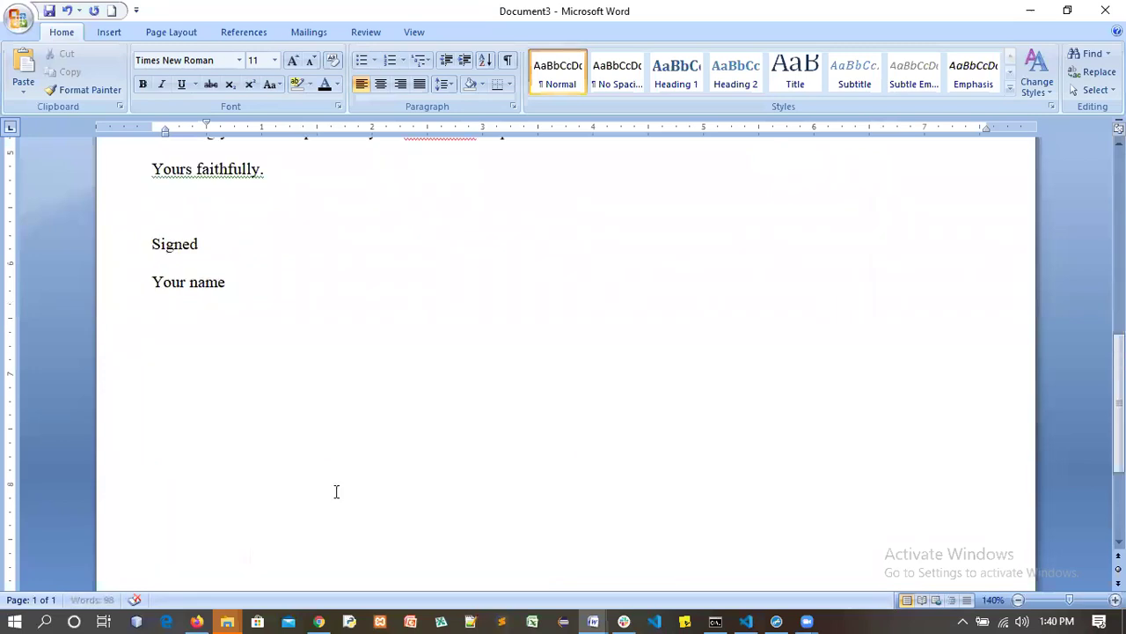
{"action": "scroll", "coordinate": [337, 491], "scroll_direction": "up", "scroll_amount": 5}
{"action": "scroll", "coordinate": [336, 492], "scroll_direction": "down", "scroll_amount": 1}
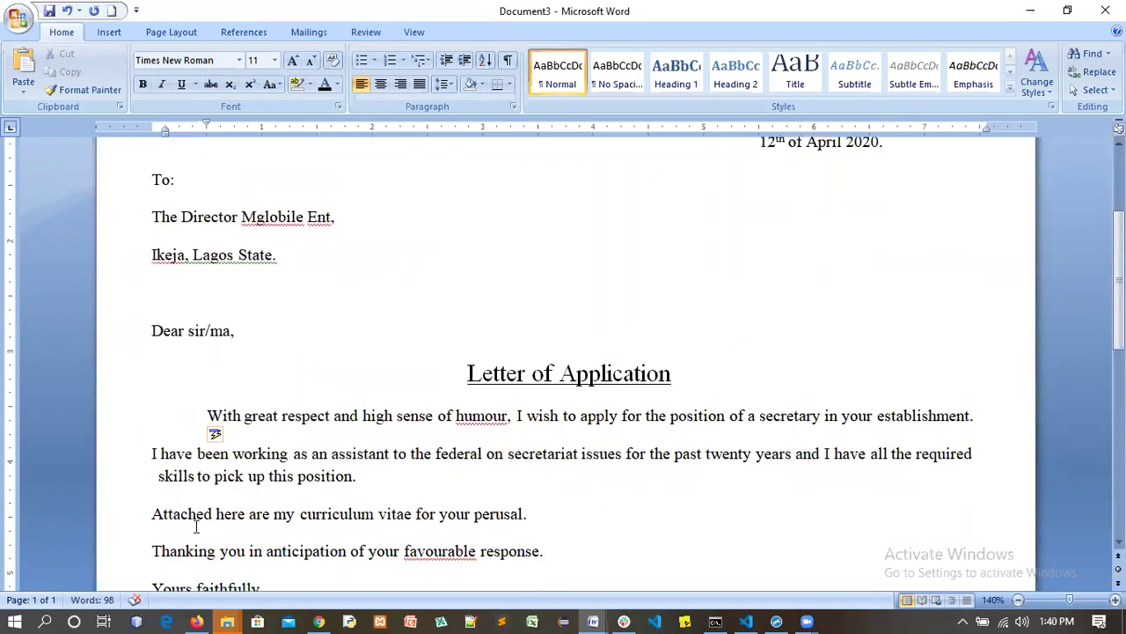
{"action": "left_click", "coordinate": [154, 515]}
{"action": "key", "text": "Tab"}
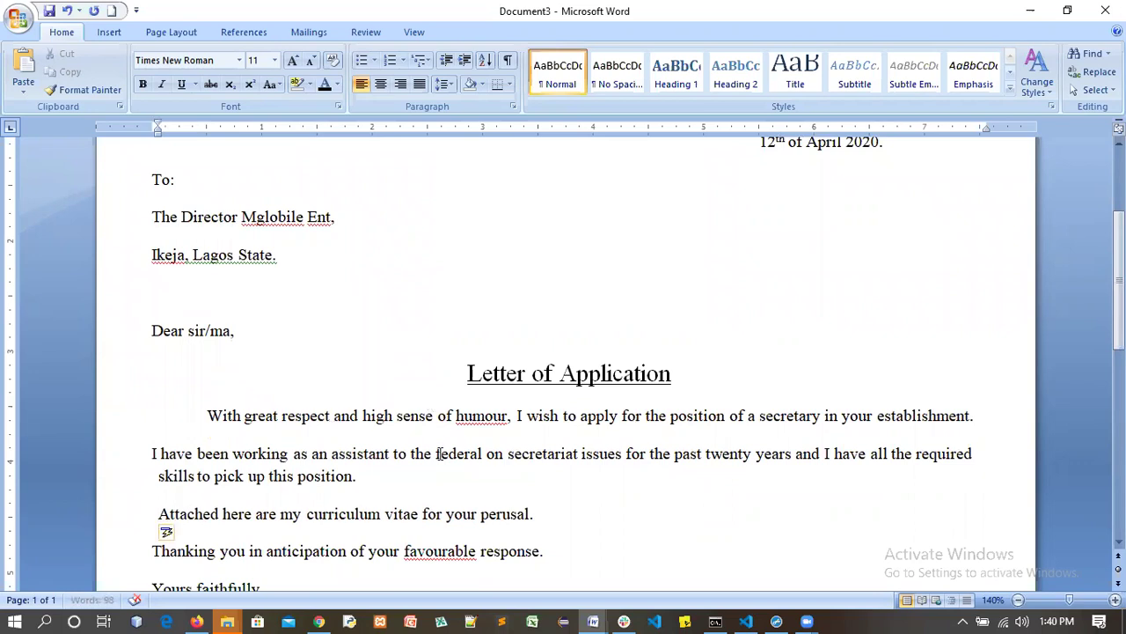
{"action": "key", "text": "Tab"}
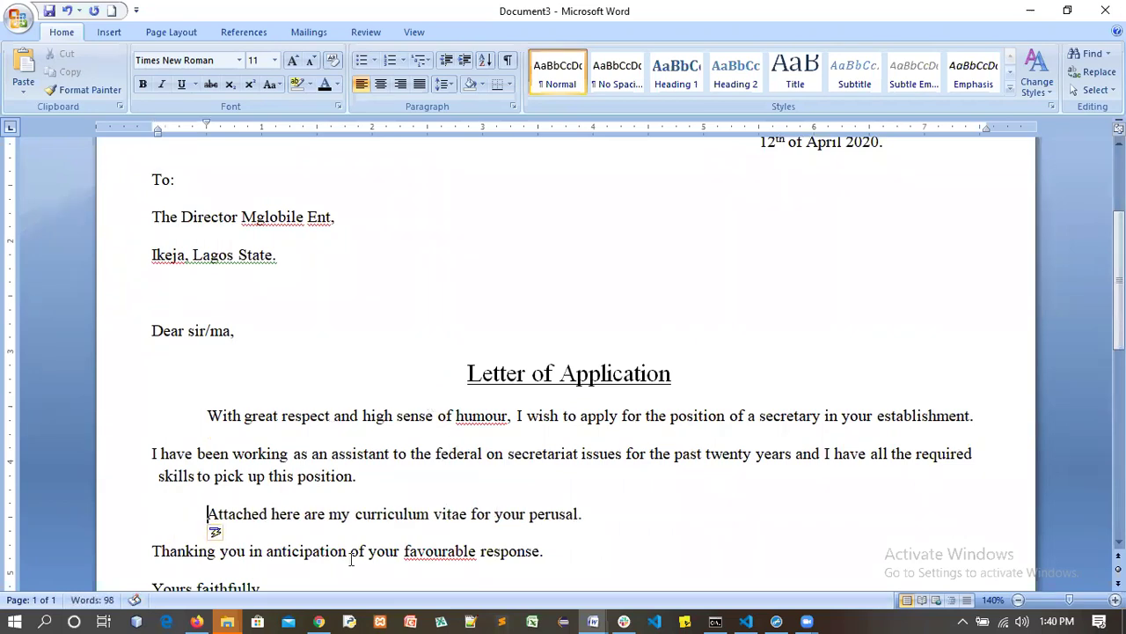
{"action": "right_click", "coordinate": [306, 526]}
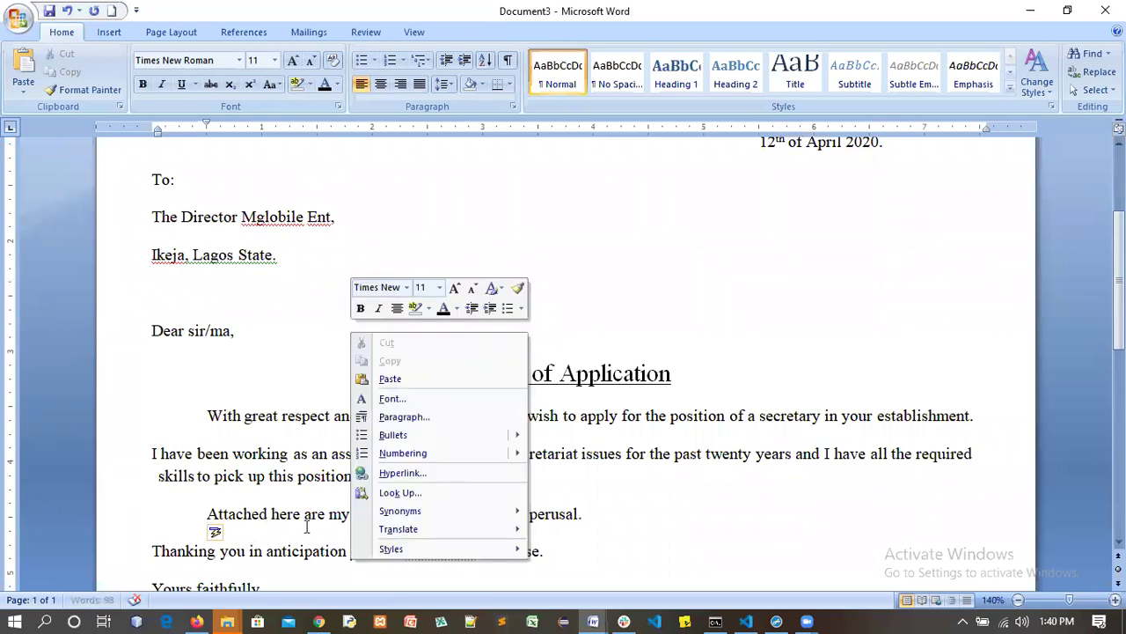
{"action": "scroll", "coordinate": [307, 526], "scroll_direction": "down", "scroll_amount": 10}
{"action": "scroll", "coordinate": [306, 526], "scroll_direction": "up", "scroll_amount": 10}
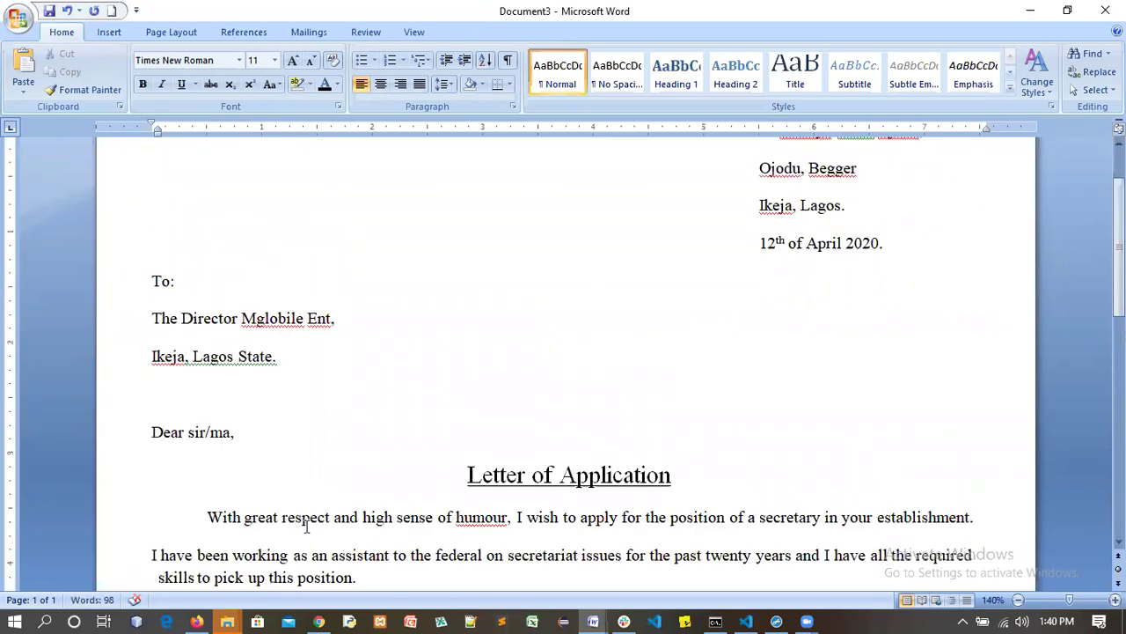
{"action": "scroll", "coordinate": [306, 524], "scroll_direction": "down", "scroll_amount": 5}
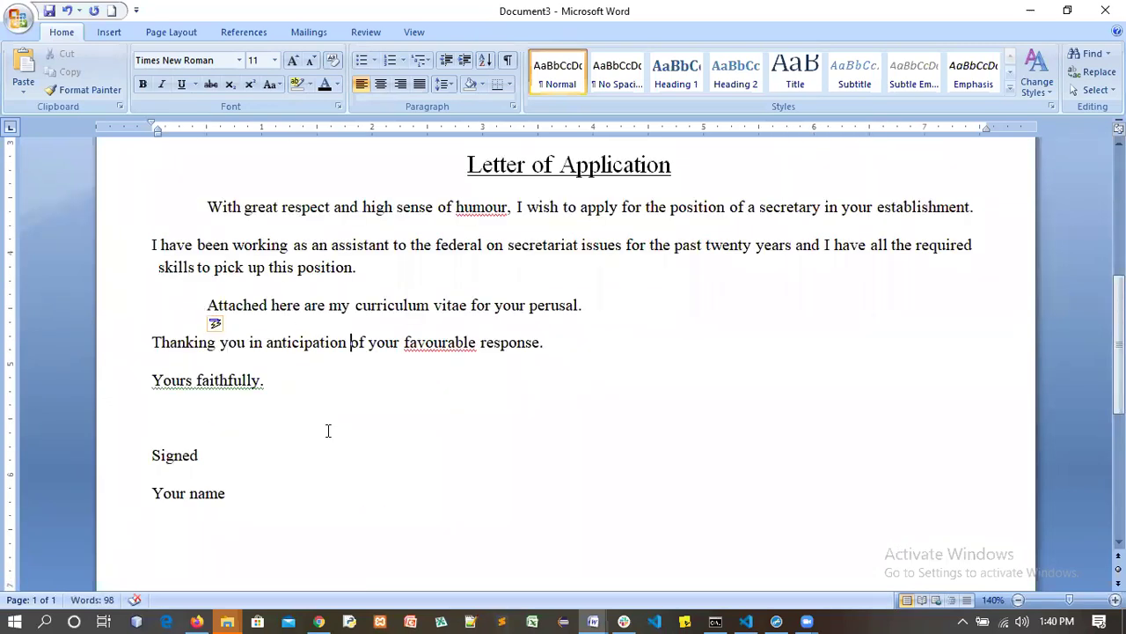
Step: Remove the first-line indents from the "Attached here" paragraph and the opening "With great respect" paragraph
{"action": "left_click", "coordinate": [205, 308]}
{"action": "key", "text": "BackSpace"}
{"action": "key", "text": "Up"}
{"action": "key", "text": "Up"}
{"action": "key", "text": "Up"}
{"action": "key", "text": "BackSpace"}
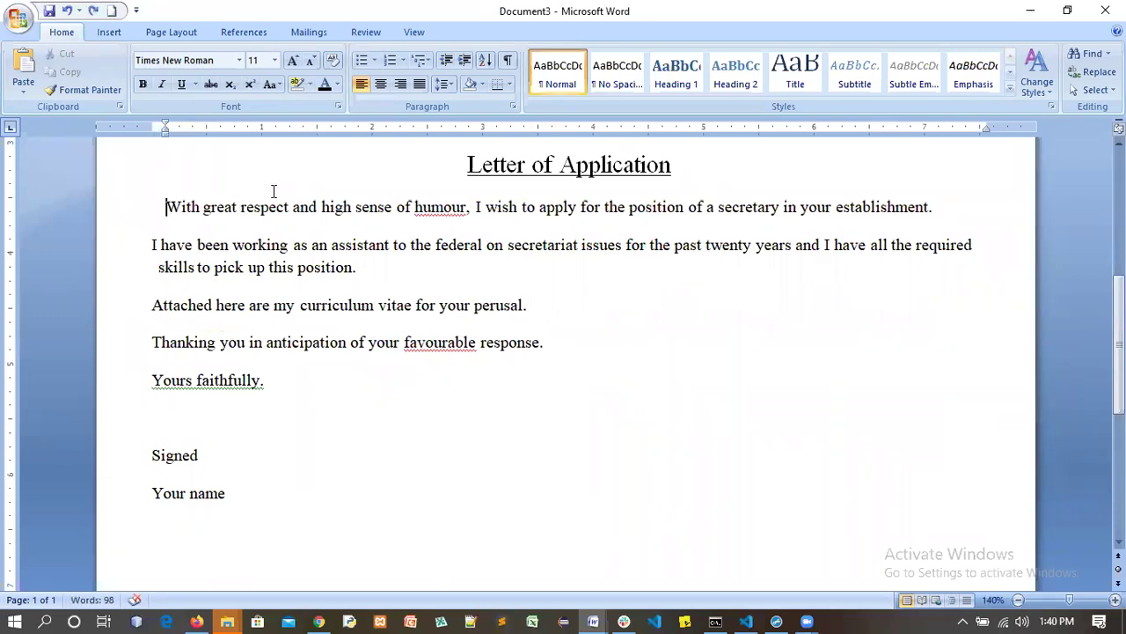
{"action": "scroll", "coordinate": [199, 370], "scroll_direction": "up", "scroll_amount": 5}
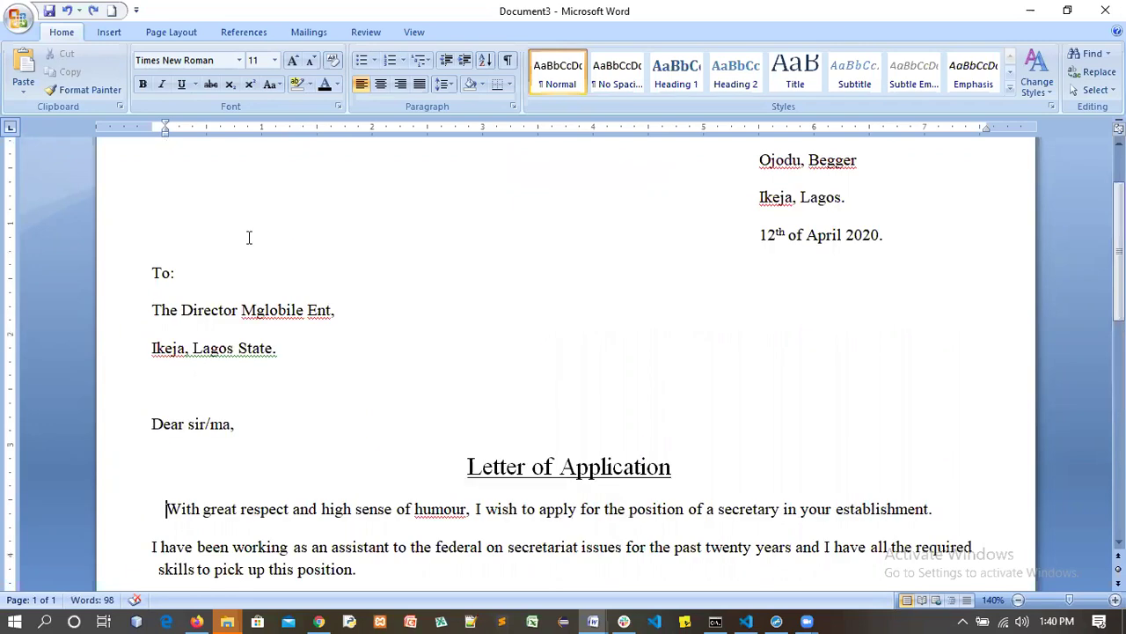
Step: Try a half-inch first-line indent on the opening "With great respect" paragraph and reset it
{"action": "key", "text": "BackSpace"}
{"action": "key", "text": "Tab"}
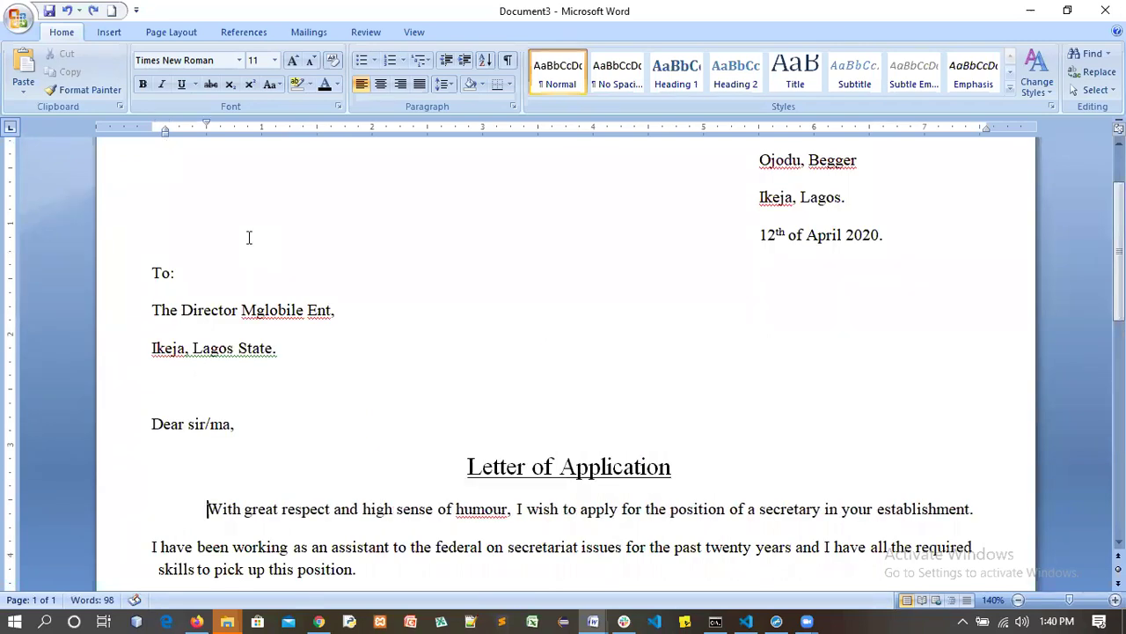
{"action": "key", "text": "BackSpace"}
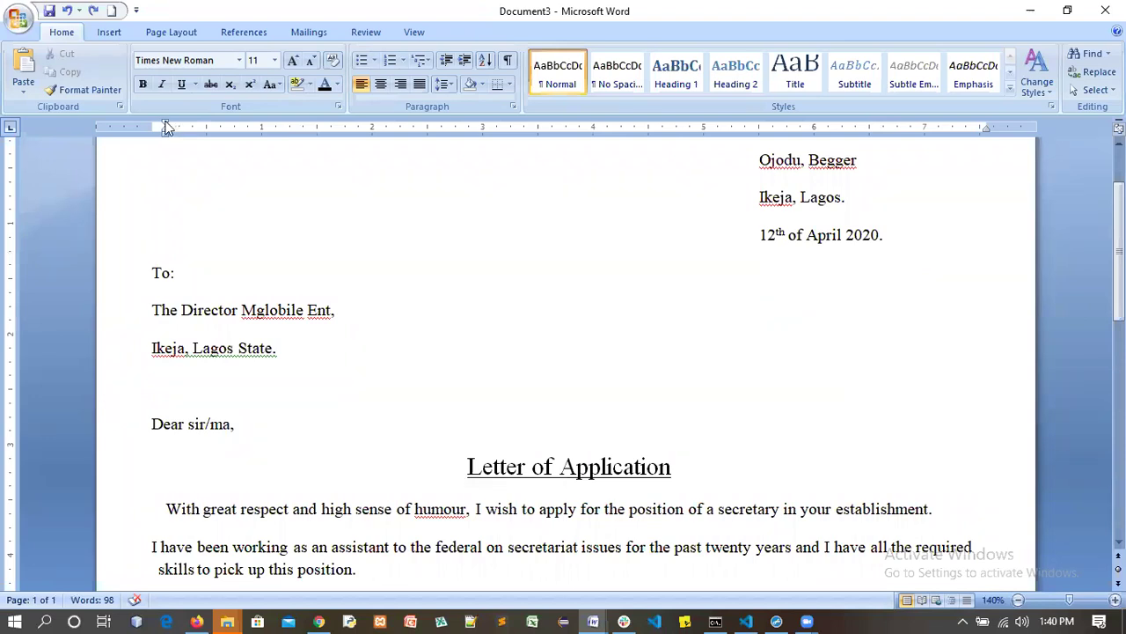
{"action": "left_click_drag", "start_coordinate": [167, 125], "coordinate": [206, 127]}
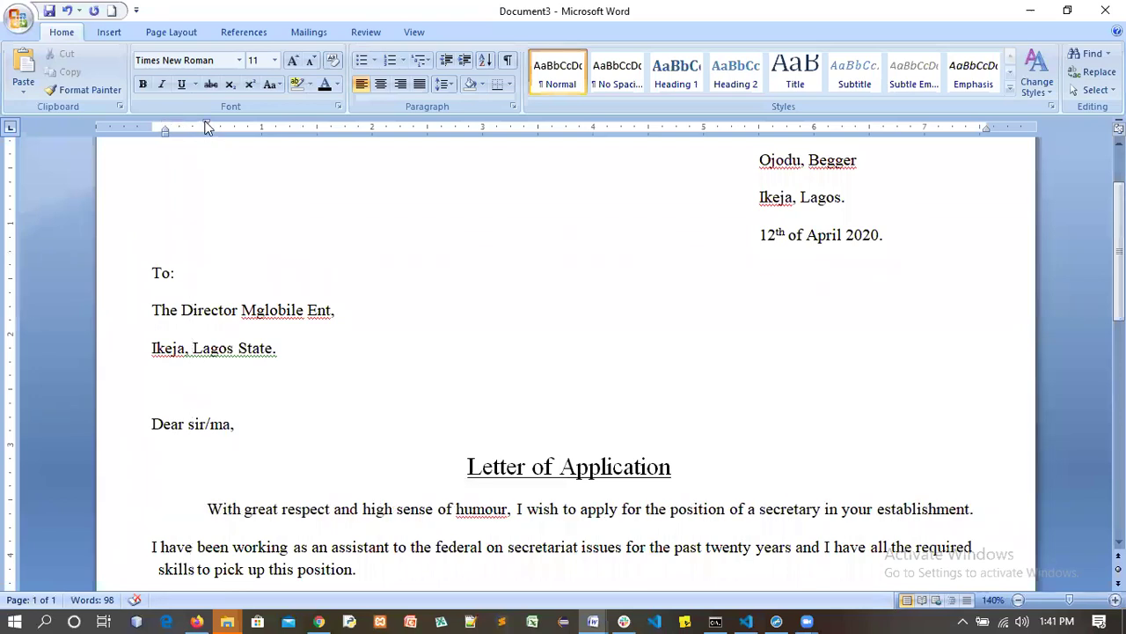
{"action": "left_click_drag", "start_coordinate": [205, 128], "coordinate": [165, 127]}
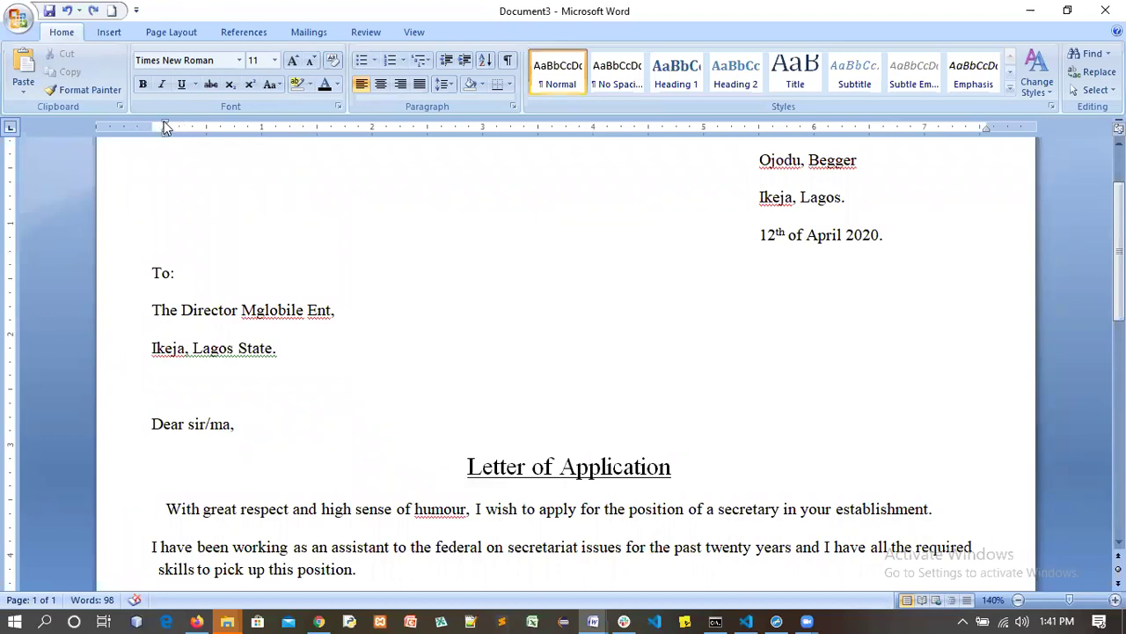
Step: Indent the first lines of the "With great respect" and "Attached here" paragraphs to just before the half-inch ruler mark
{"action": "mouse_move", "coordinate": [165, 128]}
{"action": "left_mouse_down"}
{"action": "mouse_move", "coordinate": [255, 109]}
{"action": "mouse_move", "coordinate": [340, 134]}
{"action": "mouse_move", "coordinate": [200, 126]}
{"action": "left_mouse_up"}
{"action": "scroll", "coordinate": [326, 376], "scroll_direction": "down", "scroll_amount": 3}
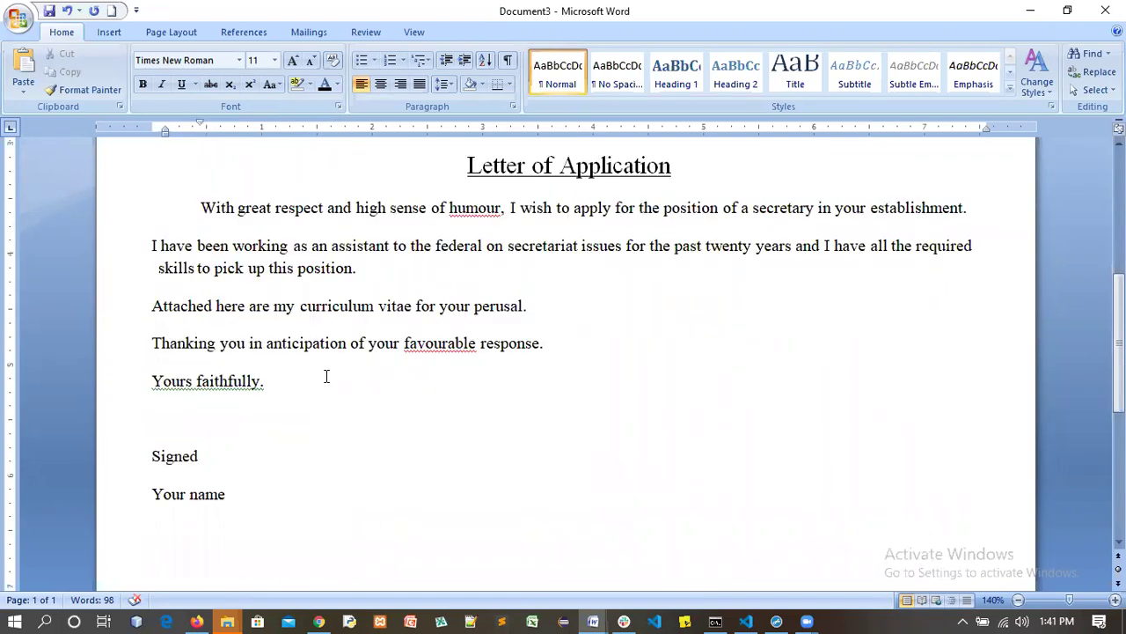
{"action": "scroll", "coordinate": [325, 376], "scroll_direction": "up", "scroll_amount": 3}
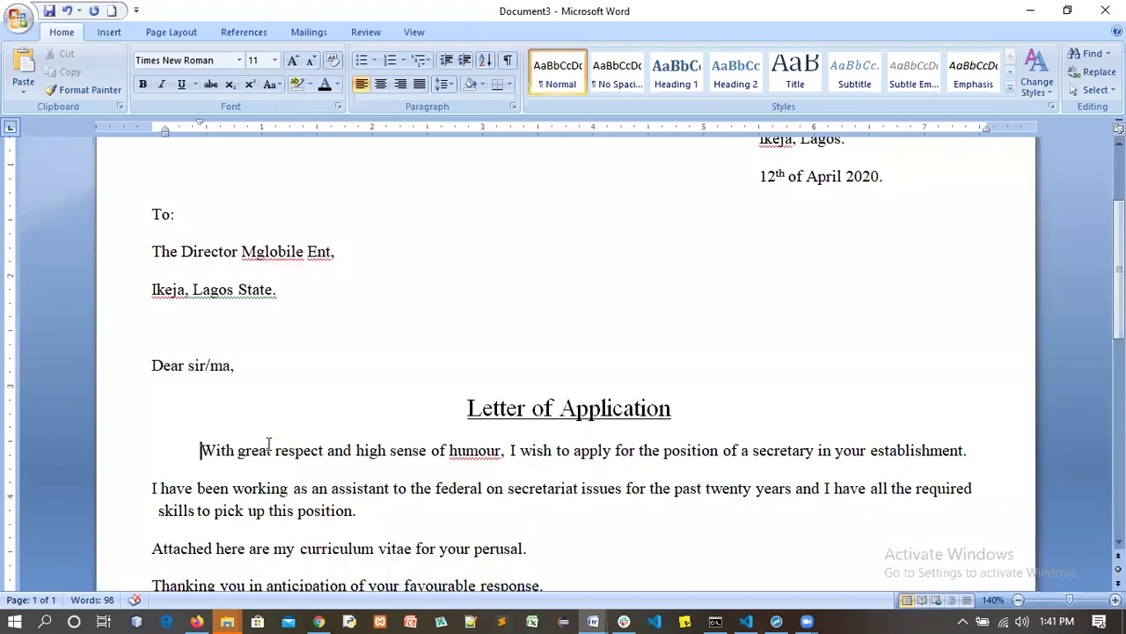
{"action": "left_click", "coordinate": [154, 549]}
{"action": "left_click_drag", "start_coordinate": [154, 128], "coordinate": [201, 130]}
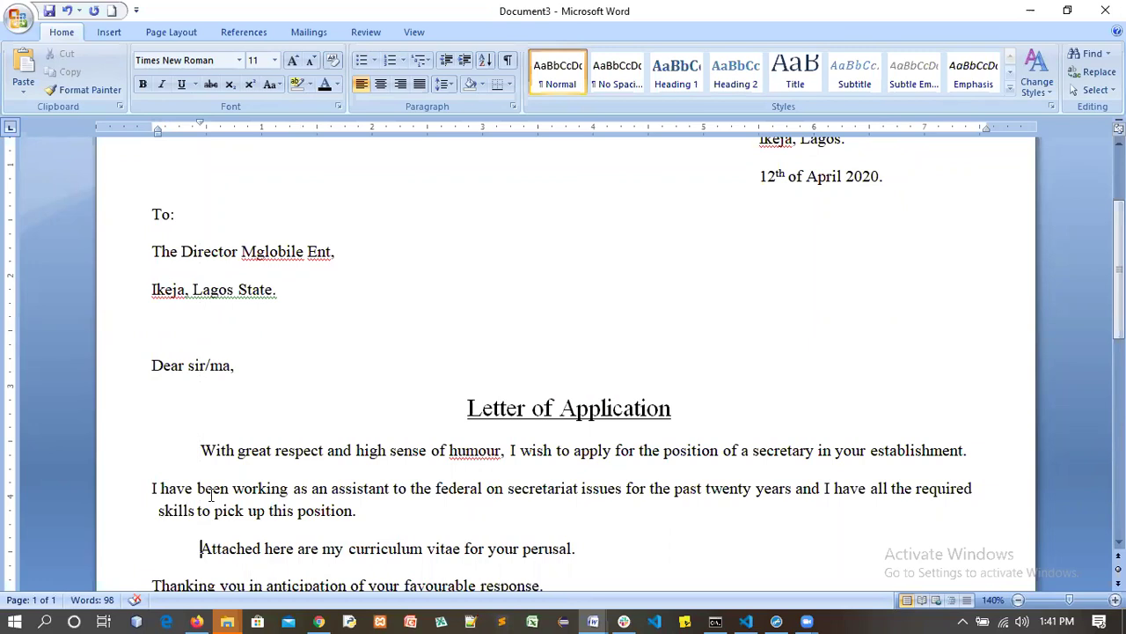
Step: Review the letter's layout from the date line to the signature, including the underlined heading and the indented body paragraphs
{"action": "left_click", "coordinate": [202, 450]}
{"action": "scroll", "coordinate": [471, 385], "scroll_direction": "down", "scroll_amount": 5}
{"action": "scroll", "coordinate": [472, 385], "scroll_direction": "up", "scroll_amount": 4}
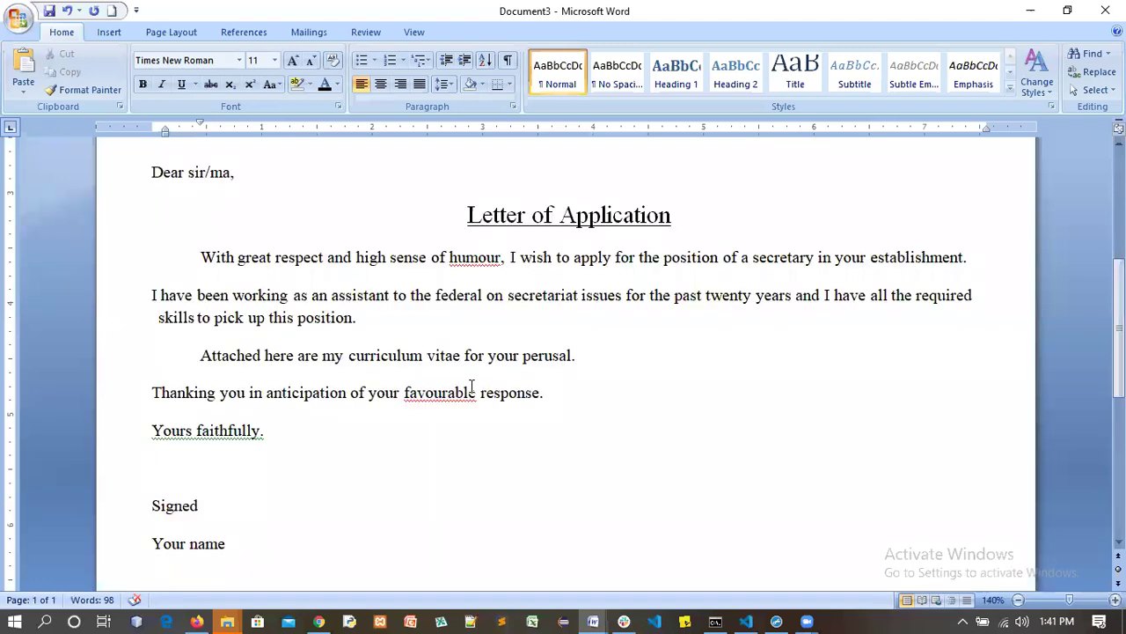
{"action": "scroll", "coordinate": [471, 386], "scroll_direction": "down", "scroll_amount": 3}
{"action": "scroll", "coordinate": [601, 309], "scroll_direction": "up", "scroll_amount": 2}
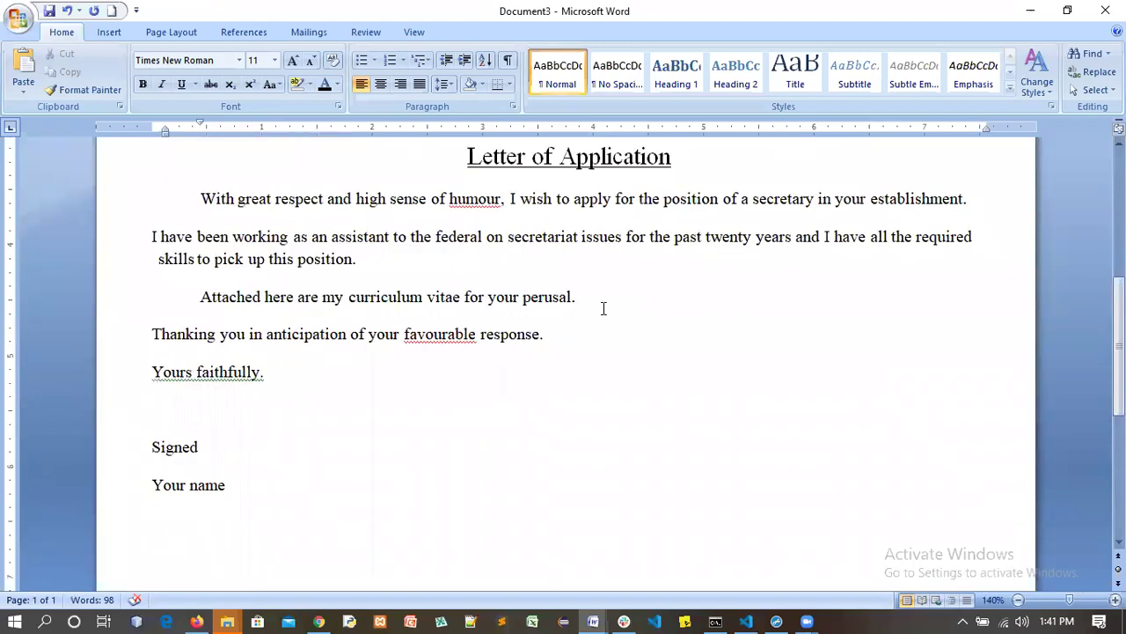
{"action": "scroll", "coordinate": [602, 338], "scroll_direction": "up", "scroll_amount": 5}
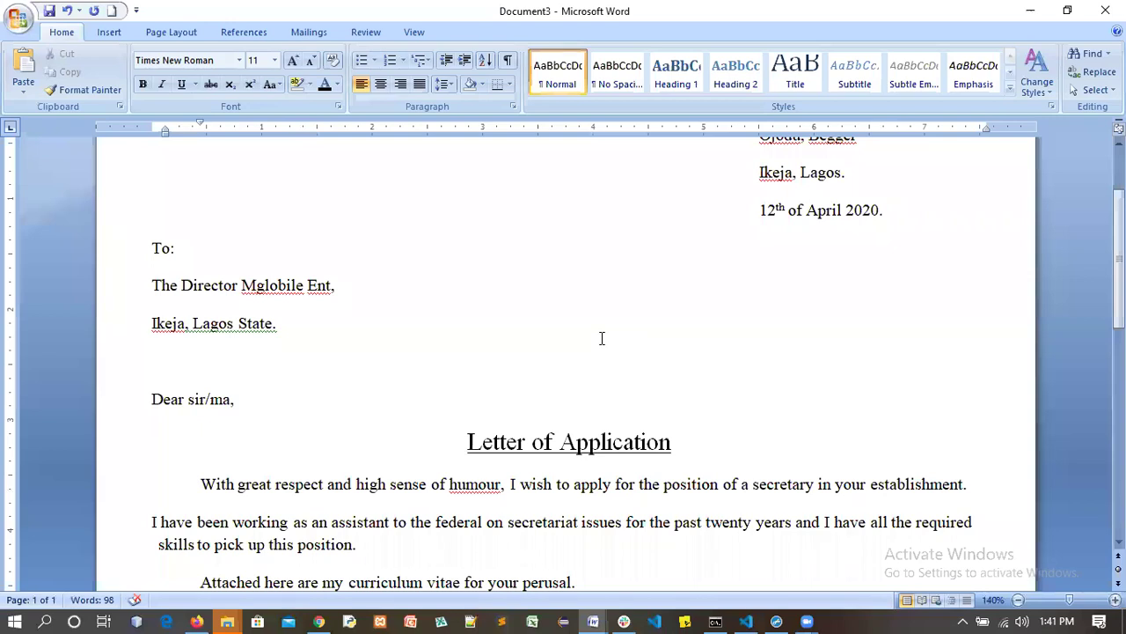
{"action": "scroll", "coordinate": [502, 337], "scroll_direction": "down", "scroll_amount": 6}
{"action": "scroll", "coordinate": [615, 366], "scroll_direction": "up", "scroll_amount": 1}
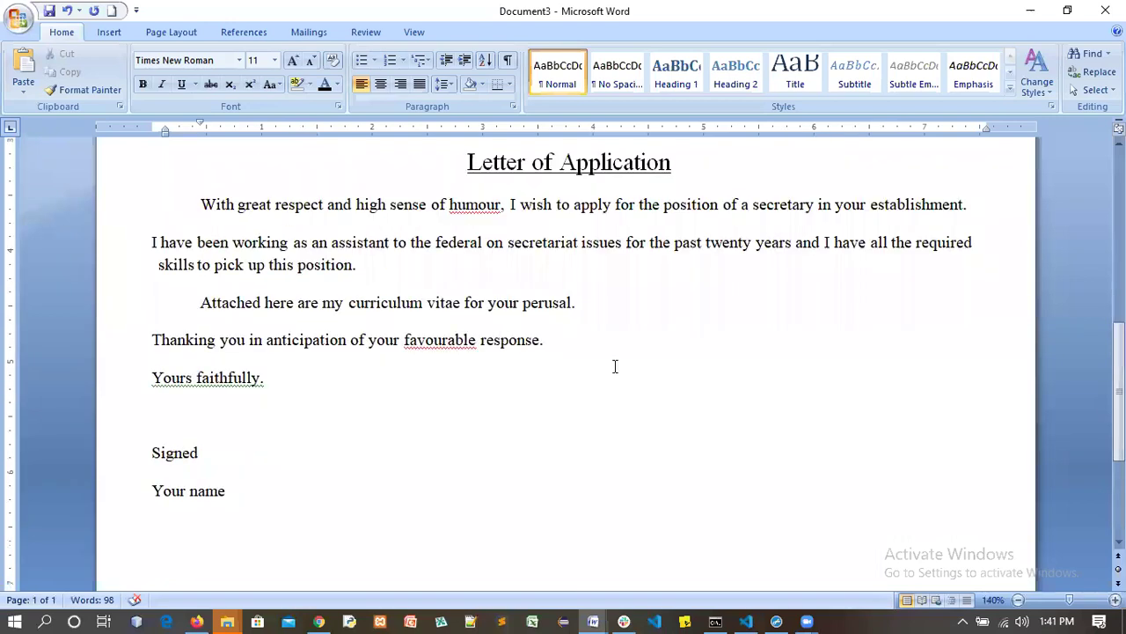
{"action": "scroll", "coordinate": [689, 458], "scroll_direction": "up", "scroll_amount": 5}
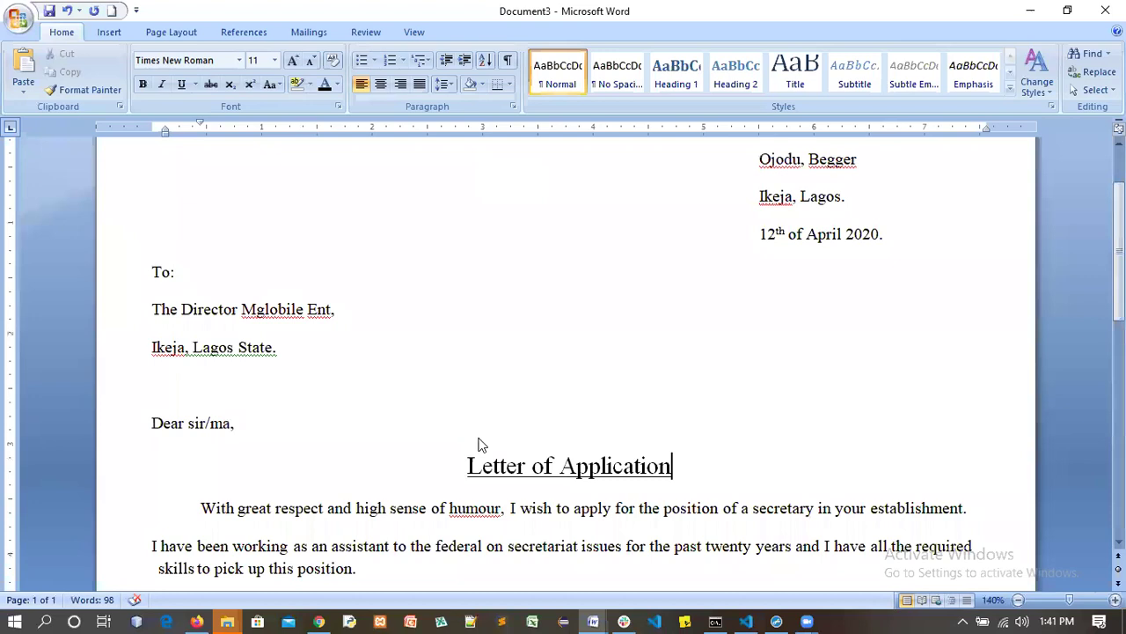
{"action": "triple_click", "coordinate": [645, 460]}
{"action": "left_click", "coordinate": [678, 462]}
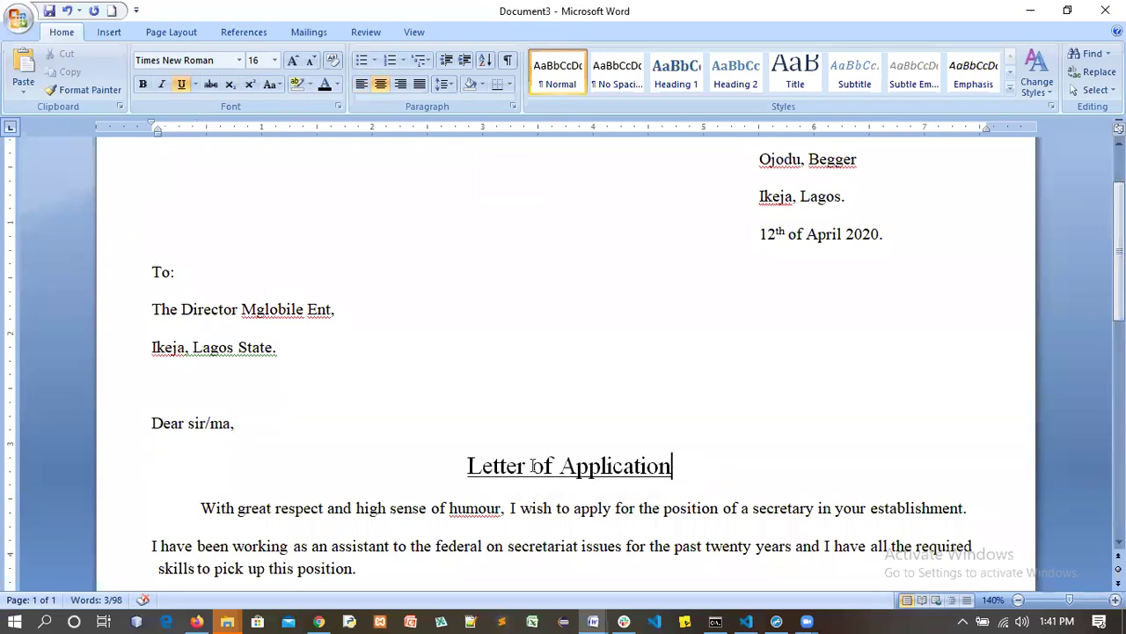
{"action": "key", "text": "ctrl+shift+Left"}
{"action": "key", "text": "ctrl+shift+Left"}
{"action": "key", "text": "ctrl+shift+Left"}
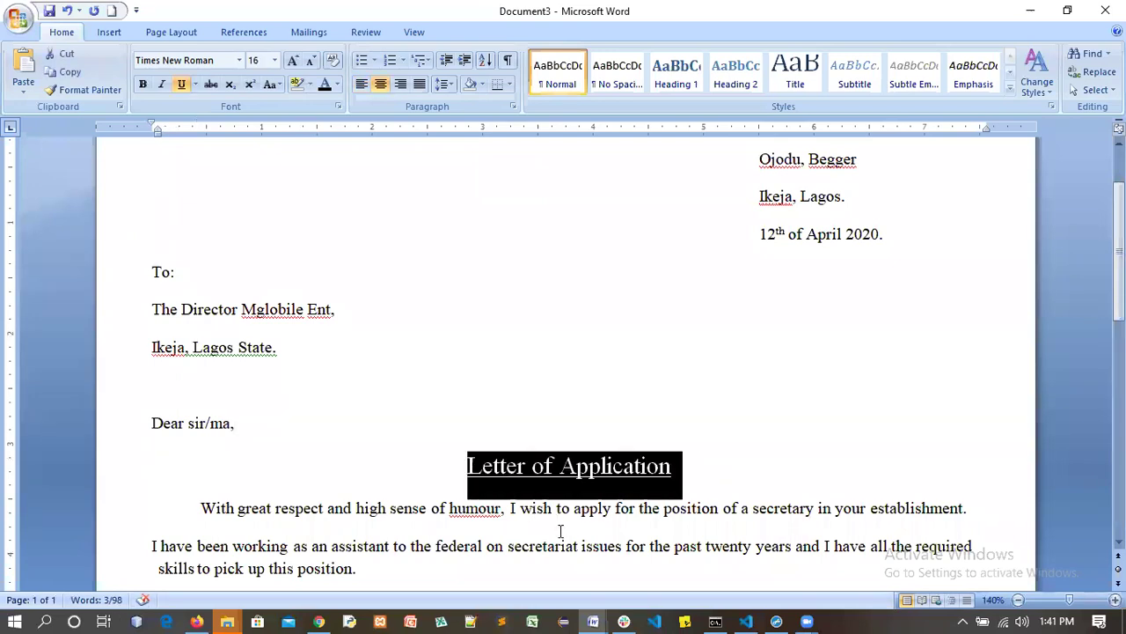
{"action": "left_click", "coordinate": [560, 530]}
Step: Indent the closing block from "Yours faithfully." through "Your name" to about the 6.25-inch ruler mark
{"action": "key", "text": "ctrl+End"}
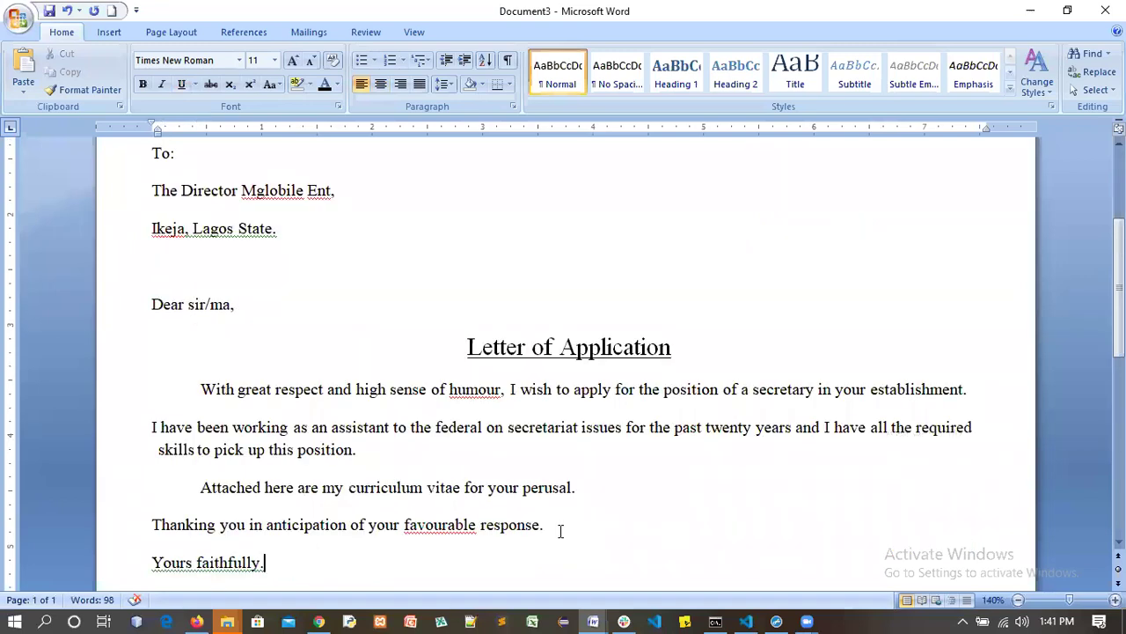
{"action": "key", "text": "ctrl+End"}
{"action": "key", "text": "Up"}
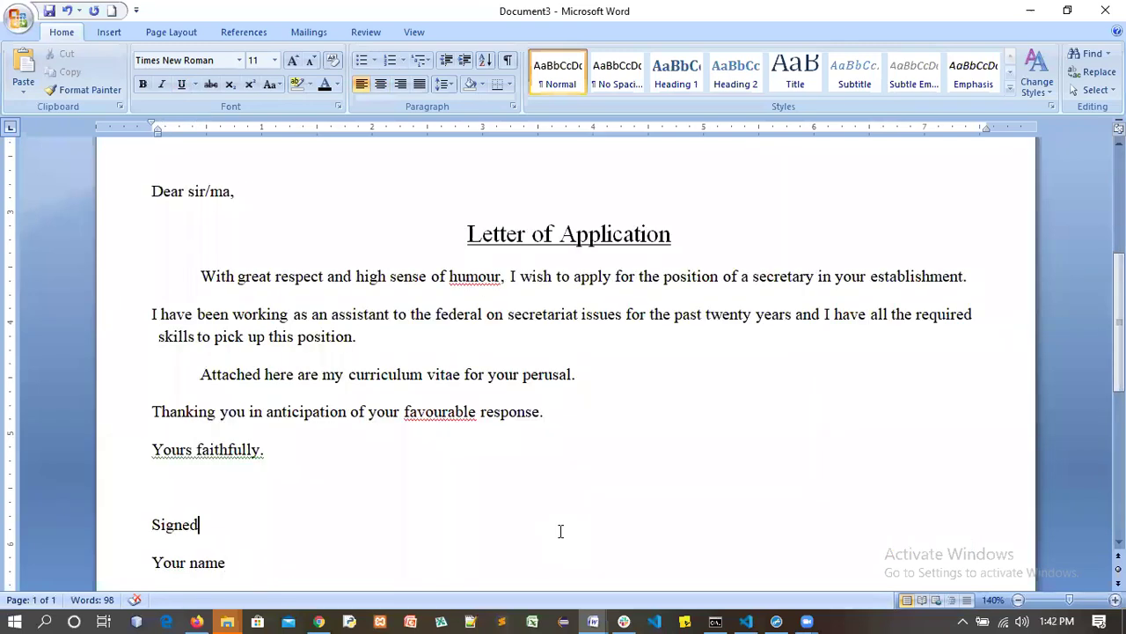
{"action": "left_click", "coordinate": [154, 450]}
{"action": "left_click", "coordinate": [216, 542], "text": "shift"}
{"action": "left_click_drag", "start_coordinate": [242, 483], "coordinate": [244, 569]}
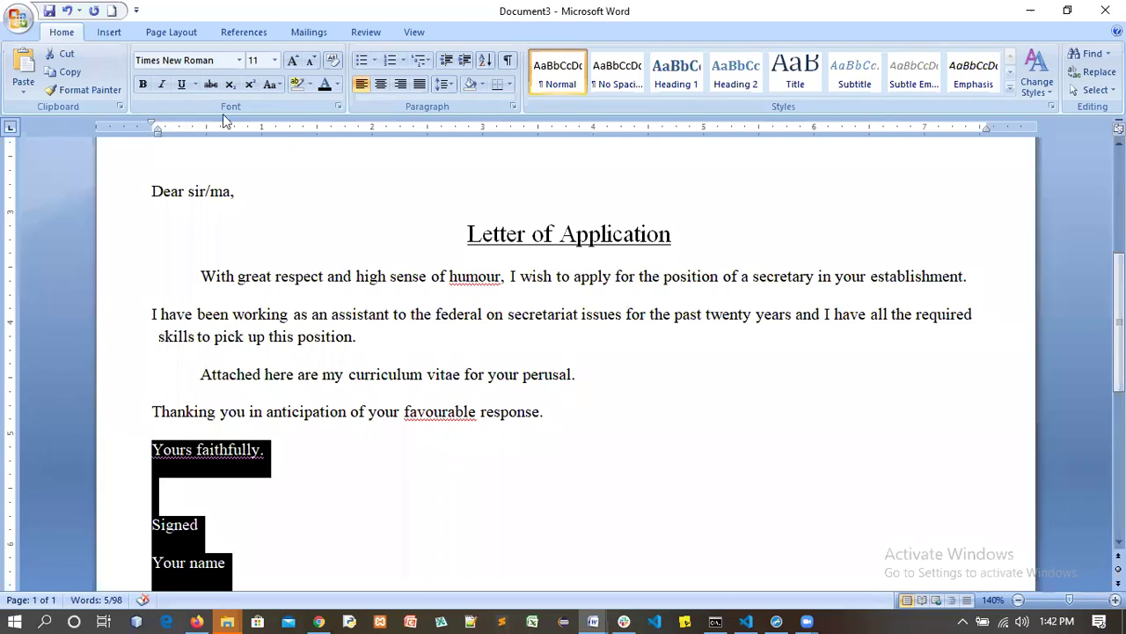
{"action": "mouse_move", "coordinate": [333, 122]}
{"action": "left_mouse_down"}
{"action": "mouse_move", "coordinate": [630, 87]}
{"action": "mouse_move", "coordinate": [801, 84]}
{"action": "mouse_move", "coordinate": [852, 91]}
{"action": "mouse_move", "coordinate": [866, 117]}
{"action": "mouse_move", "coordinate": [842, 129]}
{"action": "left_mouse_up"}
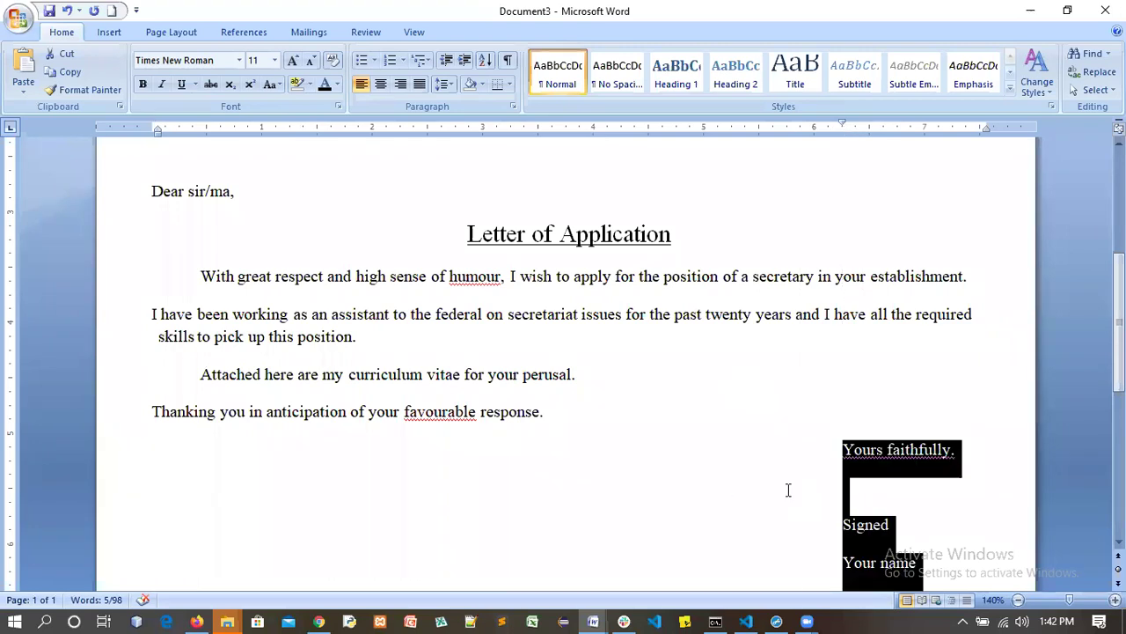
{"action": "left_click", "coordinate": [759, 519]}
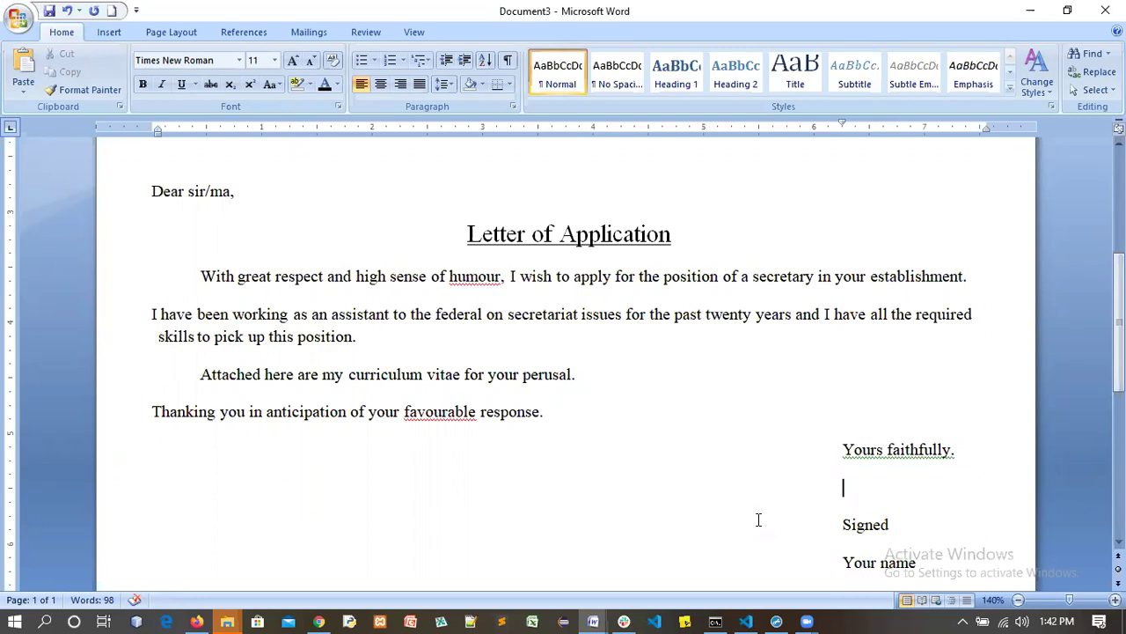
Step: Compare the ruler indents of the sender block and date line with the indent of the "Yours faithfully." line
{"action": "key", "text": "Up"}
{"action": "key", "text": "Up"}
{"action": "key", "text": "Up"}
{"action": "key", "text": "Up"}
{"action": "key", "text": "Up"}
{"action": "key", "text": "Up"}
{"action": "key", "text": "Up"}
{"action": "key", "text": "Up"}
{"action": "key", "text": "Up"}
{"action": "key", "text": "Up"}
{"action": "key", "text": "Up"}
{"action": "key", "text": "Up"}
{"action": "key", "text": "Up"}
{"action": "key", "text": "Up"}
{"action": "key", "text": "Up"}
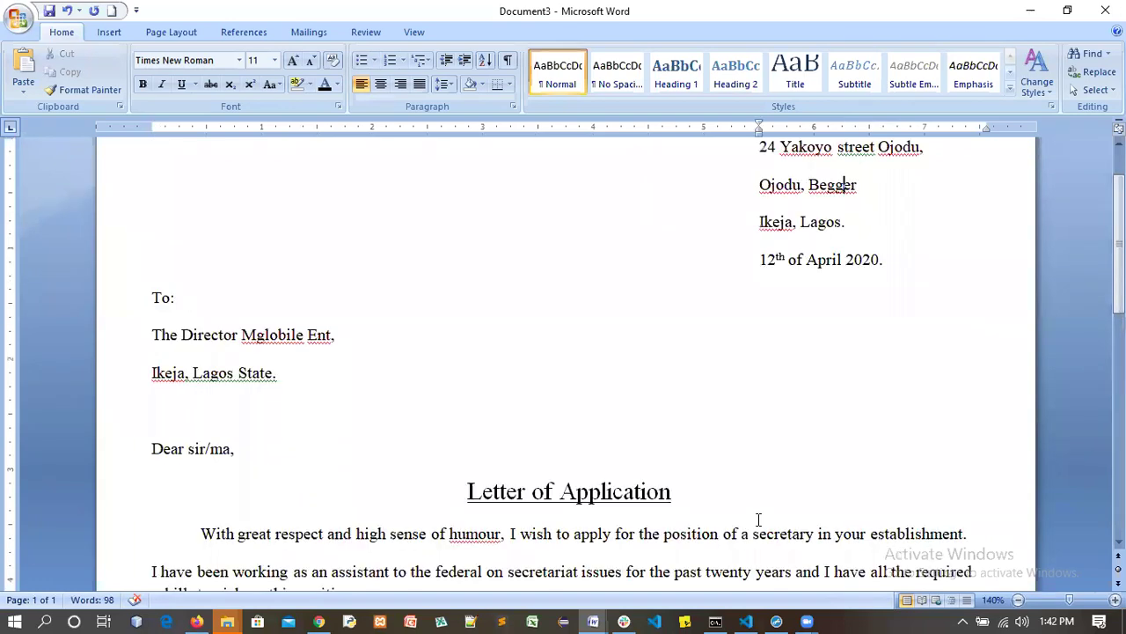
{"action": "key", "text": "Down"}
{"action": "key", "text": "Down"}
{"action": "key", "text": "Down"}
{"action": "key", "text": "Up"}
{"action": "scroll", "coordinate": [563, 352], "scroll_direction": "down", "scroll_amount": 2}
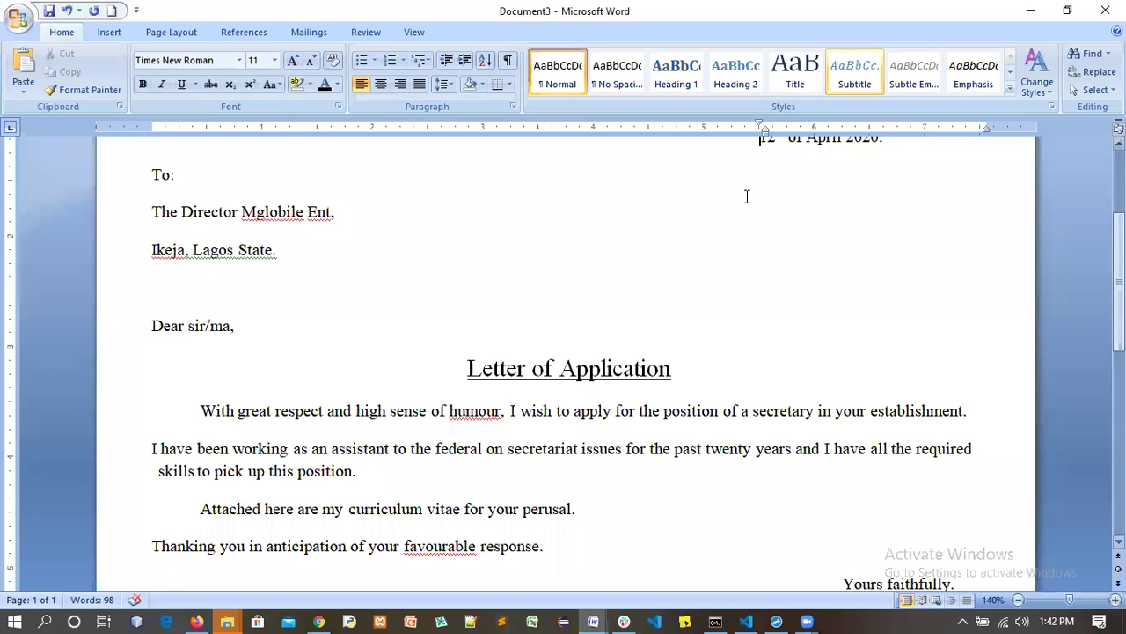
{"action": "left_click", "coordinate": [846, 580]}
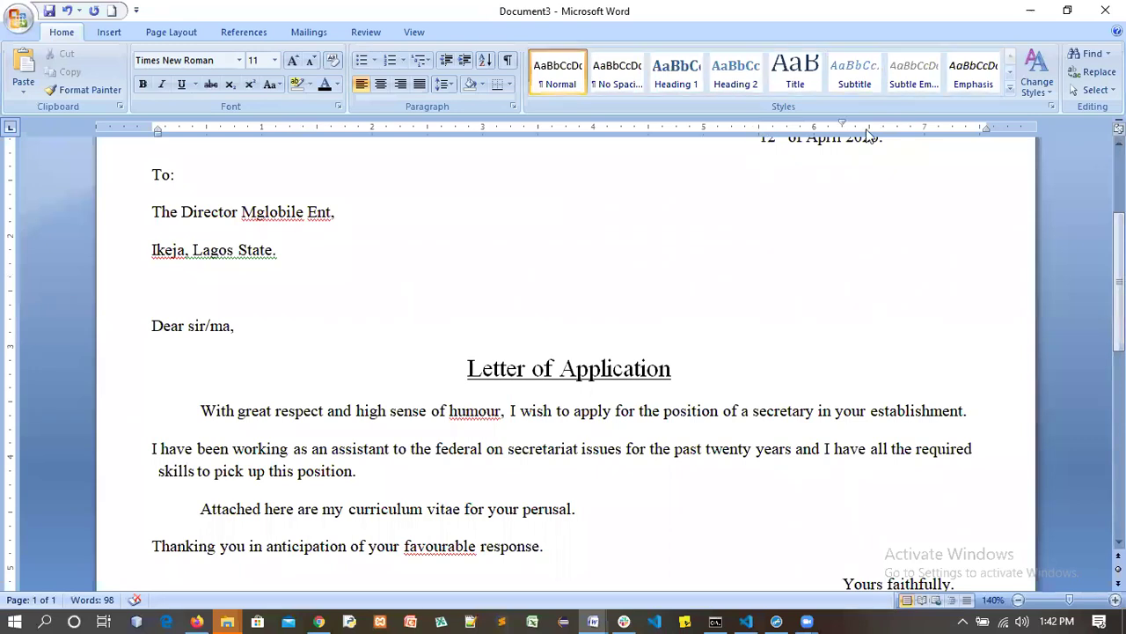
Step: Move the first-line indent of the "Yours faithfully." line to about the 5.5-inch ruler mark, near the date line's indent
{"action": "left_click_drag", "start_coordinate": [843, 128], "coordinate": [766, 142]}
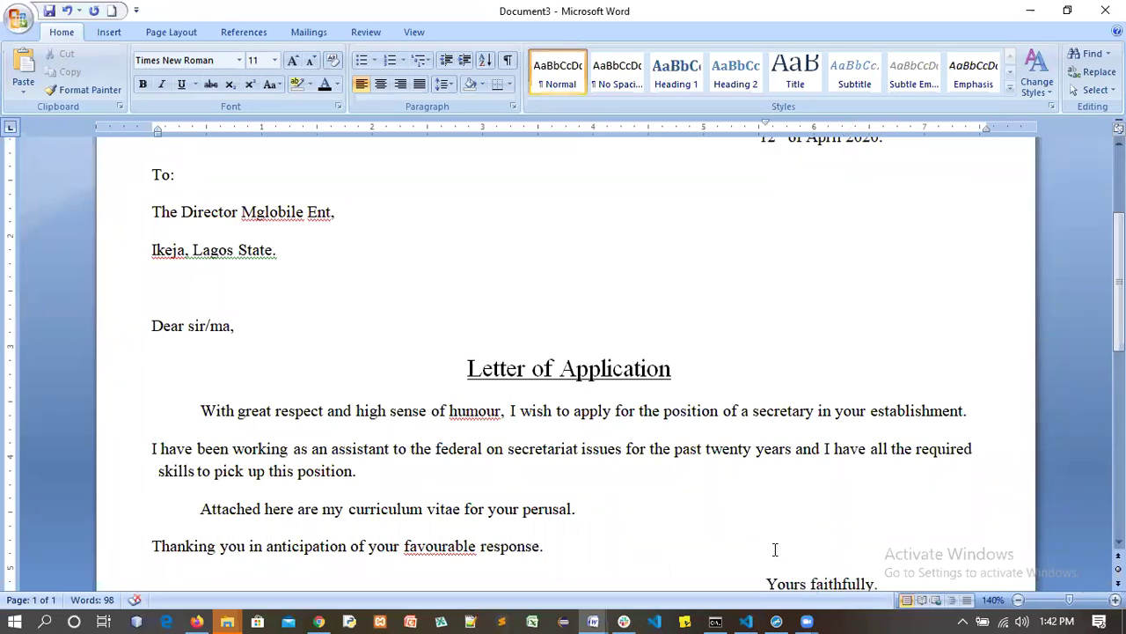
{"action": "scroll", "coordinate": [823, 508], "scroll_direction": "up", "scroll_amount": 3}
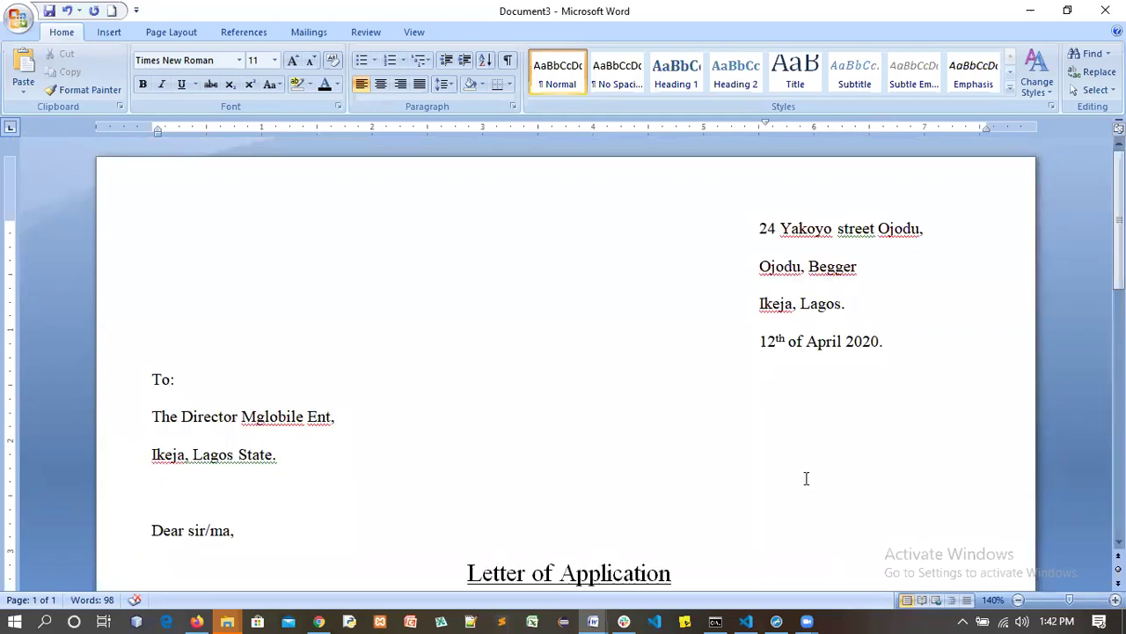
{"action": "key", "text": "Menu"}
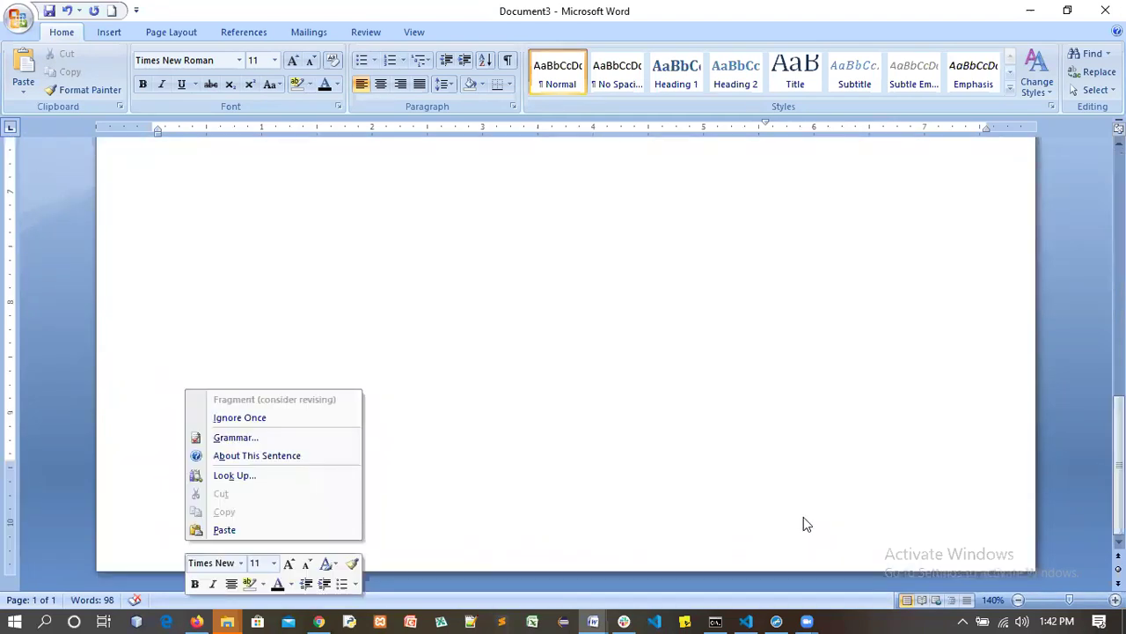
{"action": "scroll", "coordinate": [839, 549], "scroll_direction": "up", "scroll_amount": 1}
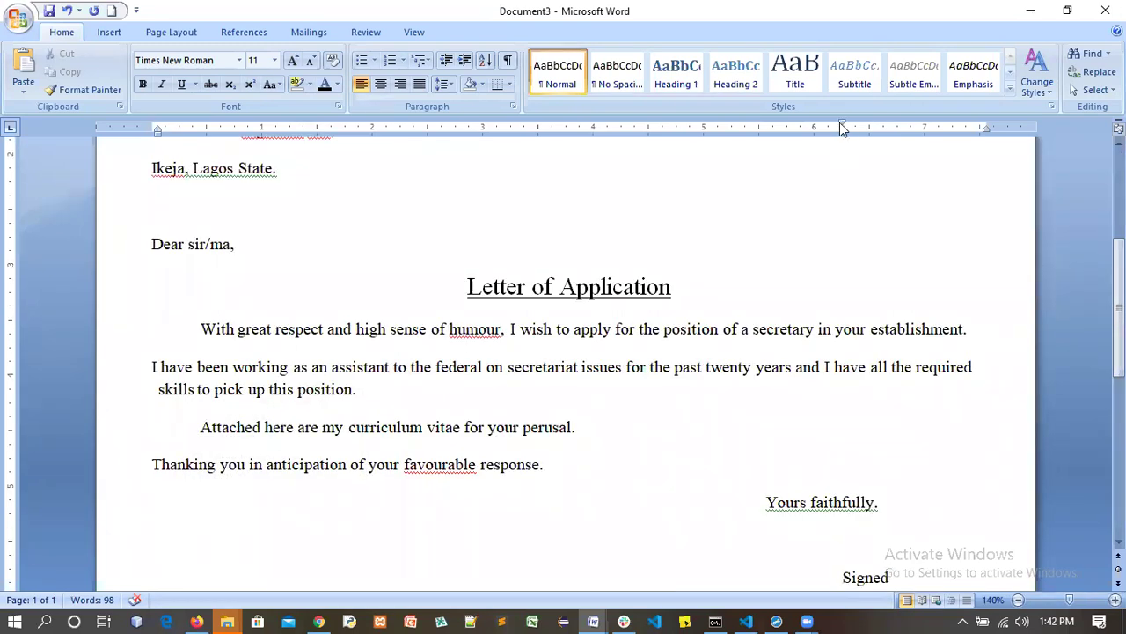
Step: Move the first-line indents of the "Signed" and "Your name" lines to about the 5.5-inch ruler mark, matching "Yours faithfully."
{"action": "left_click_drag", "start_coordinate": [841, 124], "coordinate": [765, 127]}
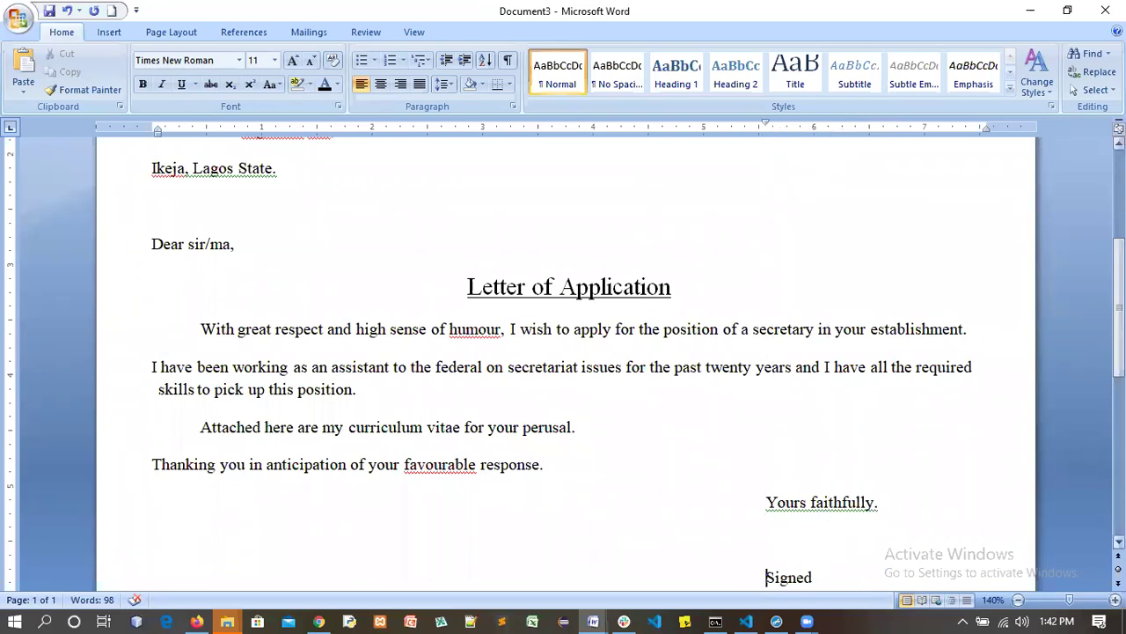
{"action": "scroll", "coordinate": [1070, 396], "scroll_direction": "down", "scroll_amount": 1}
{"action": "scroll", "coordinate": [818, 528], "scroll_direction": "down", "scroll_amount": 1}
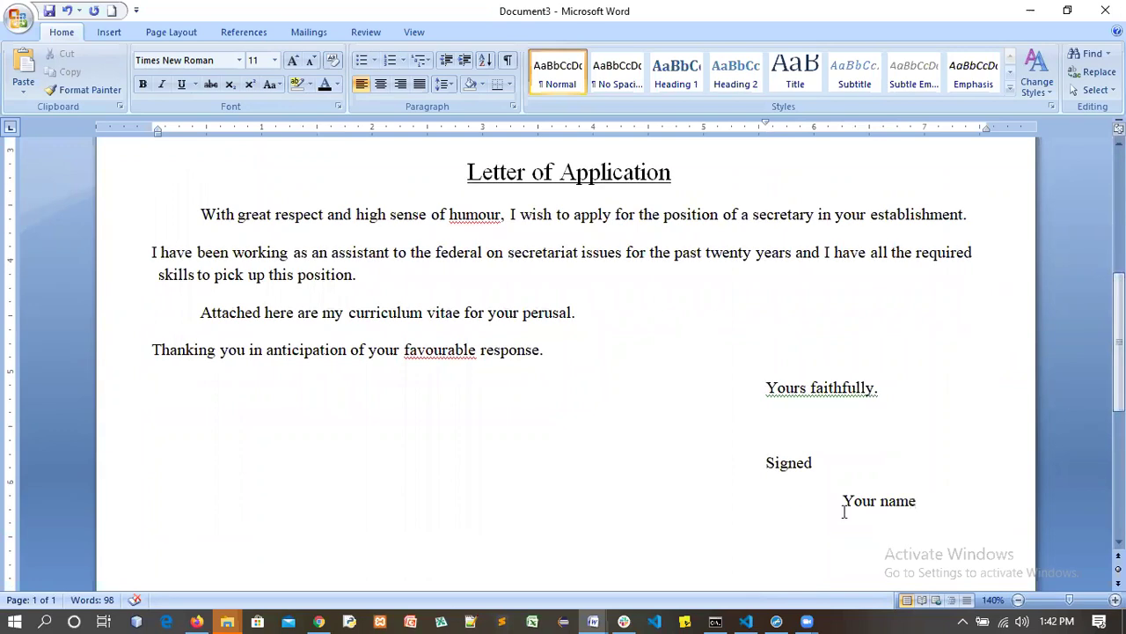
{"action": "left_click", "coordinate": [843, 502]}
{"action": "left_click_drag", "start_coordinate": [842, 122], "coordinate": [767, 127]}
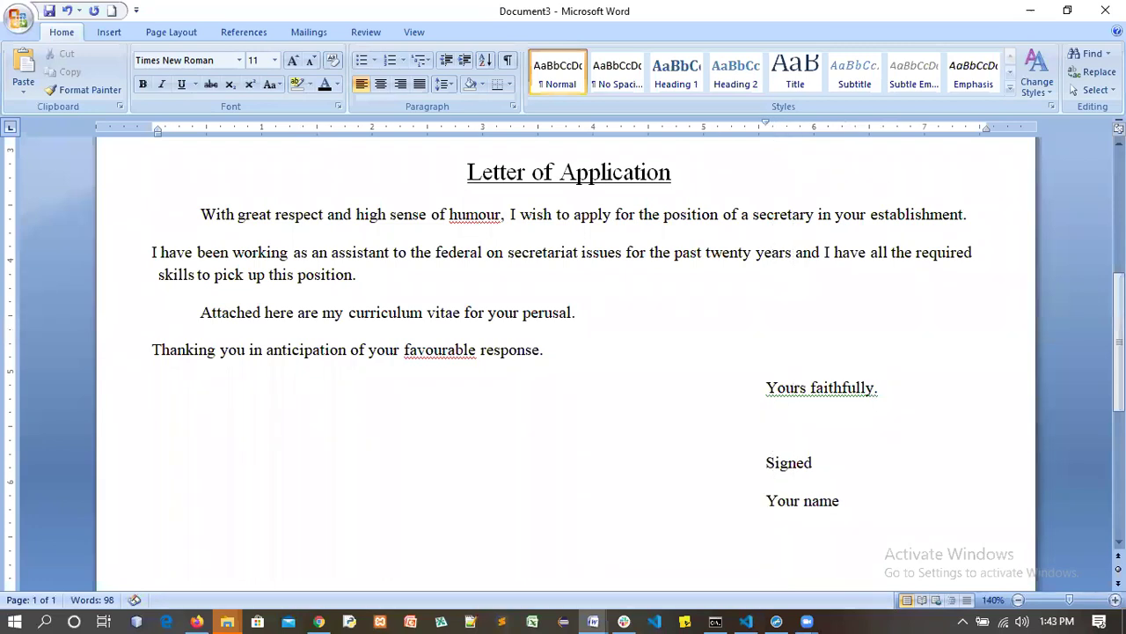
Step: Check the alignment of the closing block against the sender's address and date, including the heading between them
{"action": "scroll", "coordinate": [563, 352], "scroll_direction": "down", "scroll_amount": 5}
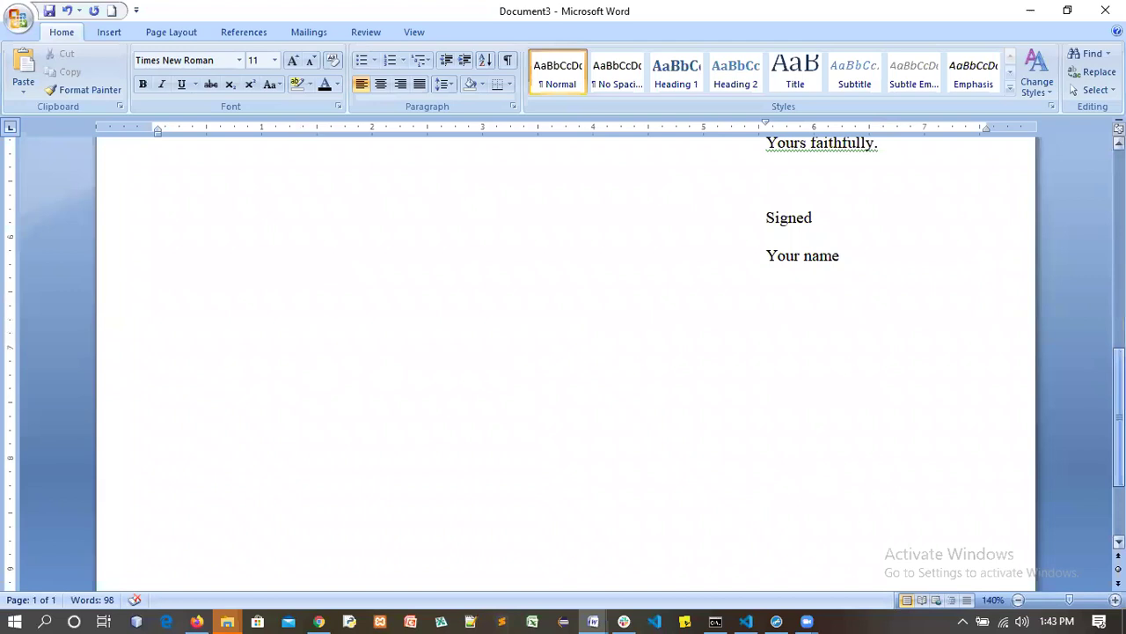
{"action": "scroll", "coordinate": [651, 390], "scroll_direction": "up", "scroll_amount": 15}
{"action": "scroll", "coordinate": [663, 422], "scroll_direction": "up", "scroll_amount": 3}
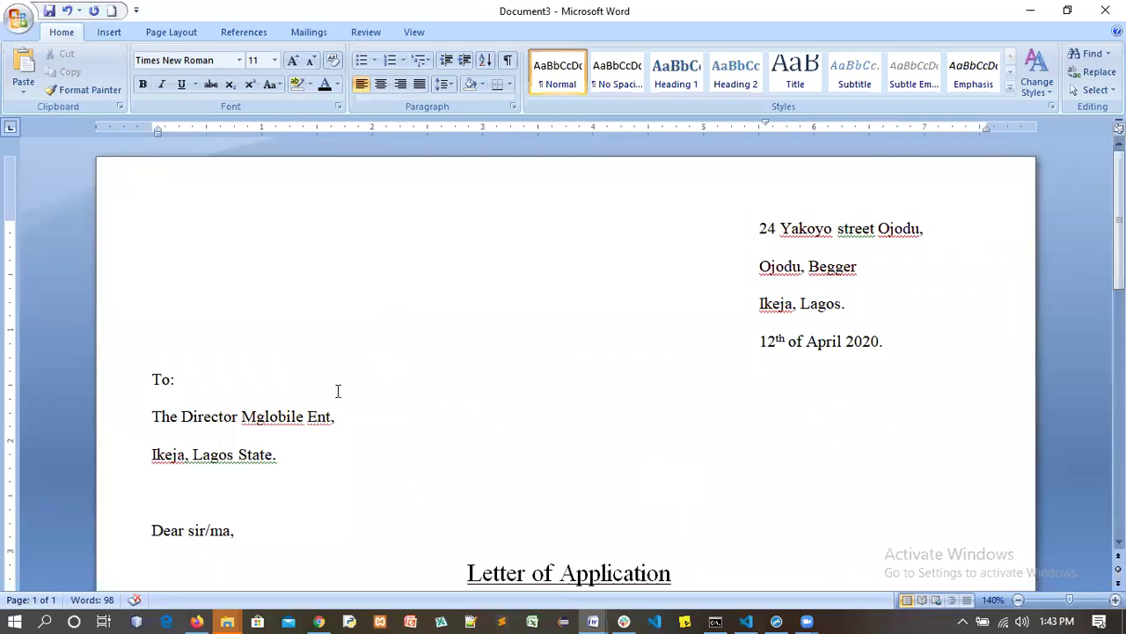
{"action": "left_click", "coordinate": [415, 468]}
{"action": "key", "text": "Down"}
{"action": "key", "text": "Down"}
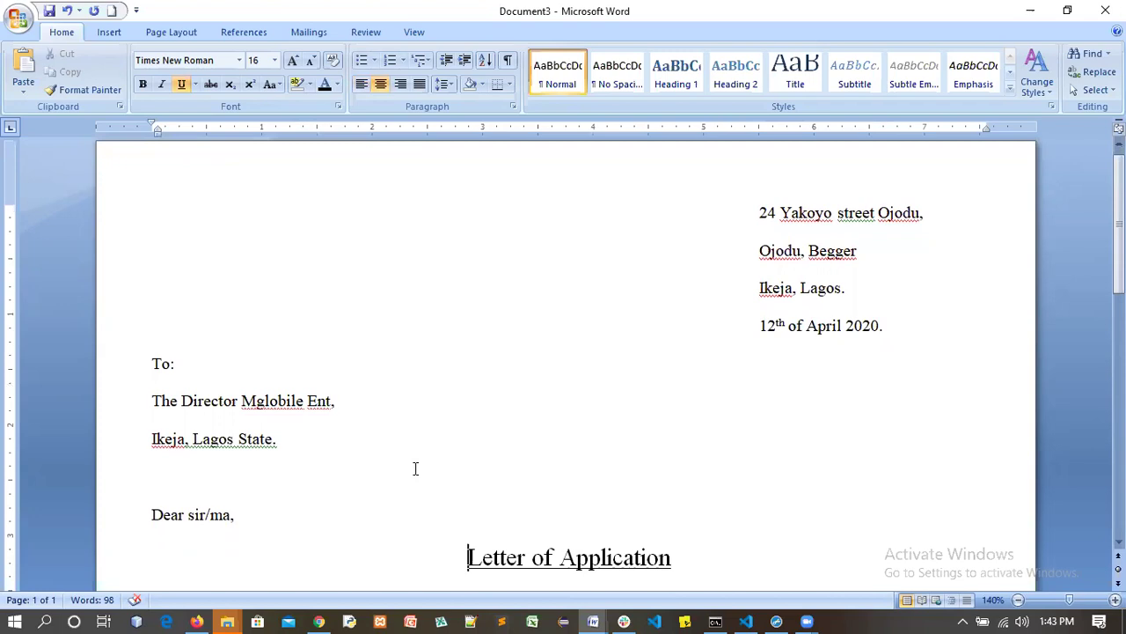
{"action": "key", "text": "ctrl+Home"}
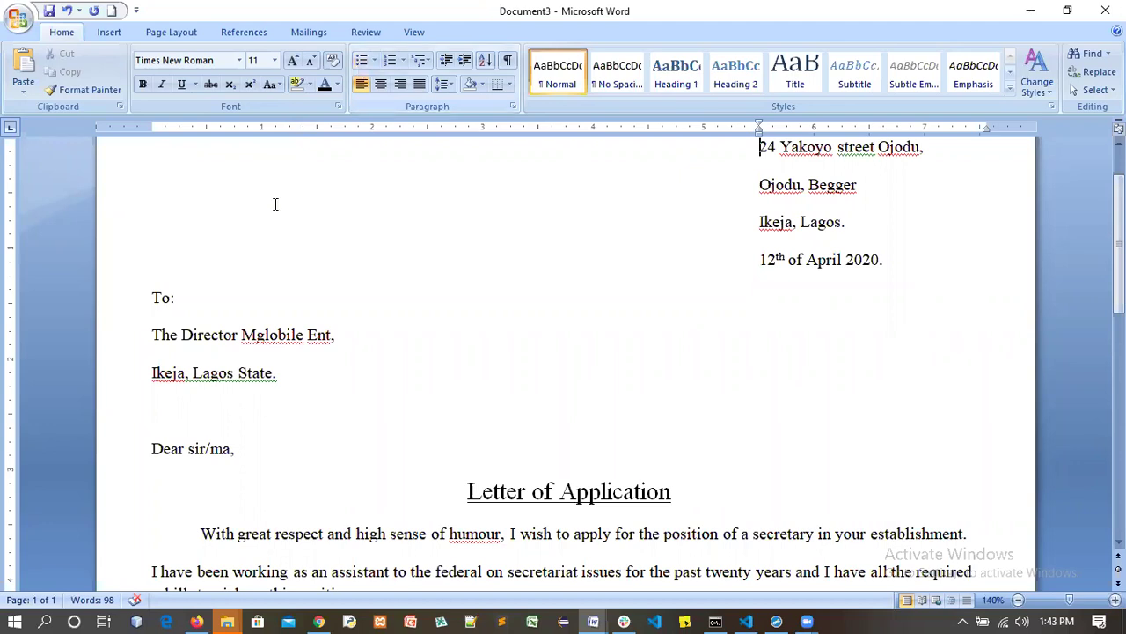
{"action": "left_click", "coordinate": [109, 32]}
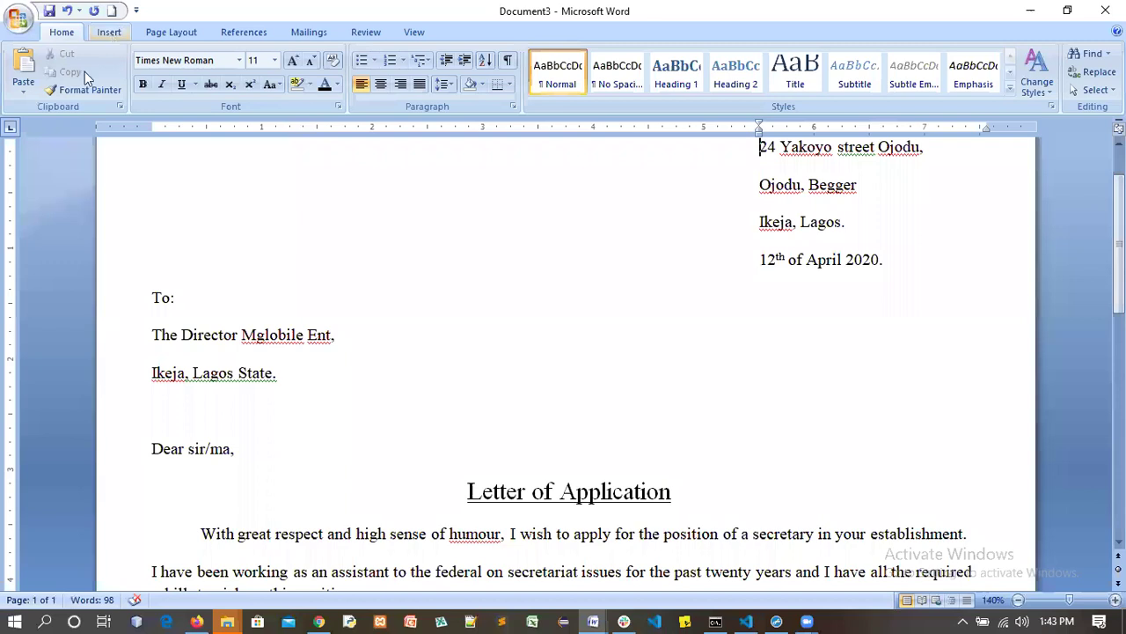
{"action": "left_click", "coordinate": [63, 32]}
{"action": "key", "text": "alt+n"}
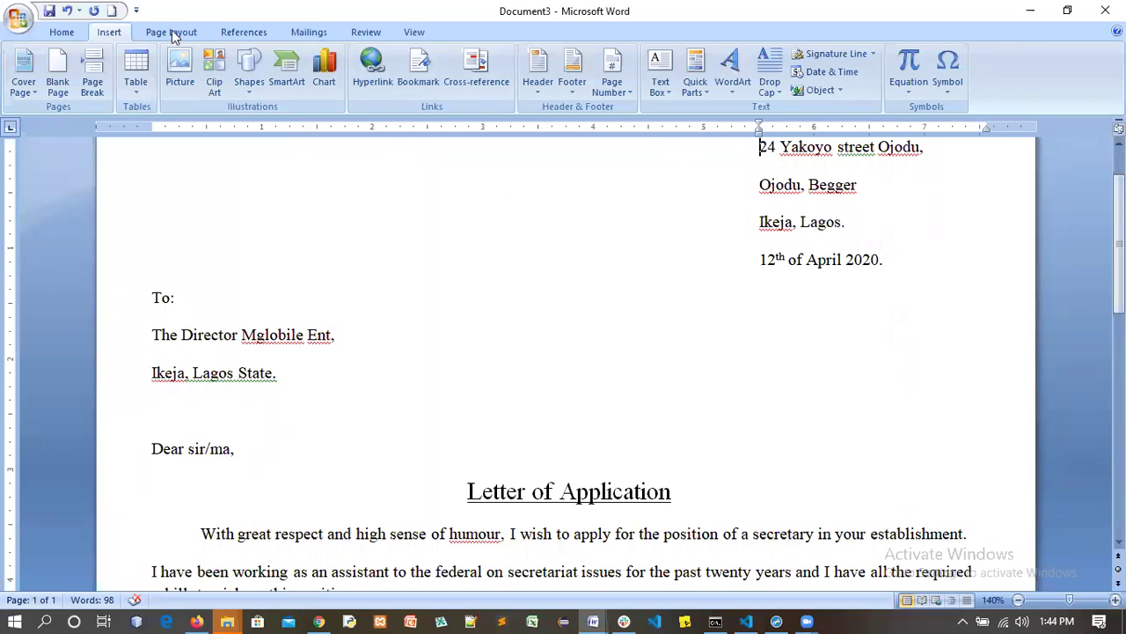
{"action": "left_click", "coordinate": [62, 34]}
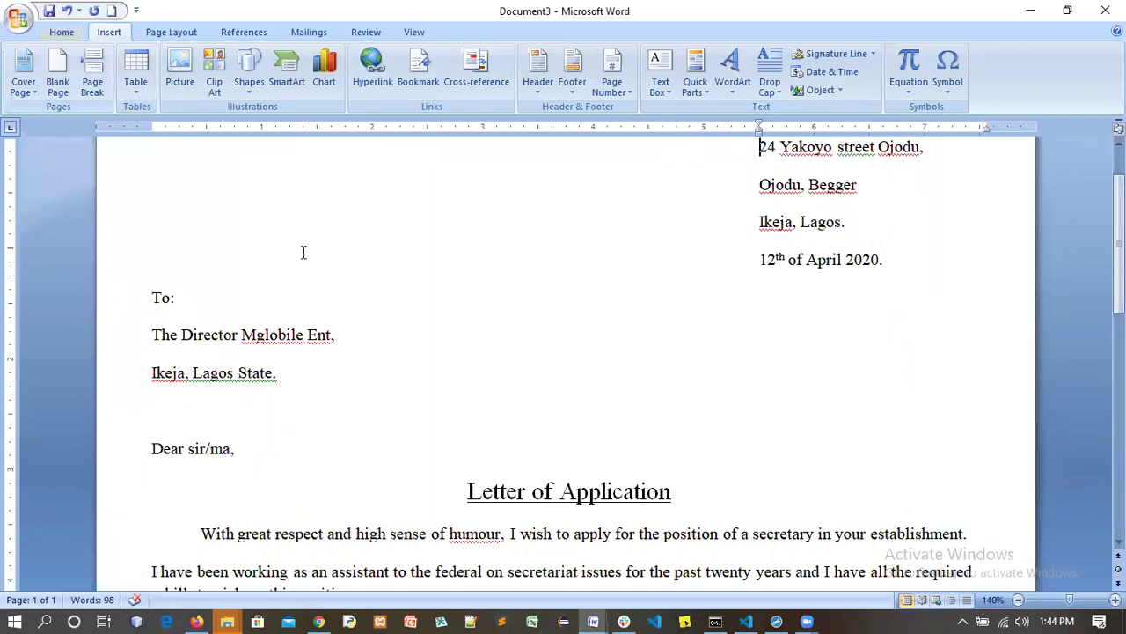
Step: Review the letter from the recipient's address through the body paragraphs to the "Your name" line
{"action": "left_click", "coordinate": [532, 364]}
{"action": "key", "text": "Down"}
{"action": "key", "text": "Down"}
{"action": "key", "text": "Down"}
{"action": "key", "text": "Down"}
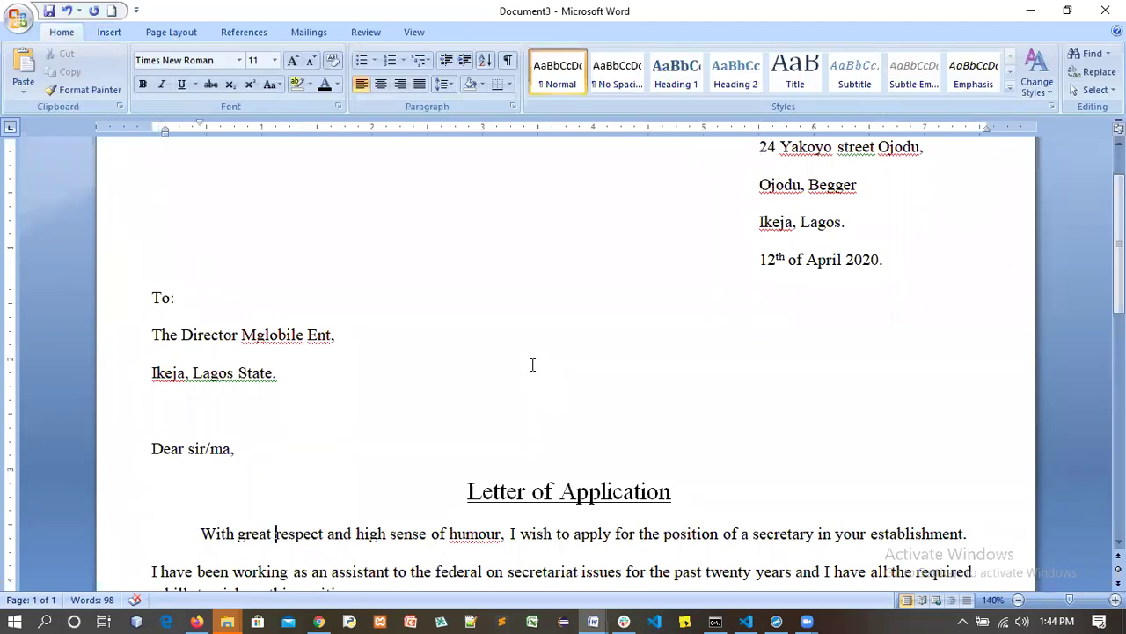
{"action": "key", "text": "Down"}
{"action": "key", "text": "Down"}
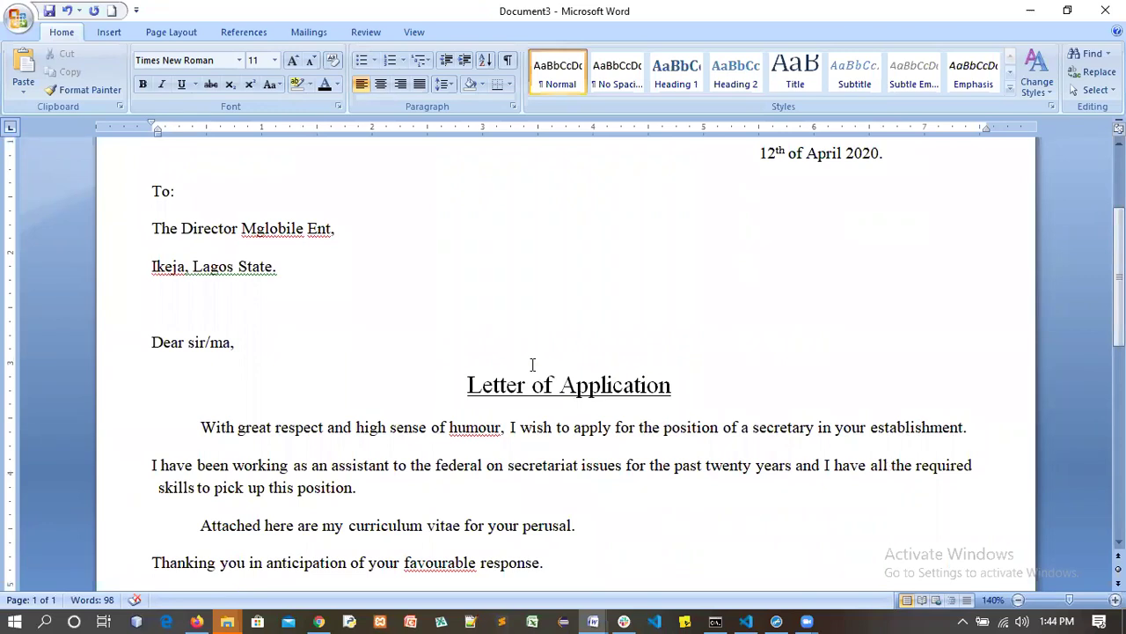
{"action": "key", "text": "Down"}
{"action": "key", "text": "Down"}
{"action": "key", "text": "Down"}
{"action": "key", "text": "Down"}
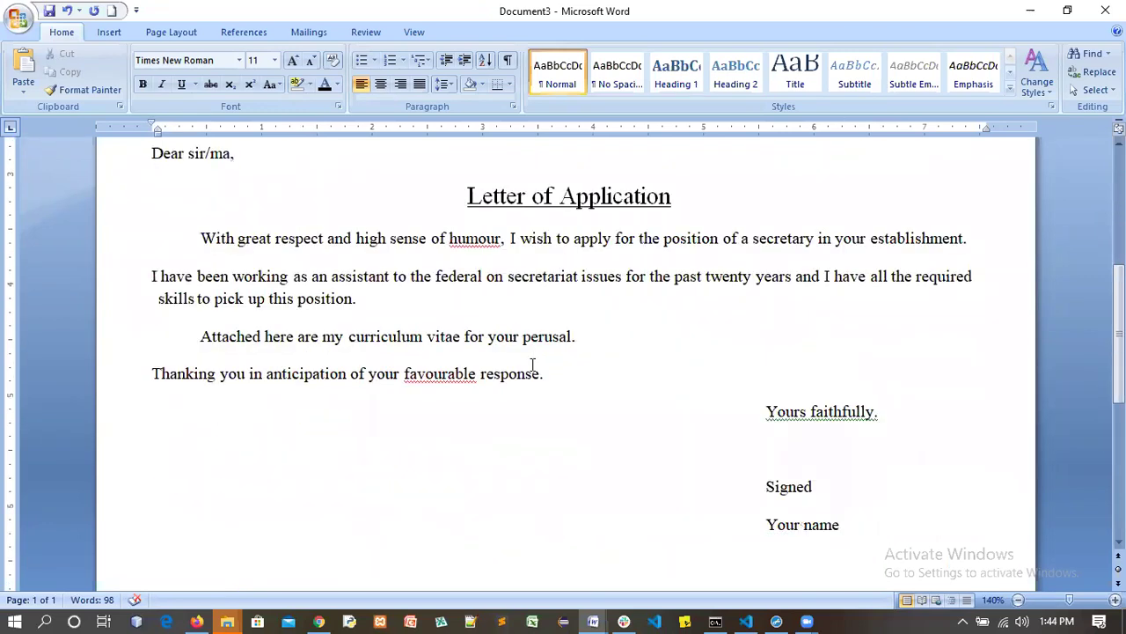
{"action": "key", "text": "Down"}
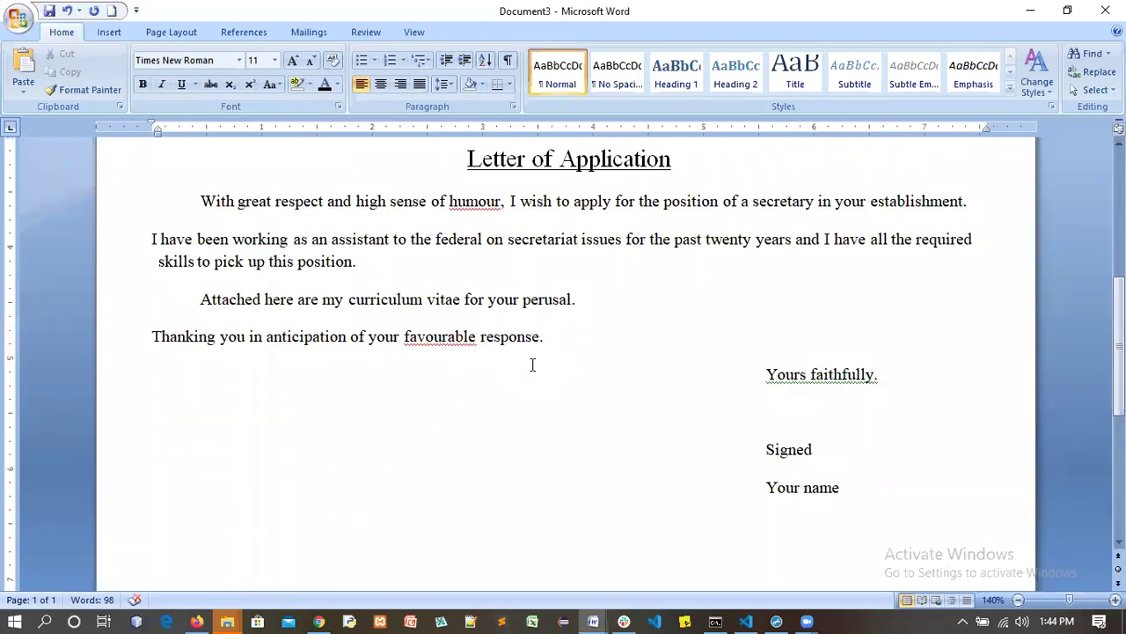
Step: Reread the whole letter line by line from the sender's address to the end of the closing block
{"action": "key", "text": "shift+F5"}
{"action": "key", "text": "ctrl+Home"}
{"action": "key", "text": "Down"}
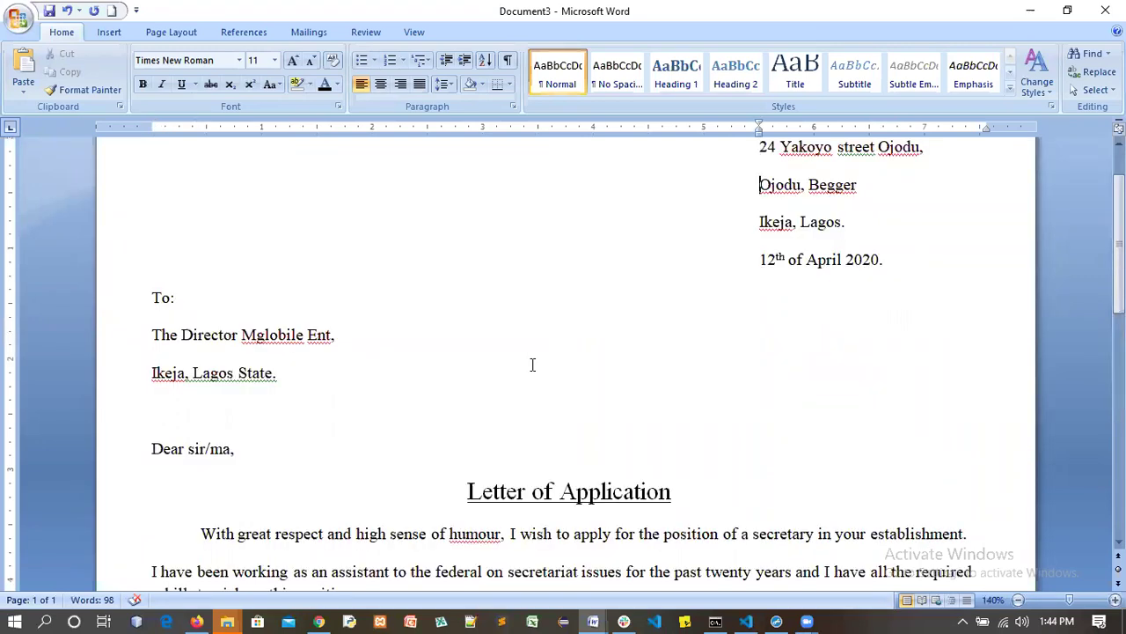
{"action": "key", "text": "Down"}
{"action": "key", "text": "Down"}
{"action": "key", "text": "Down"}
{"action": "key", "text": "Down"}
{"action": "key", "text": "Down"}
{"action": "key", "text": "Down"}
{"action": "key", "text": "Down"}
{"action": "key", "text": "Down"}
{"action": "key", "text": "Down"}
{"action": "key", "text": "Down"}
{"action": "key", "text": "Down"}
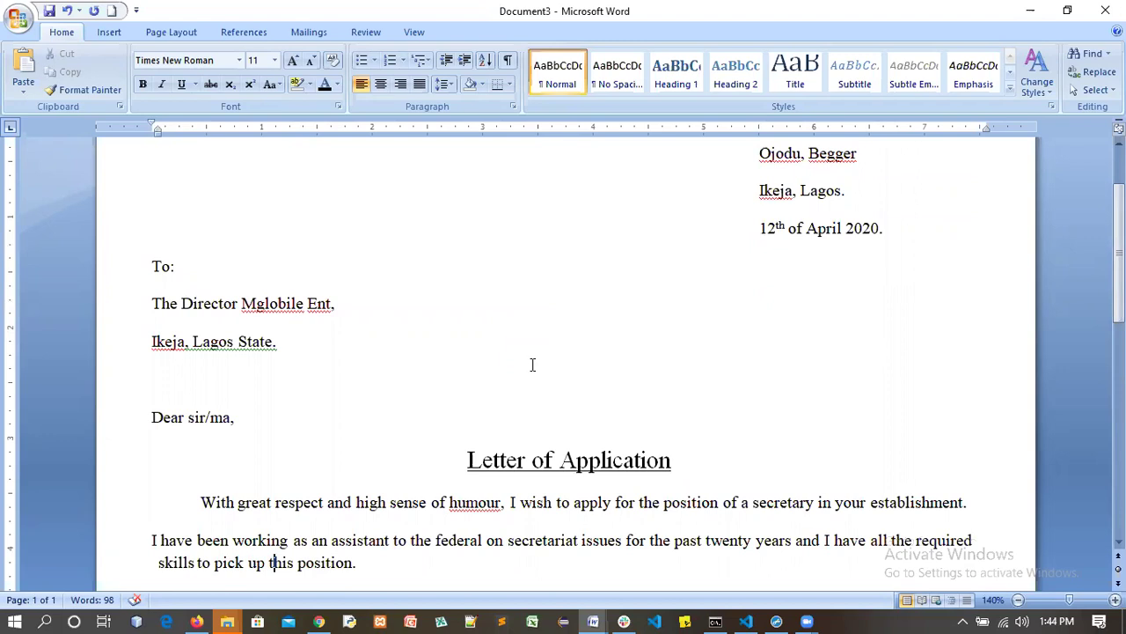
{"action": "key", "text": "Down"}
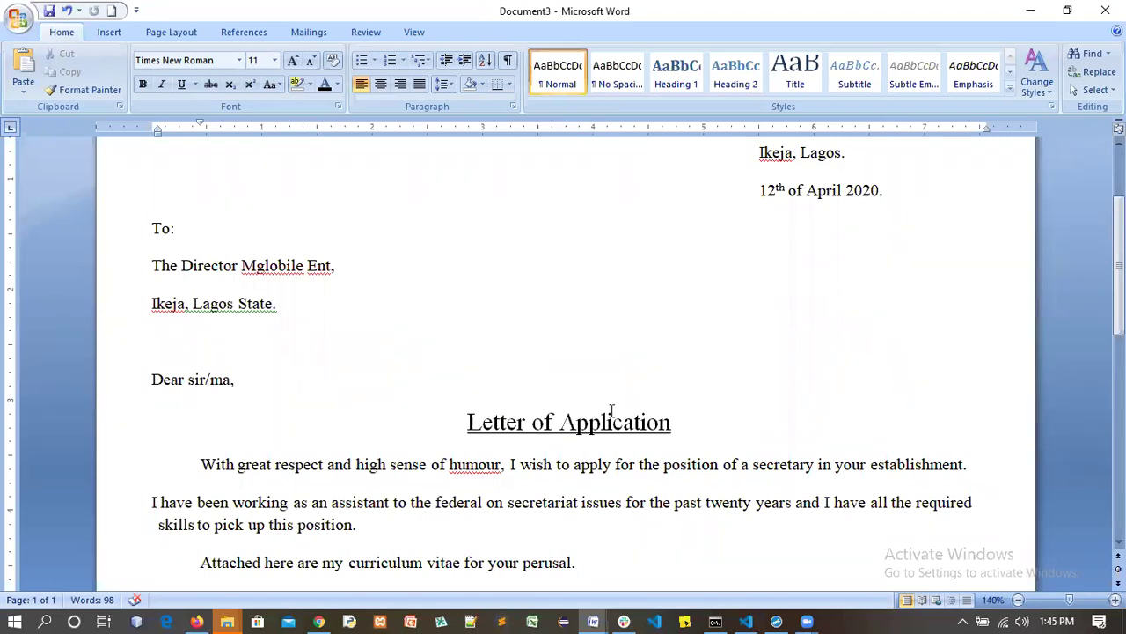
{"action": "left_click", "coordinate": [686, 432]}
{"action": "key", "text": "Down"}
{"action": "key", "text": "Down"}
{"action": "key", "text": "Down"}
{"action": "key", "text": "Down"}
{"action": "key", "text": "Down"}
{"action": "key", "text": "Down"}
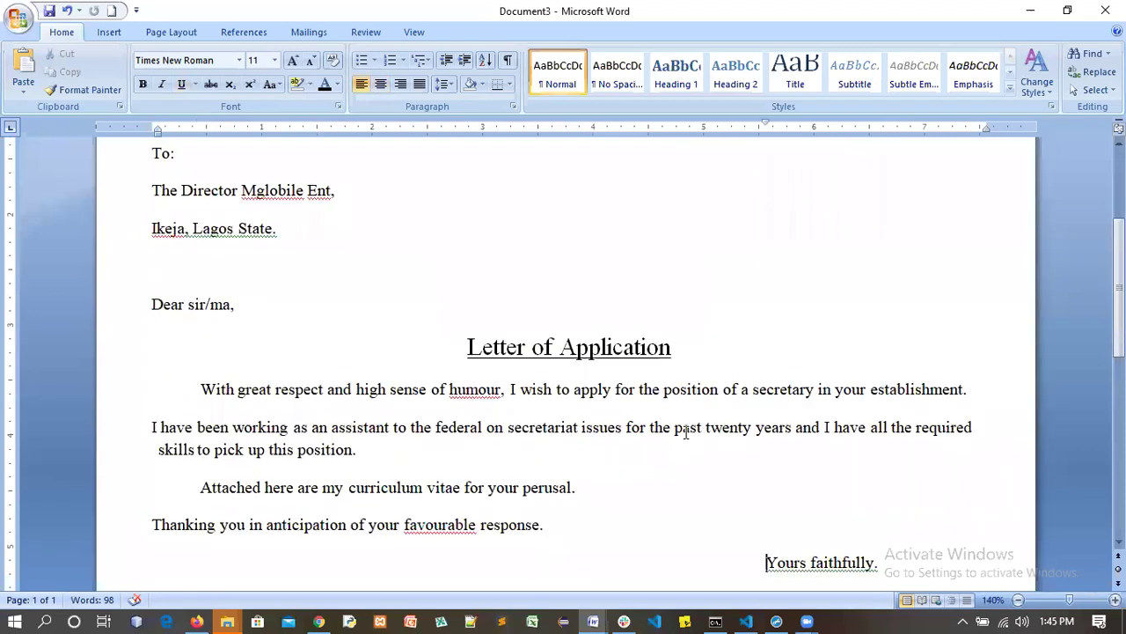
{"action": "key", "text": "Down"}
{"action": "key", "text": "Down"}
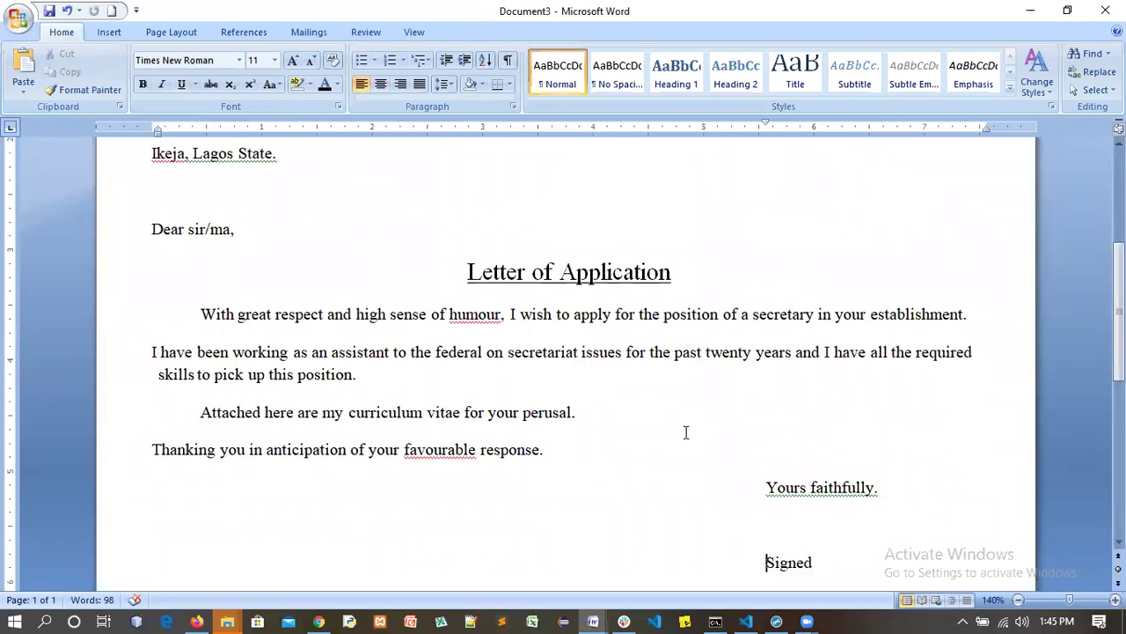
{"action": "key", "text": "Down"}
{"action": "key", "text": "Down"}
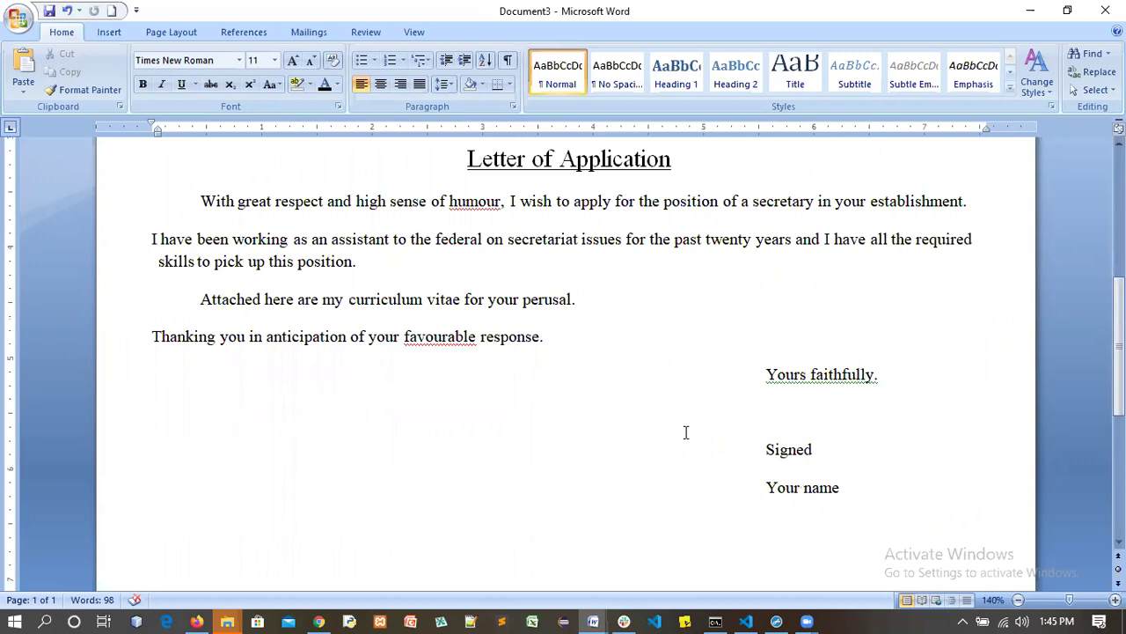
Step: Compare the indent of the date line with the position of the "Yours faithfully." closing block
{"action": "key", "text": "Up"}
{"action": "key", "text": "Up"}
{"action": "key", "text": "Up"}
{"action": "key", "text": "ctrl+z"}
{"action": "scroll", "coordinate": [747, 404], "scroll_direction": "up", "scroll_amount": 5}
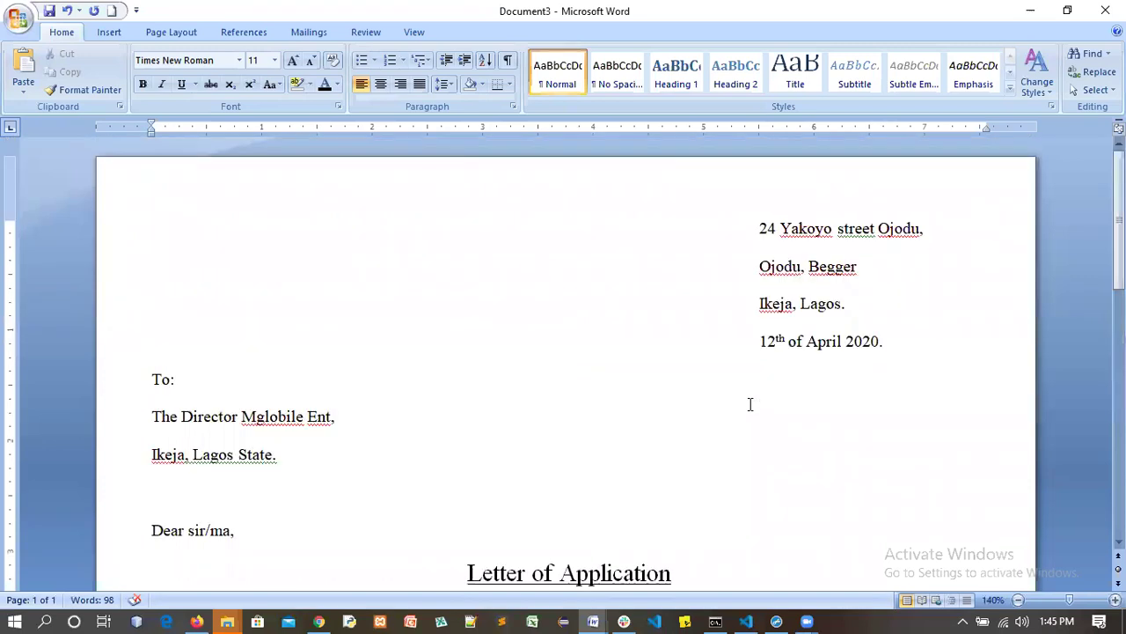
{"action": "left_click", "coordinate": [752, 351]}
{"action": "scroll", "coordinate": [732, 389], "scroll_direction": "down", "scroll_amount": 1}
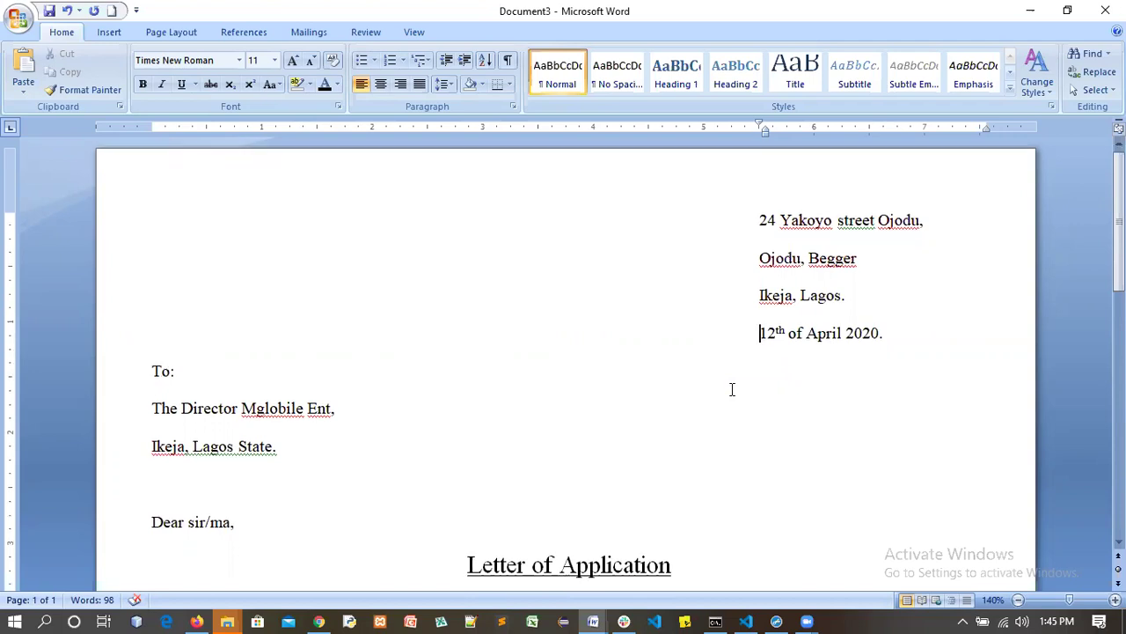
{"action": "scroll", "coordinate": [732, 388], "scroll_direction": "down", "scroll_amount": 5}
{"action": "scroll", "coordinate": [732, 390], "scroll_direction": "up", "scroll_amount": 1}
{"action": "left_click", "coordinate": [732, 391]}
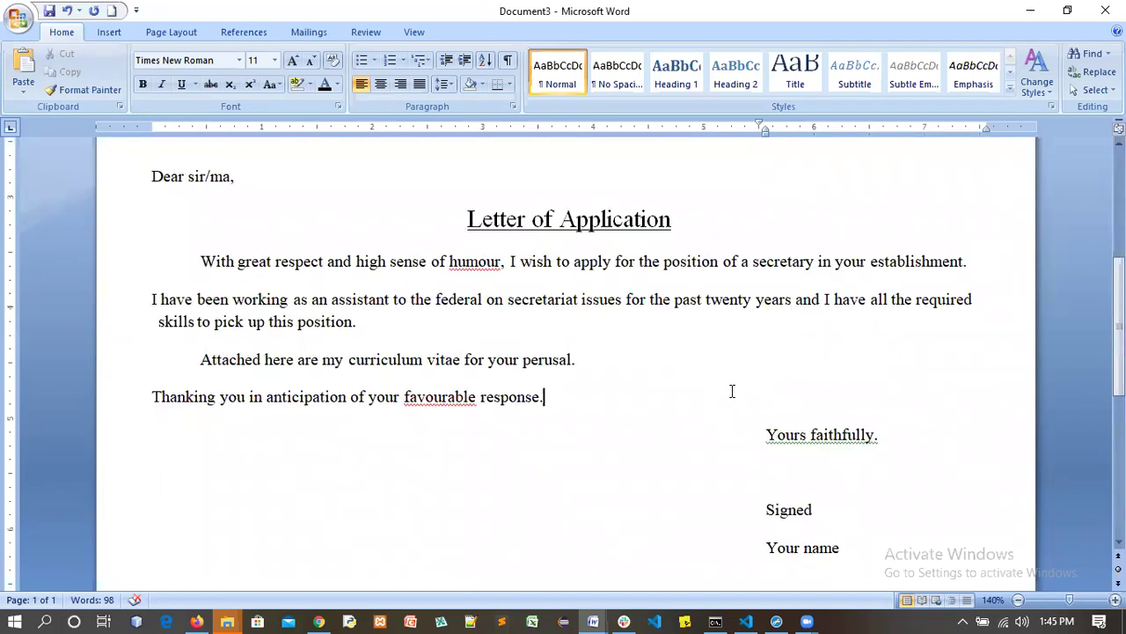
Step: Examine each section of the letter, going back up to the sender's address and down to the blank line below the signature
{"action": "key", "text": "Up"}
{"action": "key", "text": "Up"}
{"action": "key", "text": "Up"}
{"action": "key", "text": "Up"}
{"action": "key", "text": "Up"}
{"action": "key", "text": "Up"}
{"action": "key", "text": "Up"}
{"action": "key", "text": "Up"}
{"action": "key", "text": "Up"}
{"action": "key", "text": "Up"}
{"action": "key", "text": "Up"}
{"action": "key", "text": "Up"}
{"action": "key", "text": "Up"}
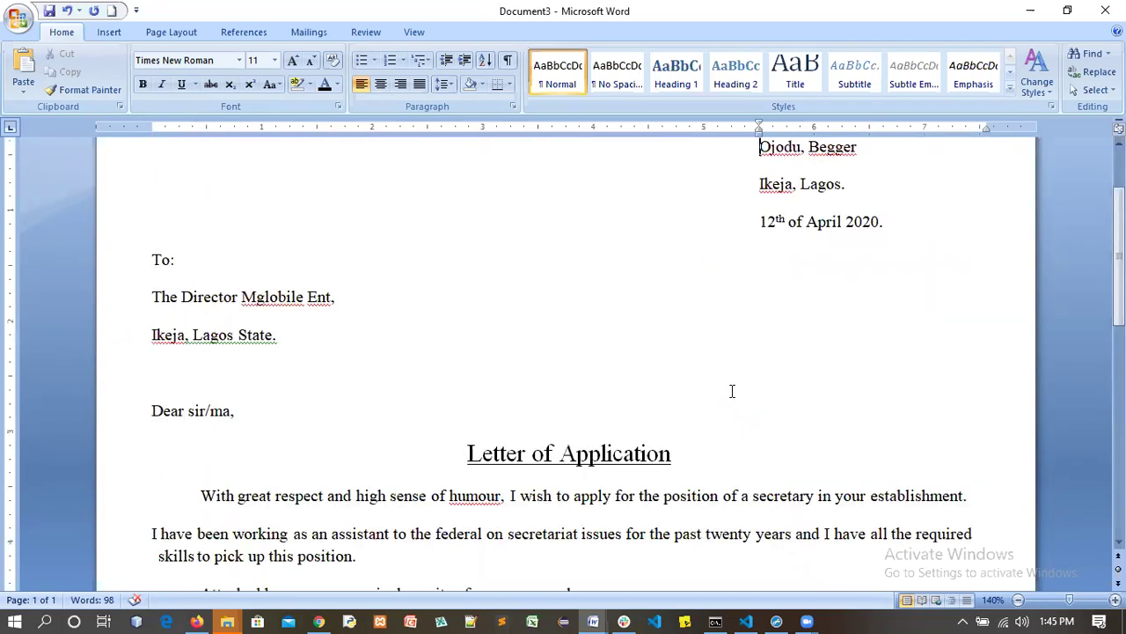
{"action": "key", "text": "Up"}
{"action": "key", "text": "Down"}
{"action": "key", "text": "Down"}
{"action": "key", "text": "Down"}
{"action": "key", "text": "Down"}
{"action": "key", "text": "Down"}
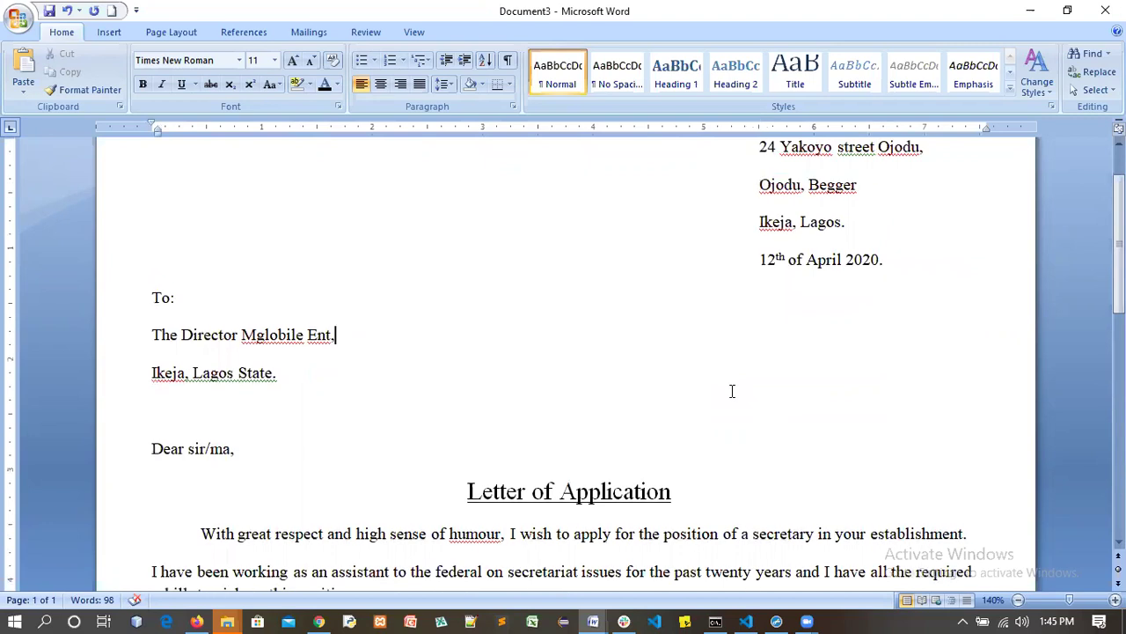
{"action": "key", "text": "Down"}
{"action": "key", "text": "Down"}
{"action": "key", "text": "Down"}
{"action": "key", "text": "Down"}
{"action": "key", "text": "Down"}
{"action": "key", "text": "Down"}
{"action": "key", "text": "Down"}
{"action": "key", "text": "Down"}
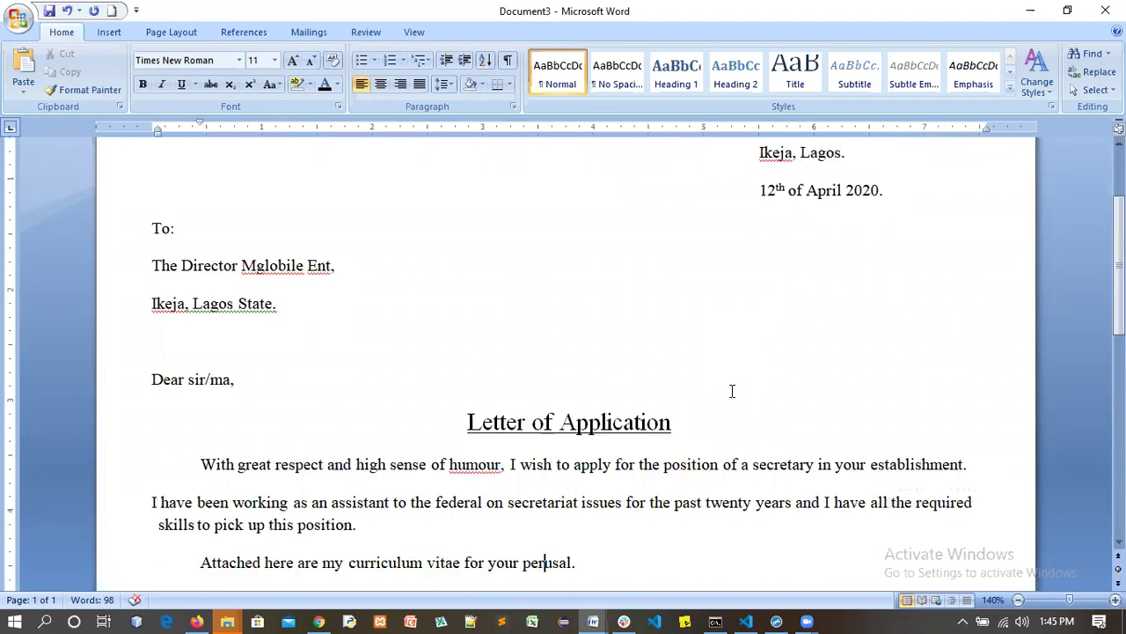
{"action": "key", "text": "Down"}
{"action": "key", "text": "Down"}
{"action": "key", "text": "Down"}
{"action": "key", "text": "Down"}
{"action": "key", "text": "Down"}
{"action": "key", "text": "Down"}
{"action": "scroll", "coordinate": [732, 391], "scroll_direction": "down", "scroll_amount": 1}
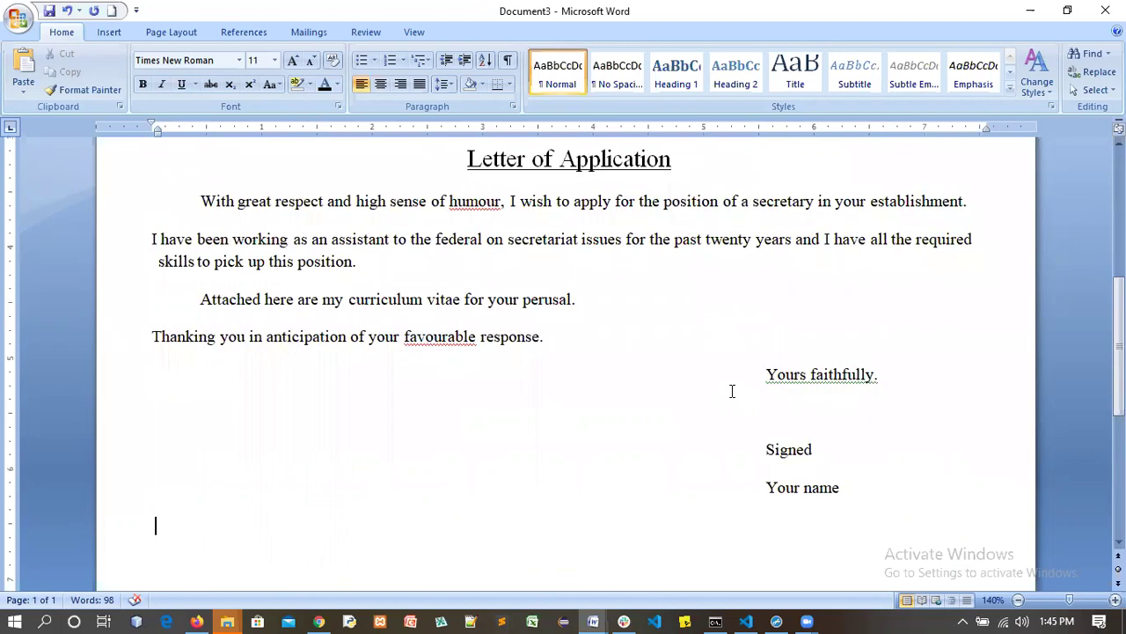
{"action": "key", "text": "ctrl+Home"}
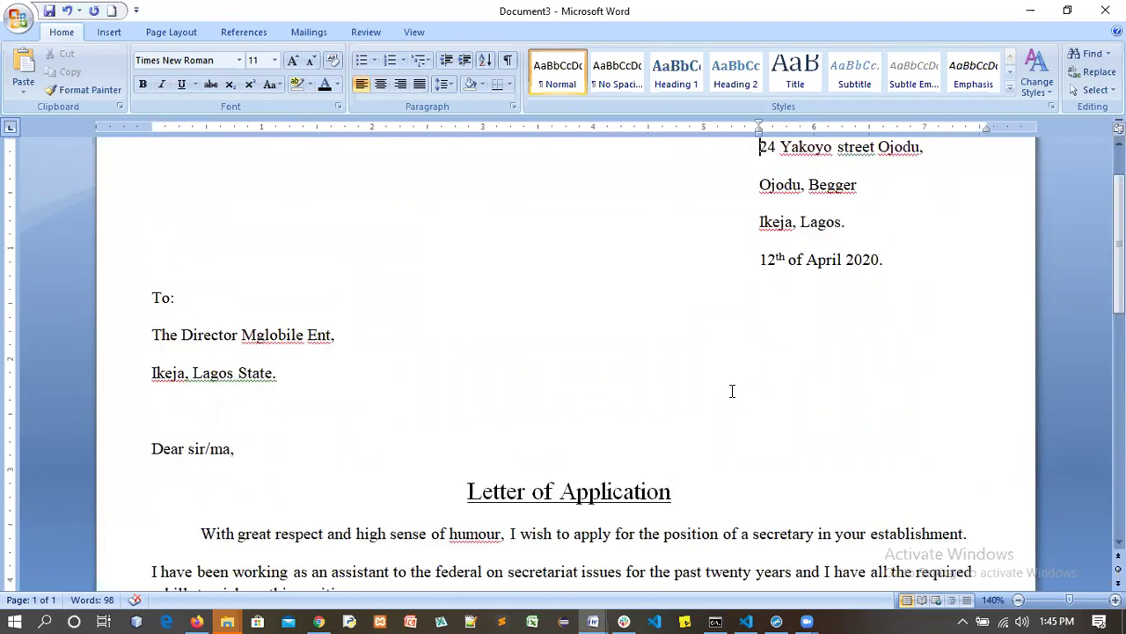
{"action": "key", "text": "Down"}
{"action": "key", "text": "Down"}
{"action": "left_click", "coordinate": [728, 353]}
{"action": "key", "text": "Down"}
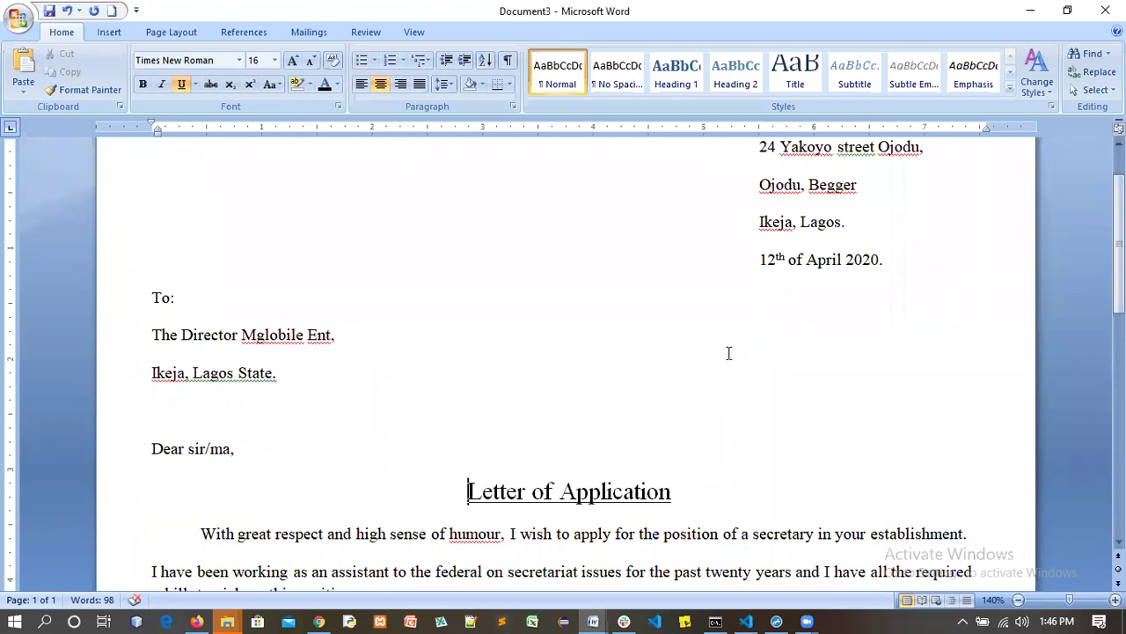
{"action": "key", "text": "Up"}
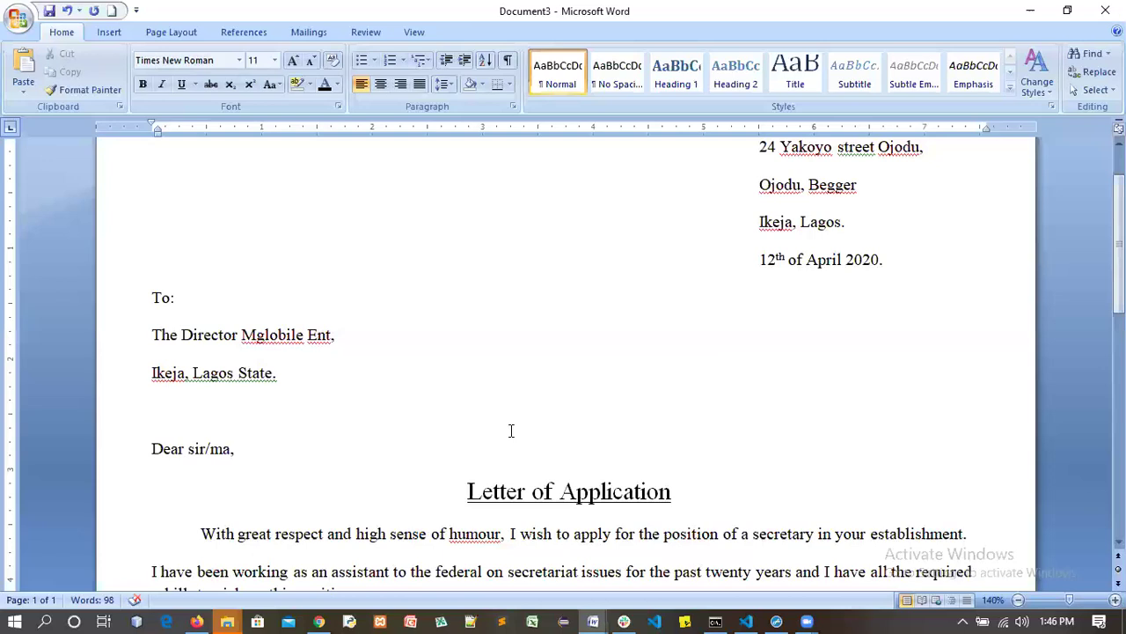
{"action": "key", "text": "Up"}
{"action": "left_click", "coordinate": [707, 526]}
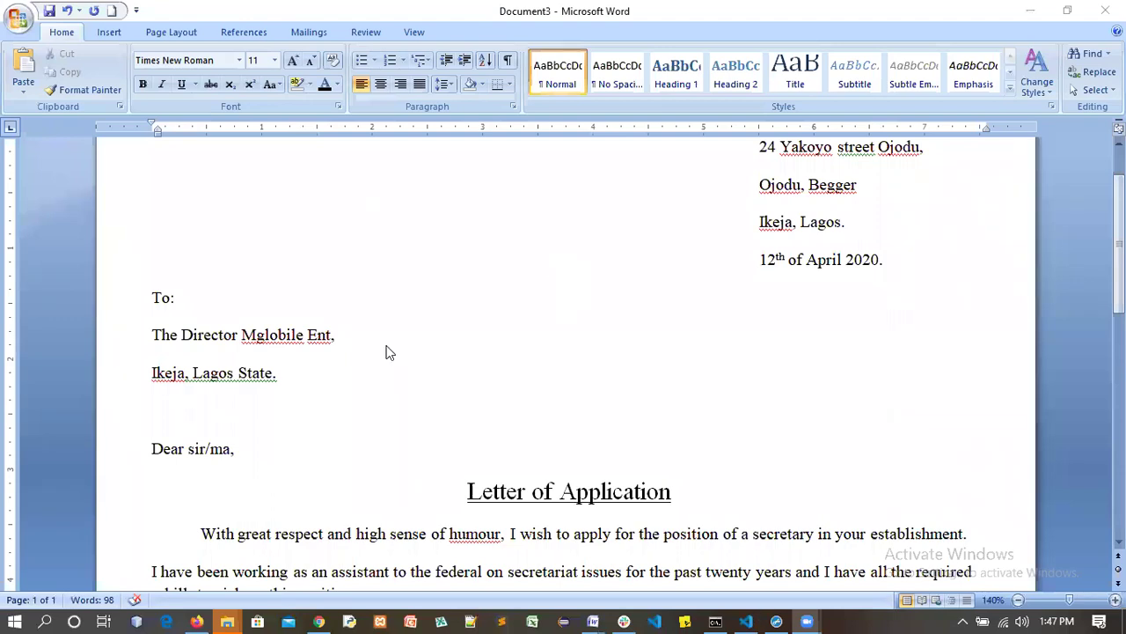
Step: Clear the indent of the opening body paragraph and reapply a 0.5-inch first-line indent
{"action": "left_click", "coordinate": [234, 455]}
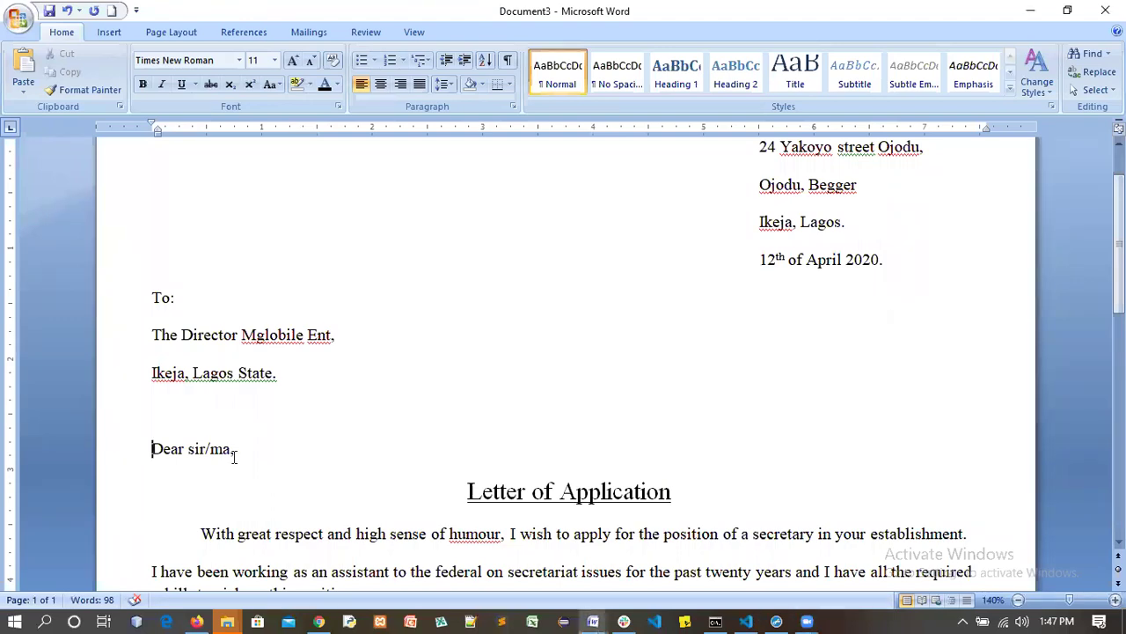
{"action": "left_click", "coordinate": [206, 557]}
{"action": "key", "text": "BackSpace"}
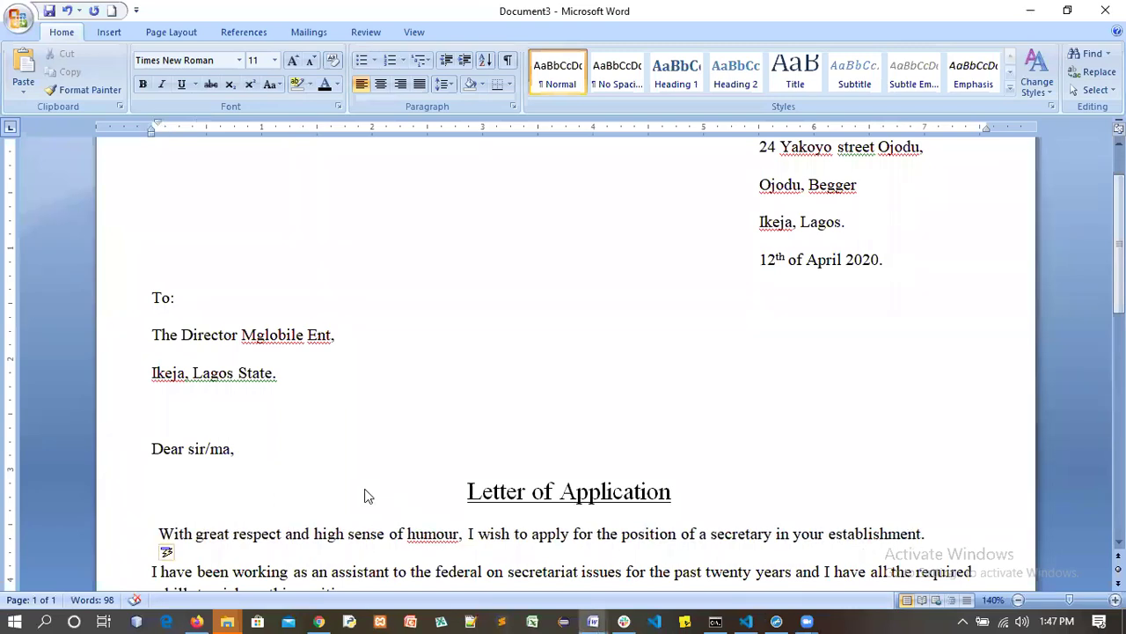
{"action": "key", "text": "Tab"}
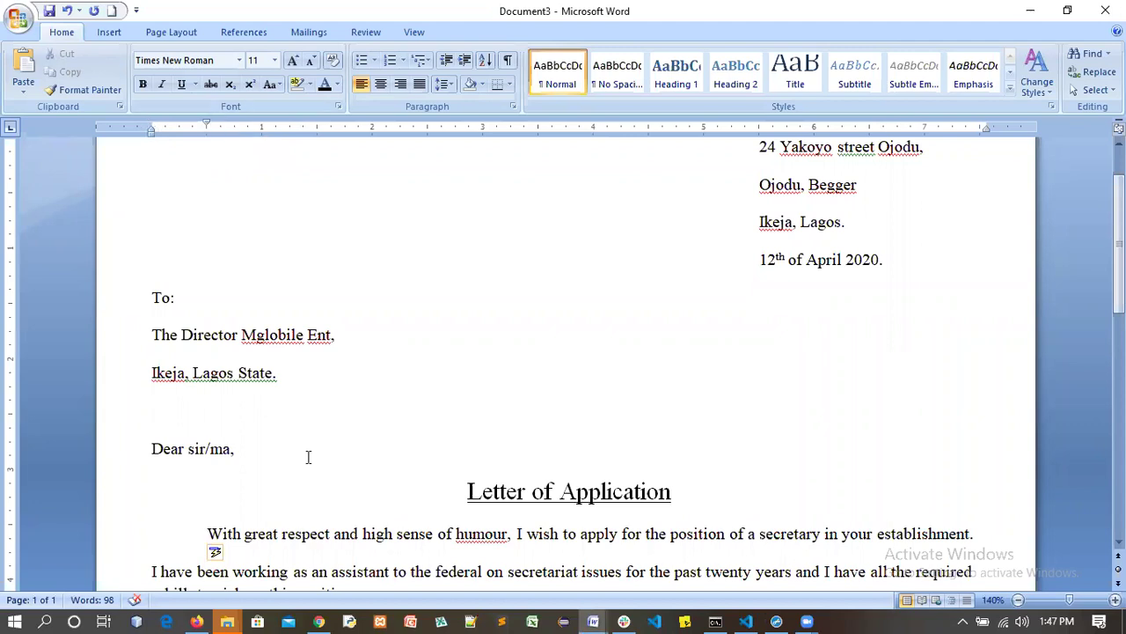
{"action": "key", "text": "BackSpace"}
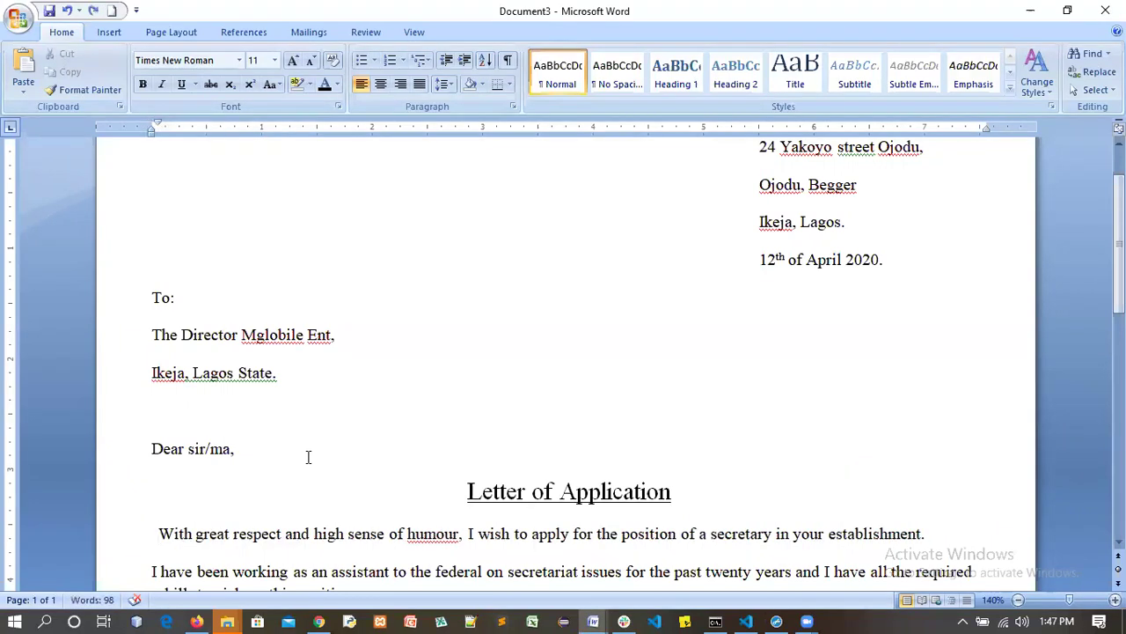
{"action": "key", "text": "BackSpace"}
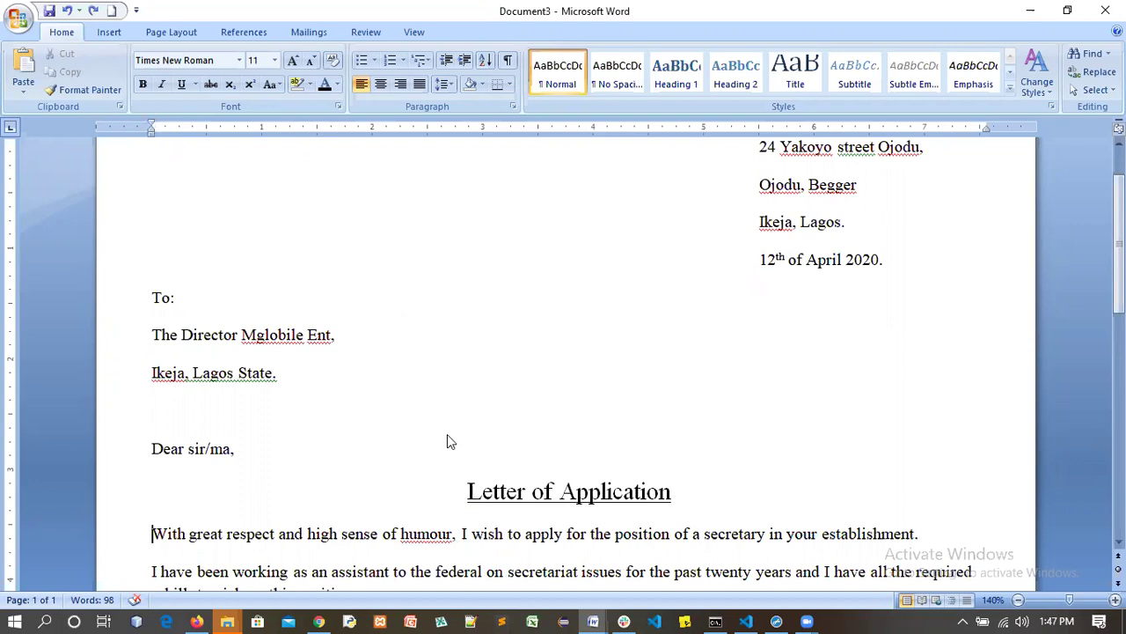
{"action": "key", "text": "Tab"}
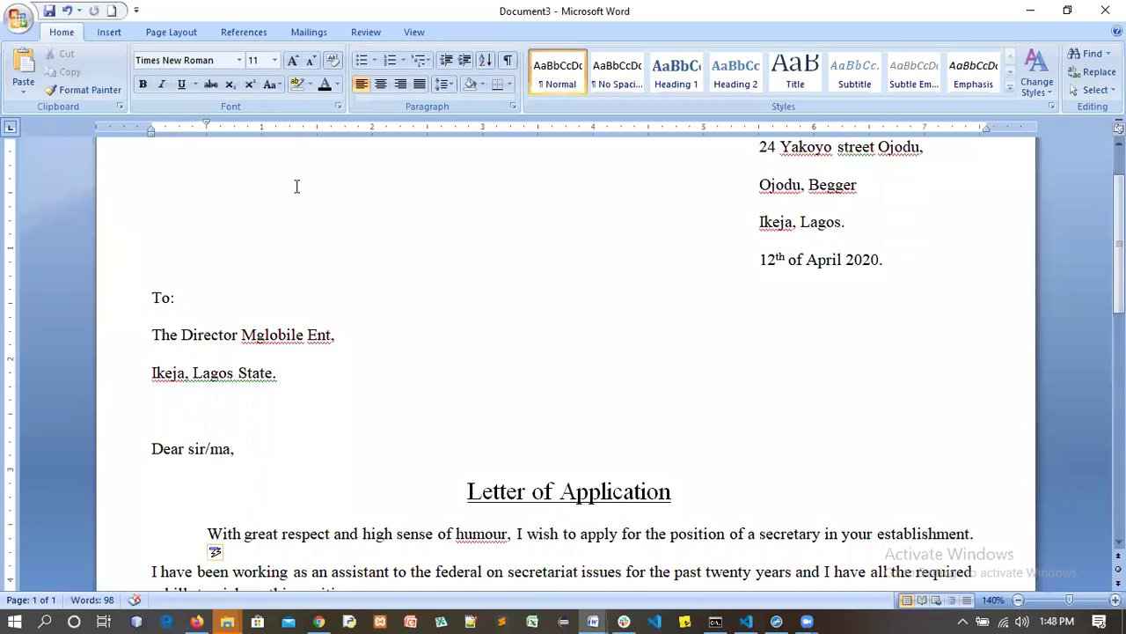
Step: Try indenting the opening body paragraph further, up to a first-line indent of 2.5 inches, and step it back out
{"action": "key", "text": "Tab"}
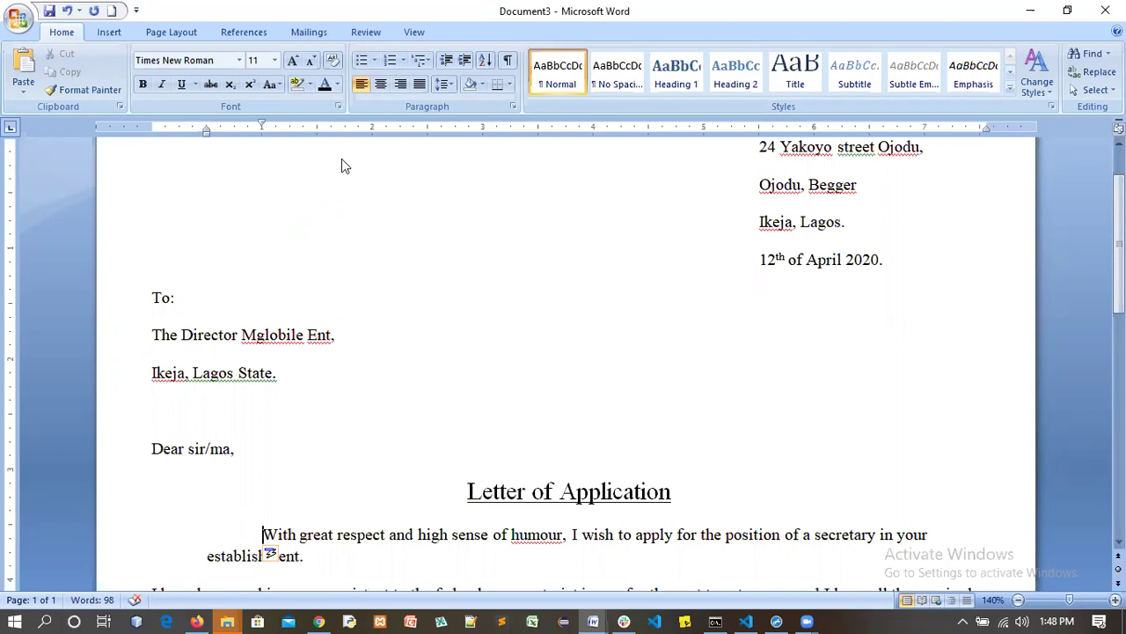
{"action": "key", "text": "Tab"}
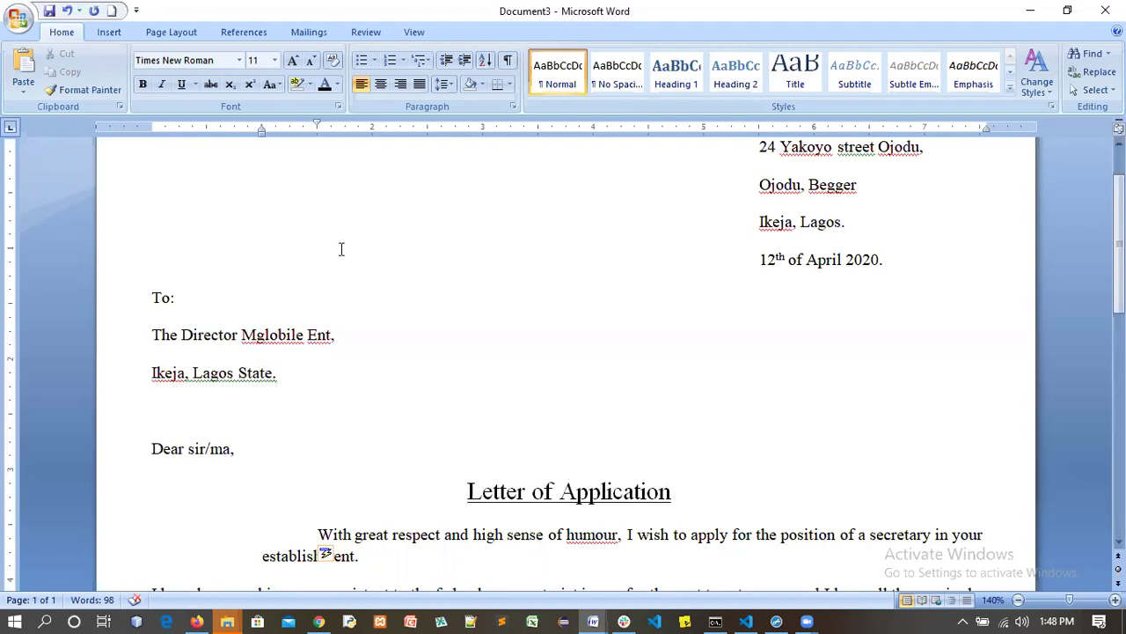
{"action": "key", "text": "Tab"}
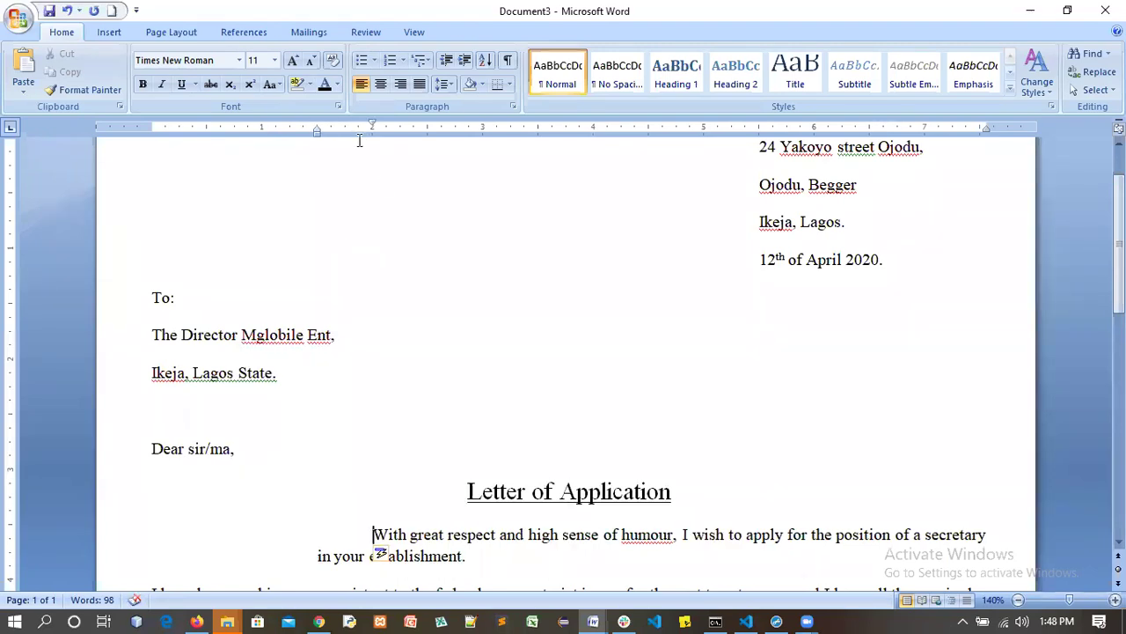
{"action": "key", "text": "Tab"}
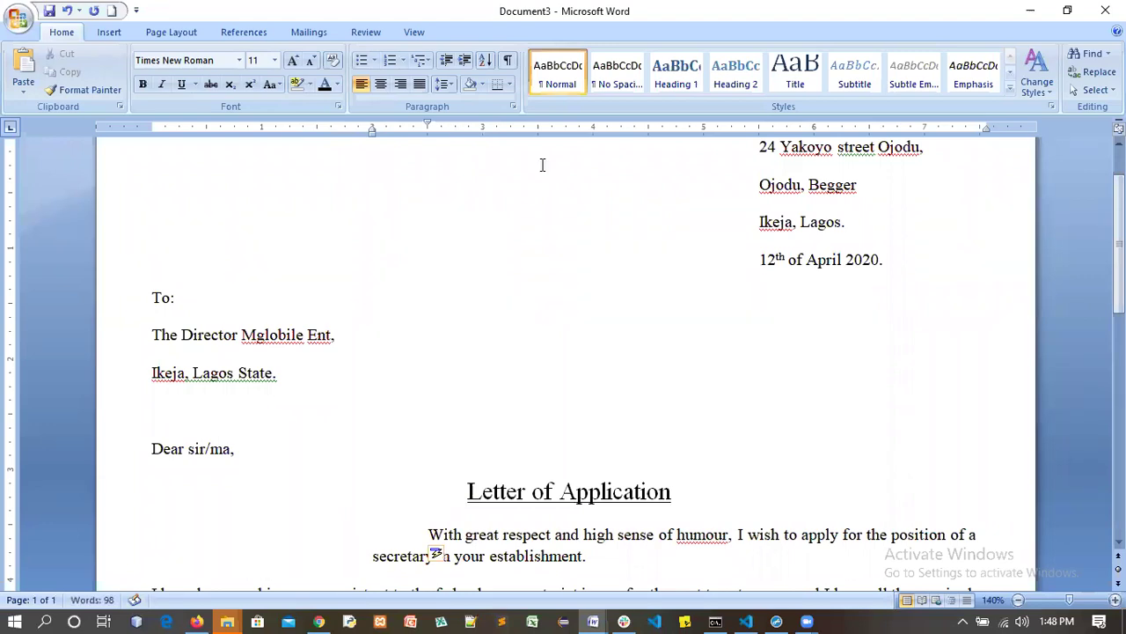
{"action": "key", "text": "BackSpace"}
{"action": "key", "text": "BackSpace"}
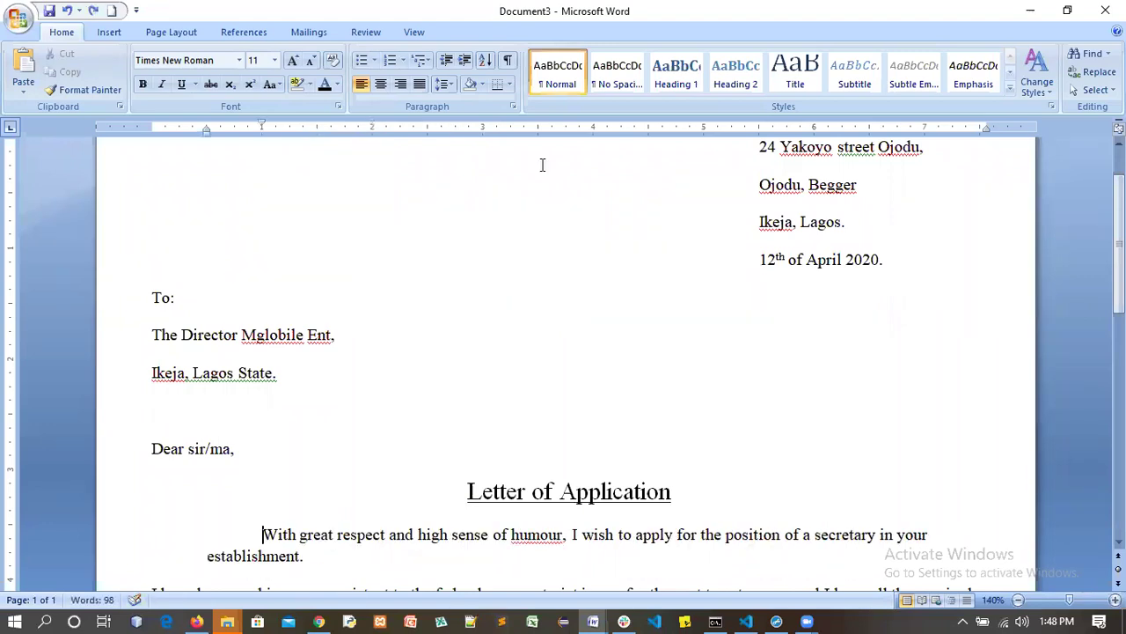
{"action": "key", "text": "BackSpace"}
{"action": "key", "text": "BackSpace"}
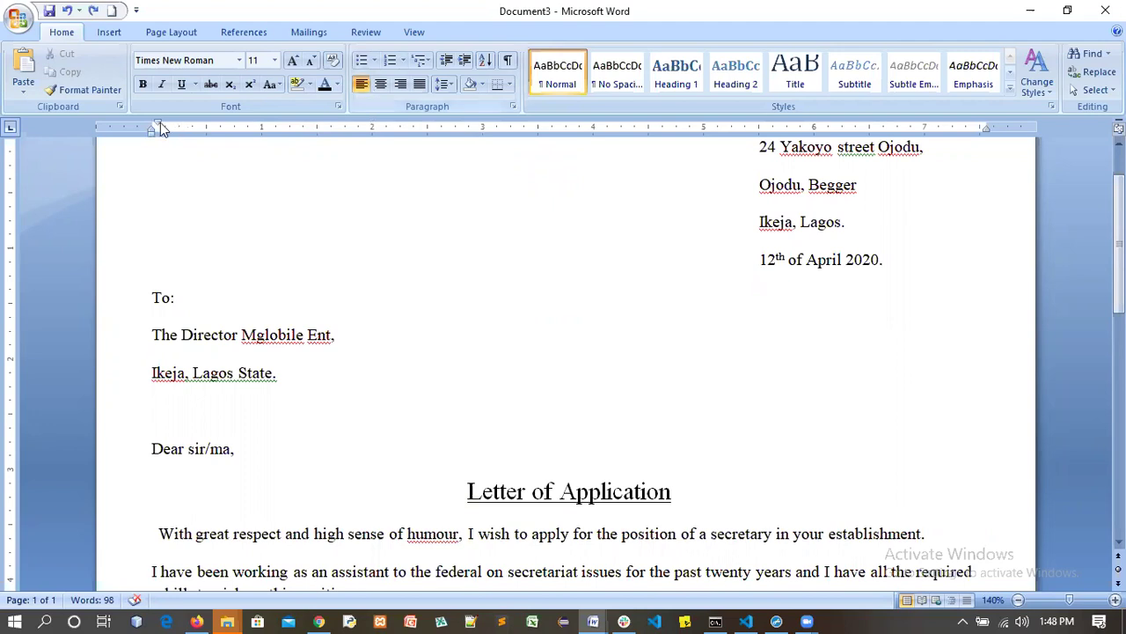
Step: Set the opening body paragraph's first-line indent to about 0.45 inch
{"action": "mouse_move", "coordinate": [160, 124]}
{"action": "left_mouse_down"}
{"action": "mouse_move", "coordinate": [244, 139]}
{"action": "mouse_move", "coordinate": [264, 130]}
{"action": "mouse_move", "coordinate": [200, 124]}
{"action": "left_mouse_up"}
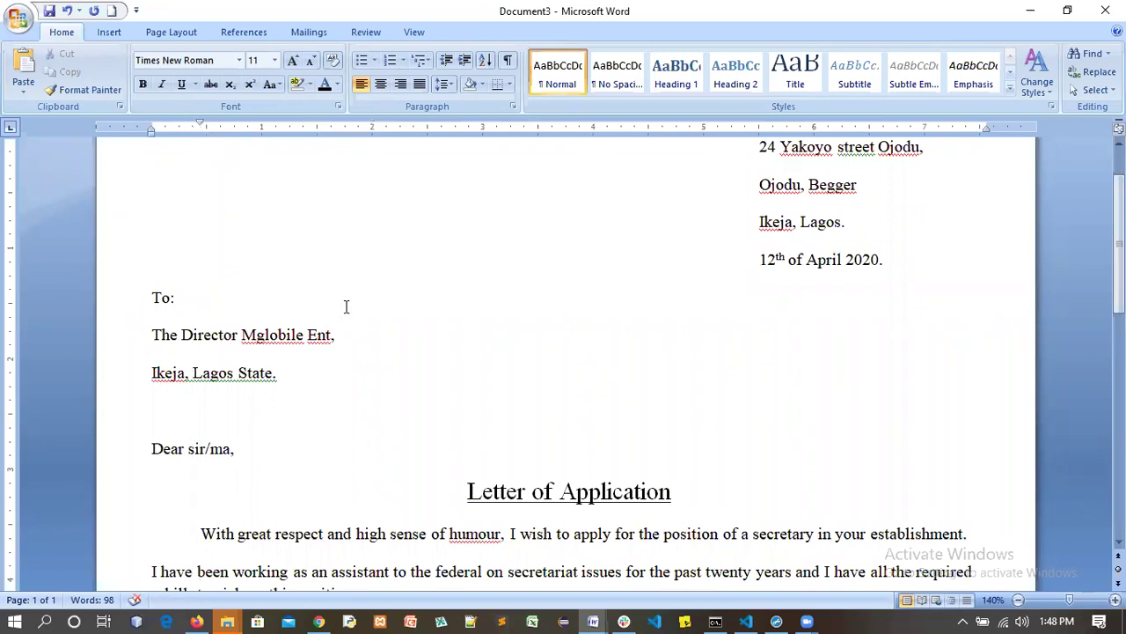
{"action": "scroll", "coordinate": [368, 332], "scroll_direction": "down", "scroll_amount": 5}
{"action": "scroll", "coordinate": [367, 332], "scroll_direction": "up", "scroll_amount": 4}
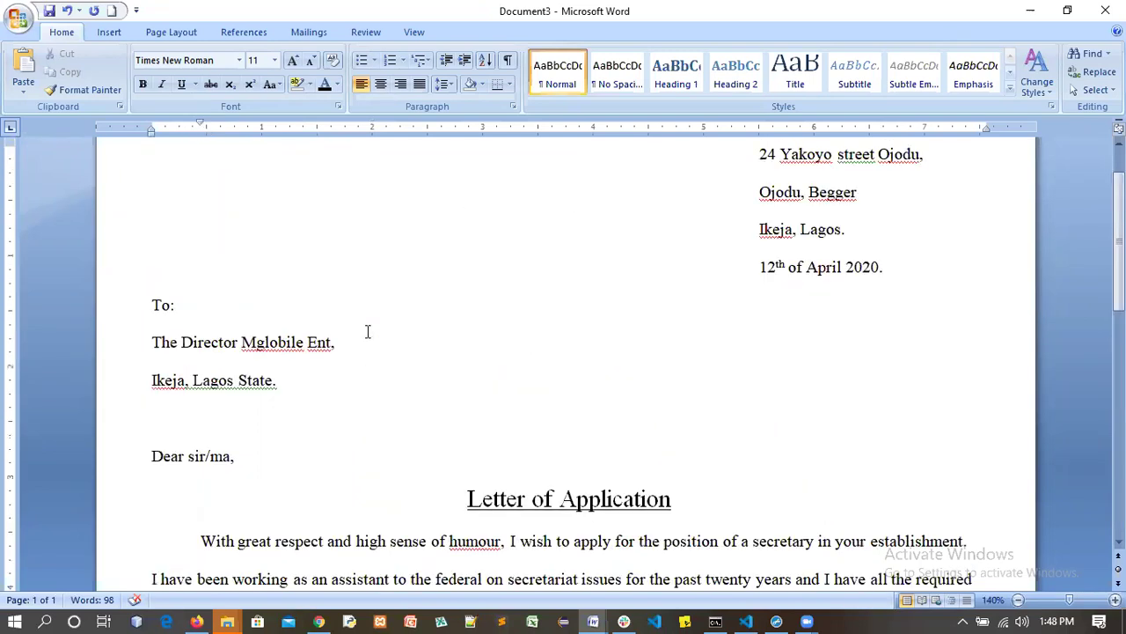
{"action": "scroll", "coordinate": [238, 138], "scroll_direction": "down", "scroll_amount": 1}
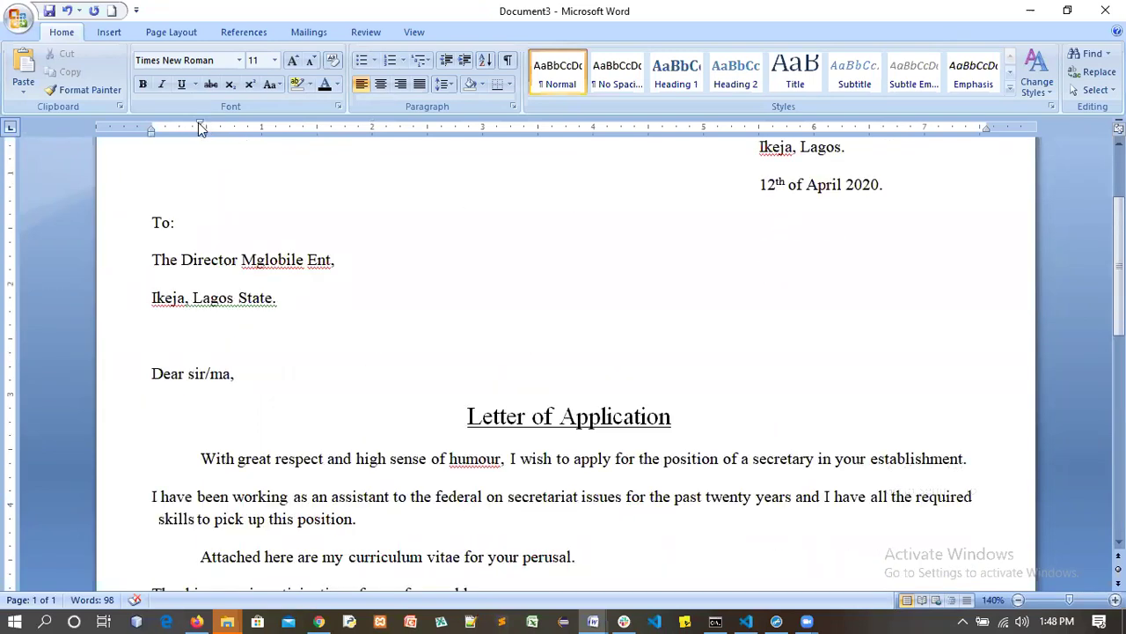
Step: Return the opening body paragraph's first line to the margin and give it a 0.5-inch first-line indent
{"action": "left_click_drag", "start_coordinate": [201, 128], "coordinate": [200, 127]}
{"action": "mouse_move", "coordinate": [201, 128]}
{"action": "left_mouse_down"}
{"action": "mouse_move", "coordinate": [244, 132]}
{"action": "mouse_move", "coordinate": [247, 268]}
{"action": "mouse_move", "coordinate": [241, 259]}
{"action": "mouse_move", "coordinate": [234, 336]}
{"action": "mouse_move", "coordinate": [251, 263]}
{"action": "mouse_move", "coordinate": [227, 331]}
{"action": "mouse_move", "coordinate": [220, 418]}
{"action": "mouse_move", "coordinate": [234, 378]}
{"action": "mouse_move", "coordinate": [209, 356]}
{"action": "mouse_move", "coordinate": [170, 349]}
{"action": "mouse_move", "coordinate": [207, 355]}
{"action": "mouse_move", "coordinate": [151, 346]}
{"action": "left_mouse_up"}
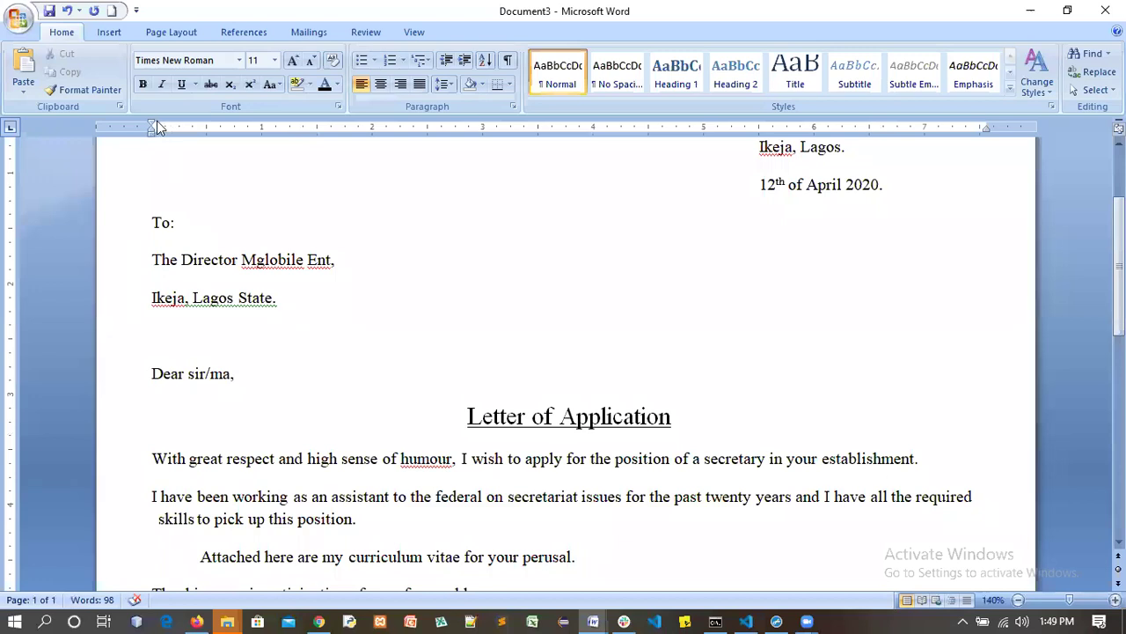
{"action": "left_click_drag", "start_coordinate": [220, 132], "coordinate": [226, 132]}
Step: Examine the indents line by line from the second body paragraph to the closing, up to the sender's address and back to the opening paragraph
{"action": "left_click", "coordinate": [383, 518]}
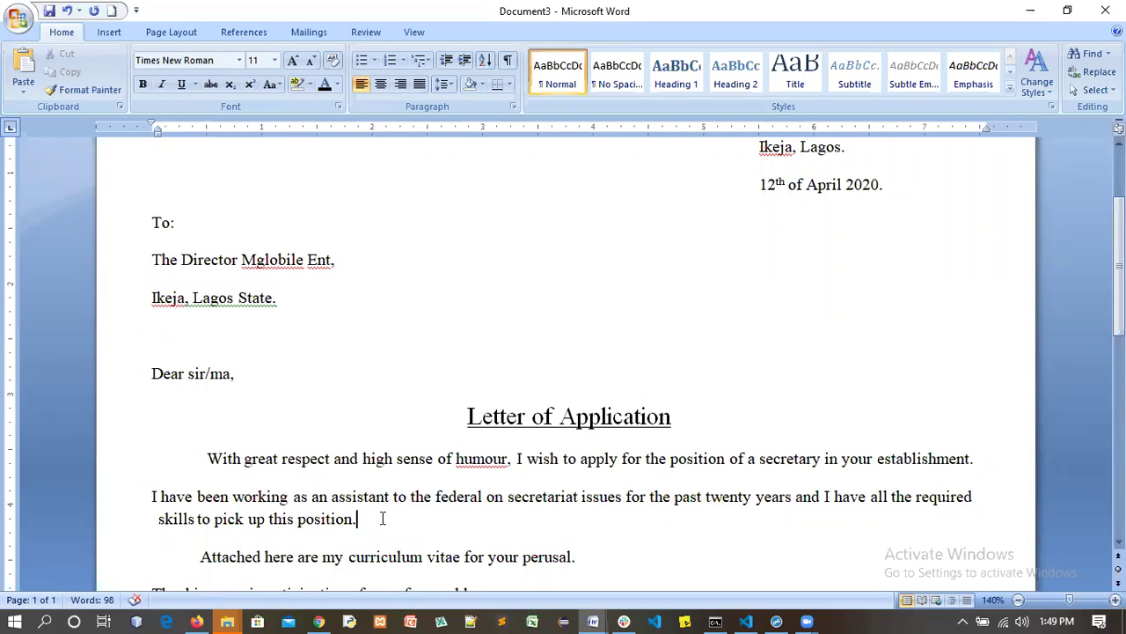
{"action": "key", "text": "Down"}
{"action": "key", "text": "Down"}
{"action": "key", "text": "Down"}
{"action": "key", "text": "Down"}
{"action": "key", "text": "Down"}
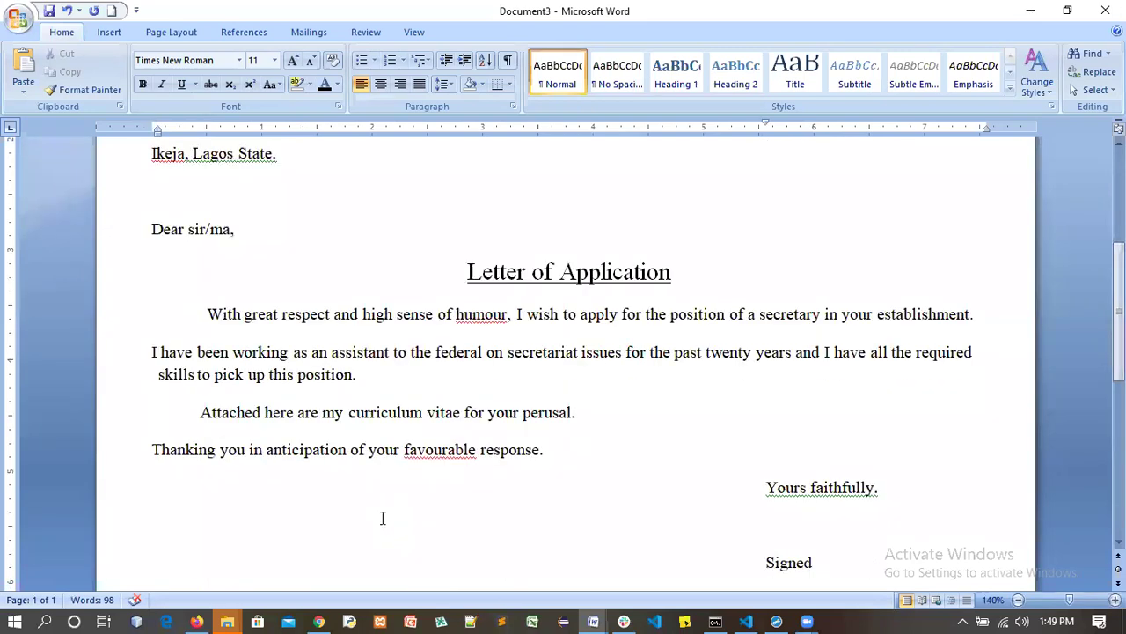
{"action": "key", "text": "Up"}
{"action": "key", "text": "Up"}
{"action": "key", "text": "Up"}
{"action": "key", "text": "Up"}
{"action": "key", "text": "Up"}
{"action": "key", "text": "Up"}
{"action": "key", "text": "Up"}
{"action": "key", "text": "Up"}
{"action": "key", "text": "Up"}
{"action": "key", "text": "Up"}
{"action": "key", "text": "Up"}
{"action": "key", "text": "Up"}
{"action": "key", "text": "Up"}
{"action": "key", "text": "Up"}
{"action": "key", "text": "Up"}
{"action": "key", "text": "Up"}
{"action": "key", "text": "Up"}
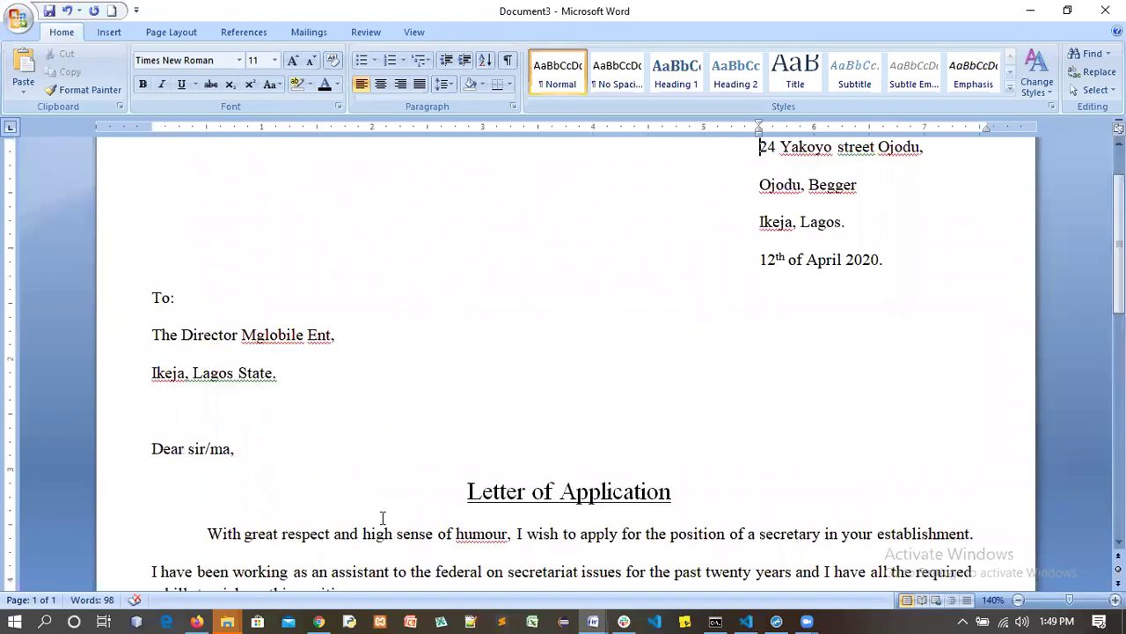
{"action": "key", "text": "Down"}
{"action": "key", "text": "Down"}
{"action": "key", "text": "Down"}
{"action": "key", "text": "Down"}
{"action": "key", "text": "Down"}
{"action": "key", "text": "Down"}
{"action": "key", "text": "Down"}
{"action": "key", "text": "Down"}
{"action": "key", "text": "Down"}
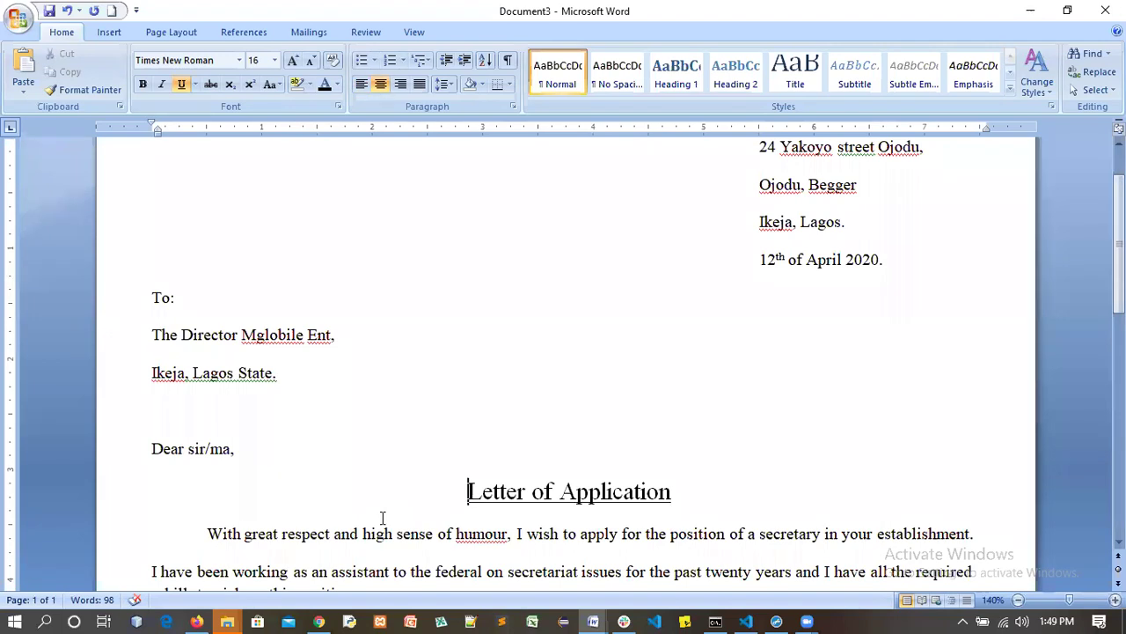
{"action": "key", "text": "Down"}
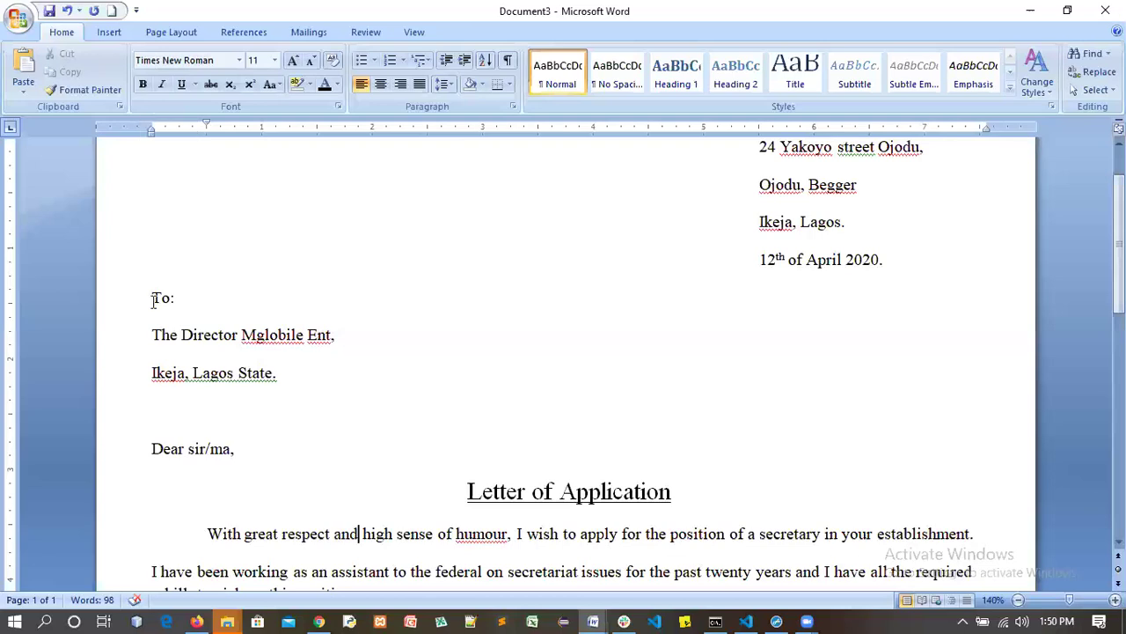
Step: Try the left page margin at the page edge and at about 1.8 inches, and return it to about 0.5 inch
{"action": "left_click", "coordinate": [92, 305]}
{"action": "left_click_drag", "start_coordinate": [153, 126], "coordinate": [100, 322]}
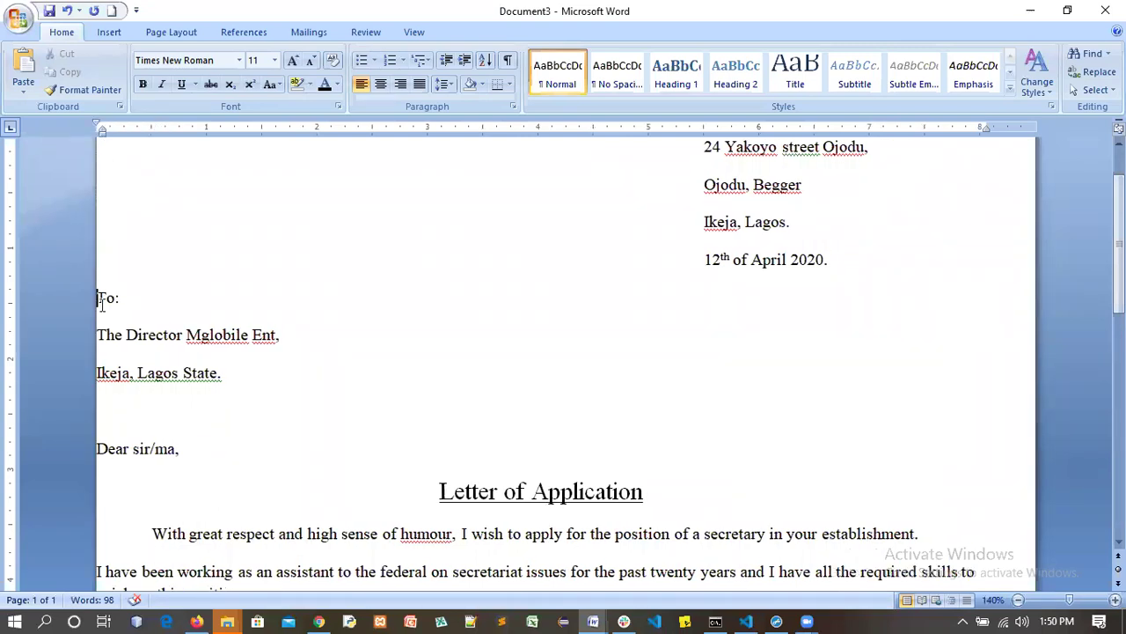
{"action": "left_click_drag", "start_coordinate": [98, 126], "coordinate": [298, 126]}
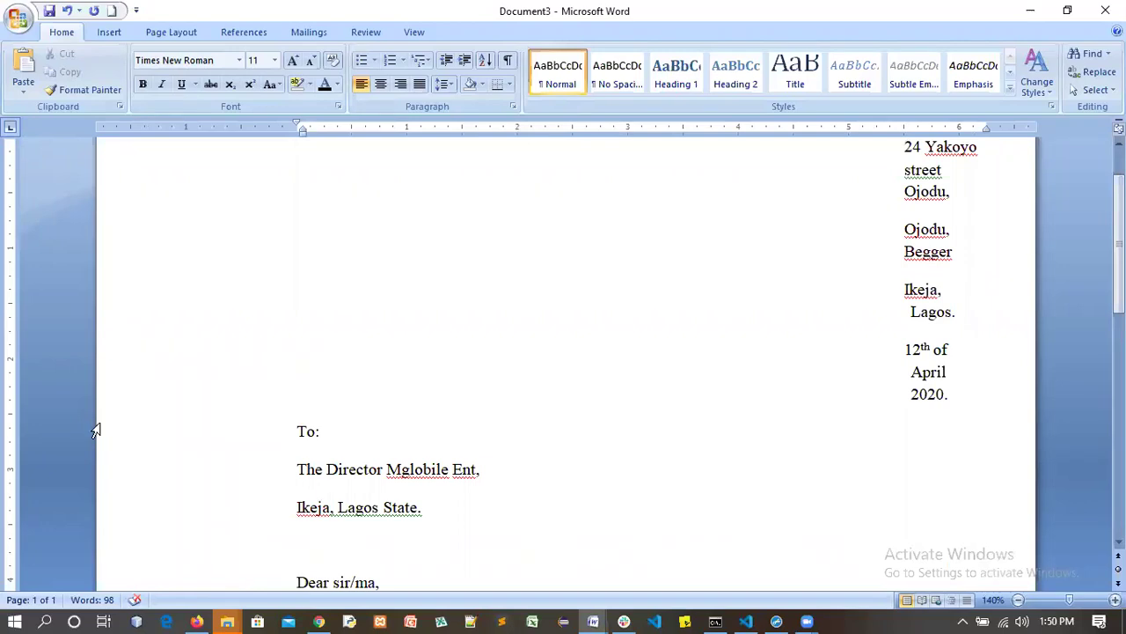
{"action": "scroll", "coordinate": [318, 430], "scroll_direction": "down", "scroll_amount": 10}
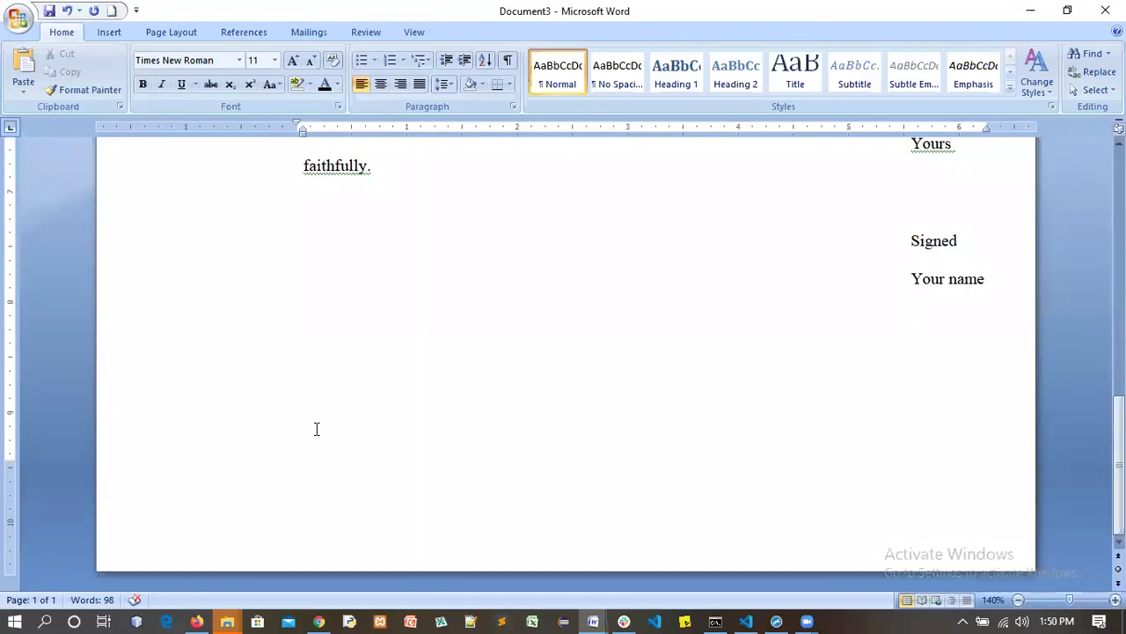
{"action": "scroll", "coordinate": [317, 429], "scroll_direction": "up", "scroll_amount": 10}
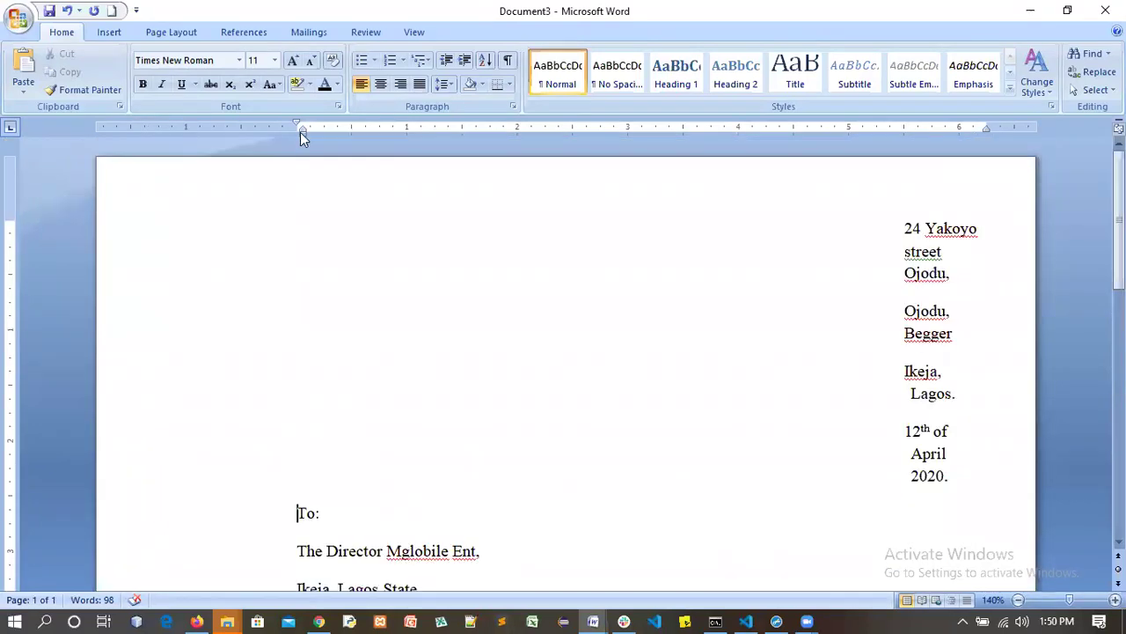
{"action": "left_click_drag", "start_coordinate": [300, 125], "coordinate": [149, 125]}
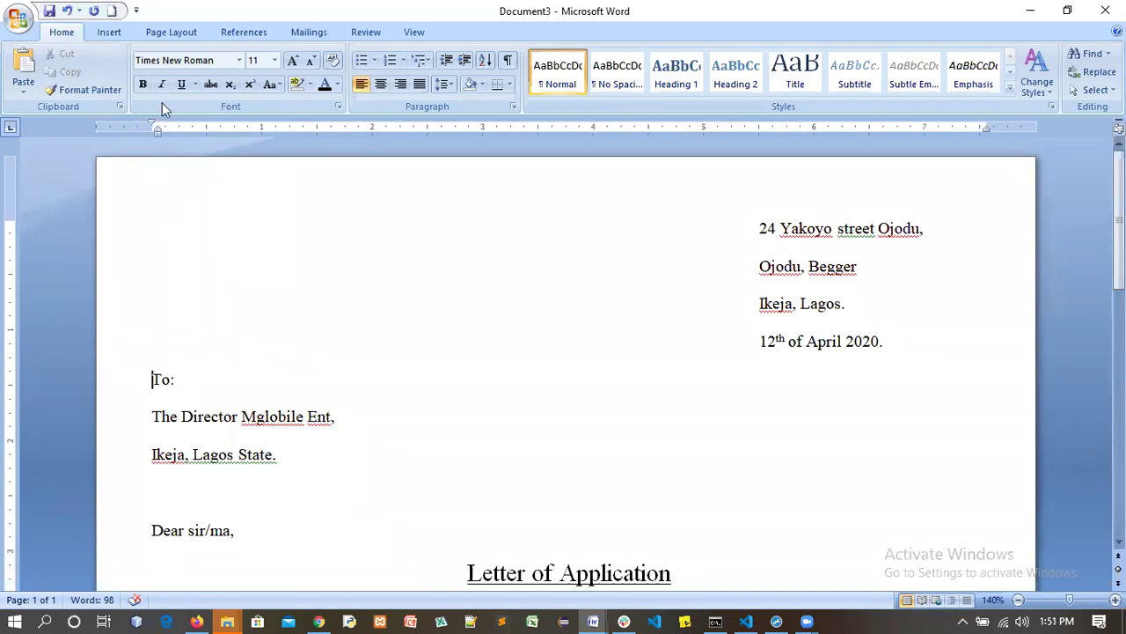
Step: Try a 1-inch first-line indent on the "The Director Mglobile Ent," line and a left page margin of about 1.6 inches, undoing both
{"action": "left_click_drag", "start_coordinate": [150, 120], "coordinate": [333, 130]}
{"action": "key", "text": "BackSpace"}
{"action": "key", "text": "Down"}
{"action": "left_click_drag", "start_coordinate": [232, 123], "coordinate": [259, 123]}
{"action": "key", "text": "Tab"}
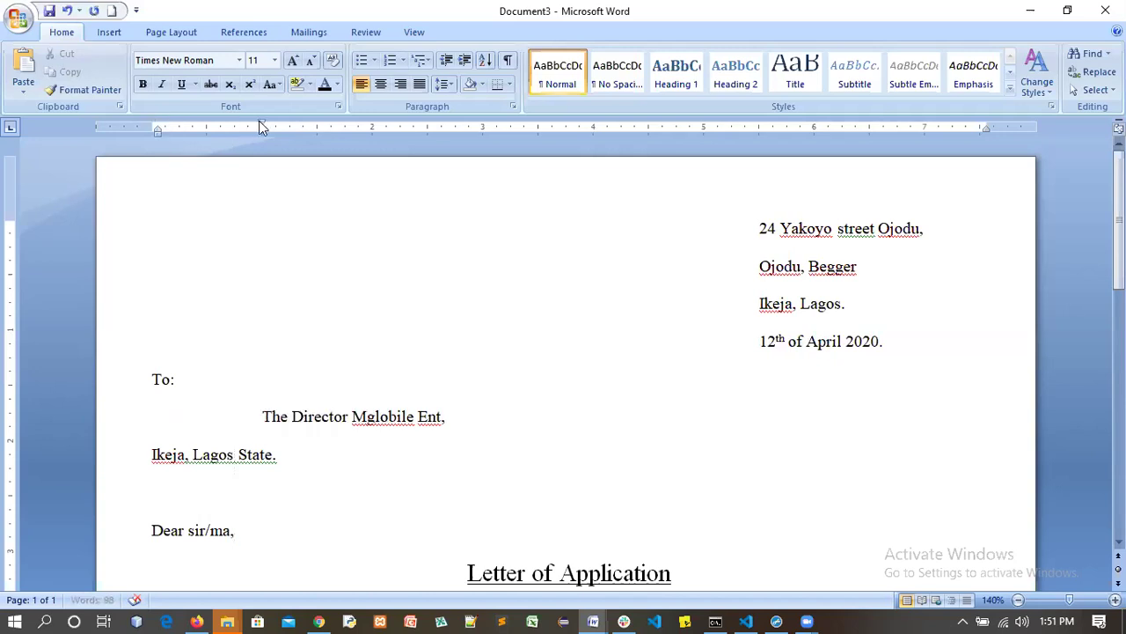
{"action": "key", "text": "ctrl+z"}
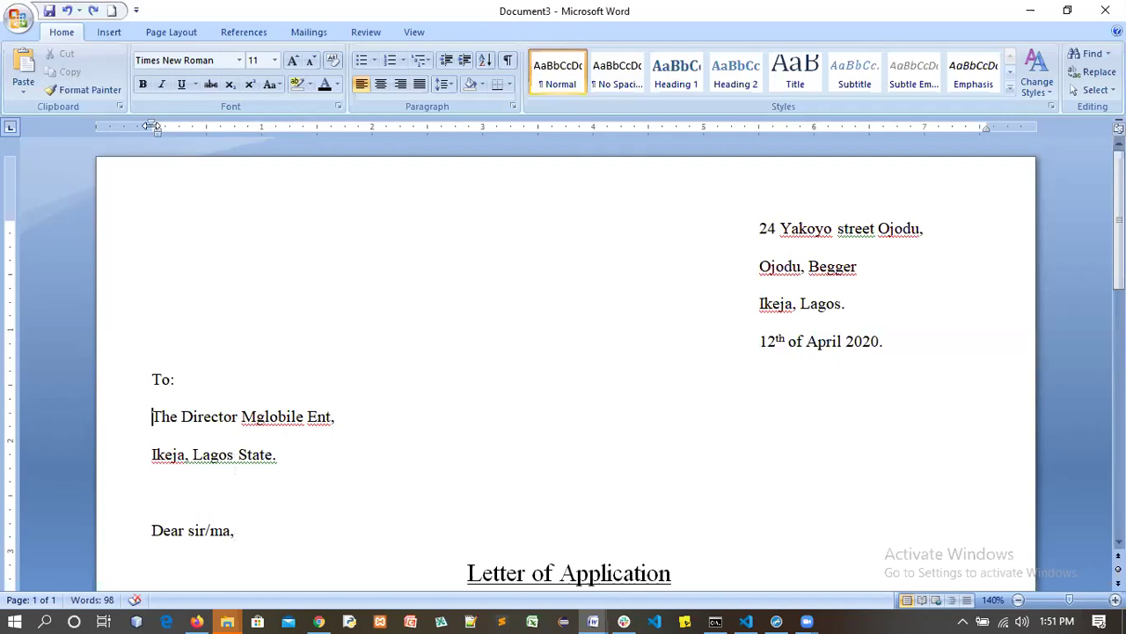
{"action": "left_click_drag", "start_coordinate": [152, 125], "coordinate": [275, 124]}
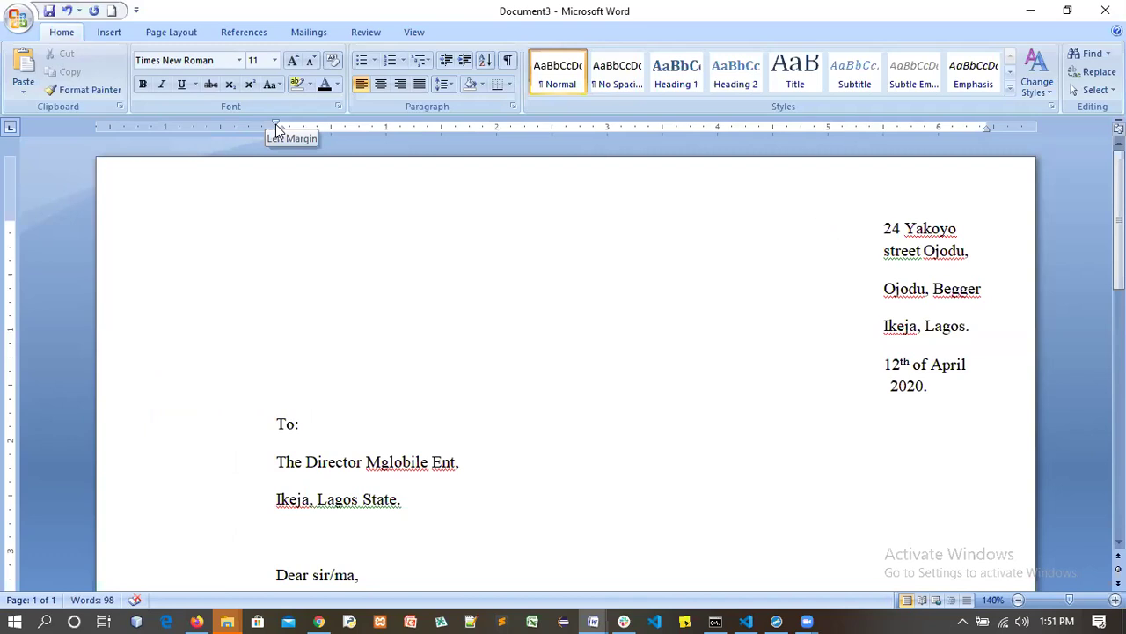
{"action": "key", "text": "ctrl+z"}
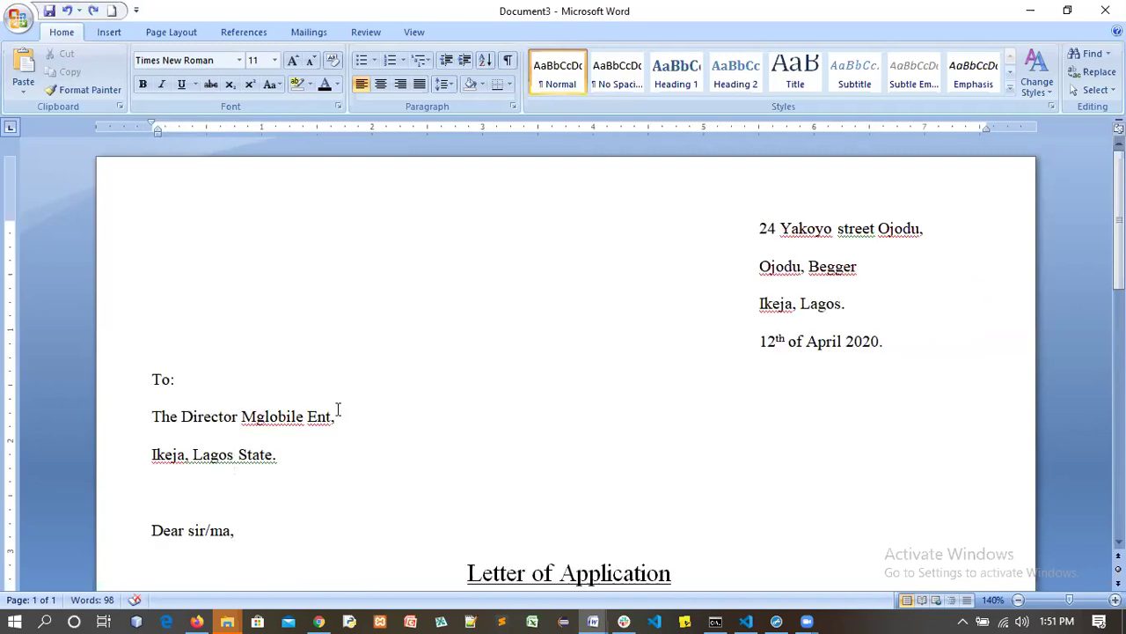
Step: Review the letter's body and closing block, finishing at the blank line between "Yours faithfully." and "Signed"
{"action": "scroll", "coordinate": [399, 413], "scroll_direction": "down", "scroll_amount": 3}
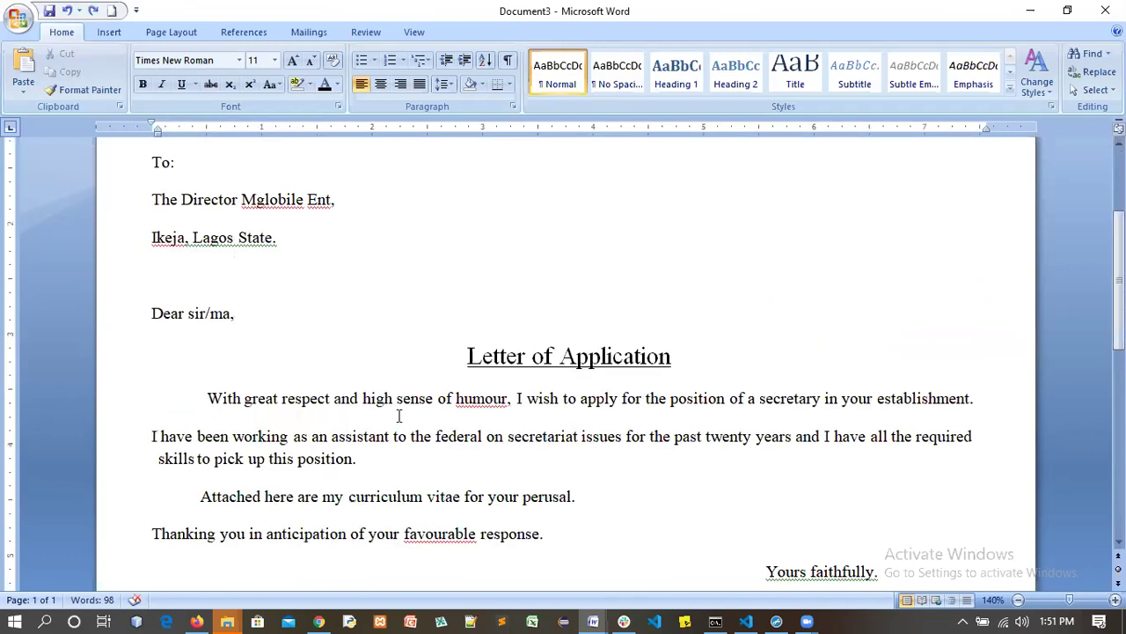
{"action": "scroll", "coordinate": [641, 330], "scroll_direction": "down", "scroll_amount": 4}
{"action": "left_click", "coordinate": [557, 244]}
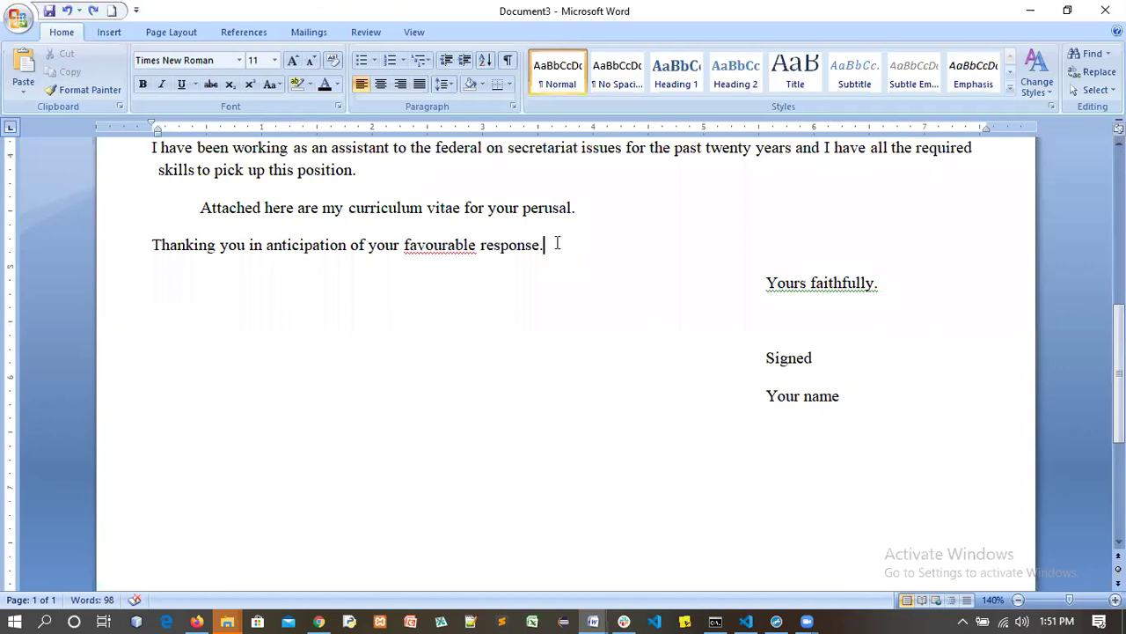
{"action": "key", "text": "Up"}
{"action": "scroll", "coordinate": [557, 243], "scroll_direction": "up", "scroll_amount": 6}
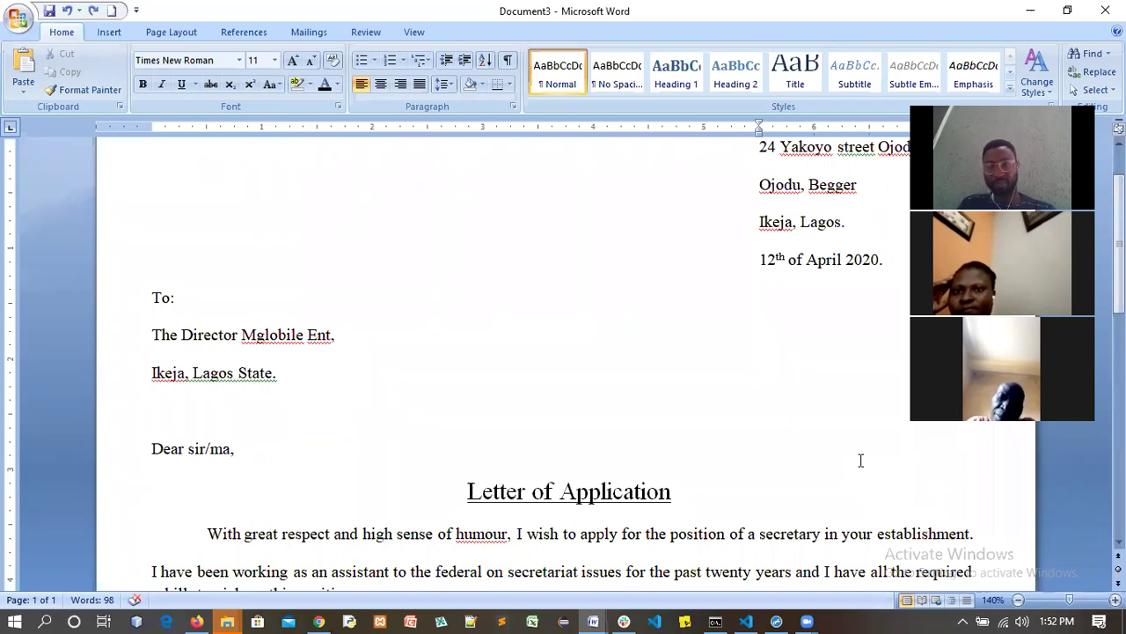
{"action": "left_click", "coordinate": [722, 511]}
{"action": "scroll", "coordinate": [721, 511], "scroll_direction": "down", "scroll_amount": 5}
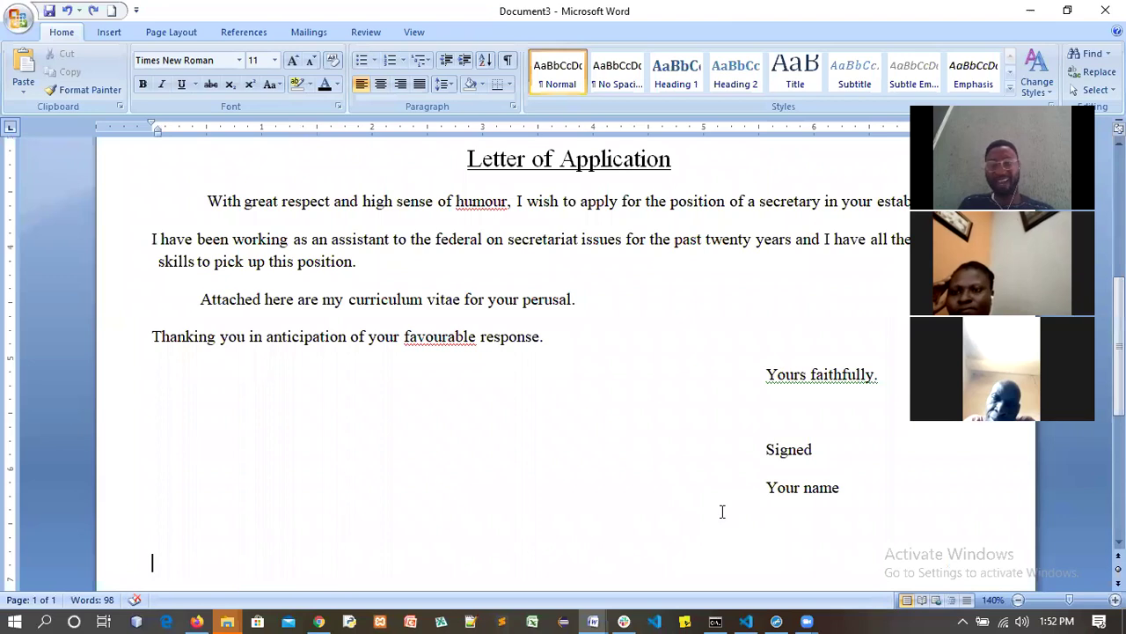
{"action": "left_click", "coordinate": [746, 510]}
{"action": "left_click_drag", "start_coordinate": [760, 377], "coordinate": [771, 427]}
{"action": "left_click", "coordinate": [776, 422]}
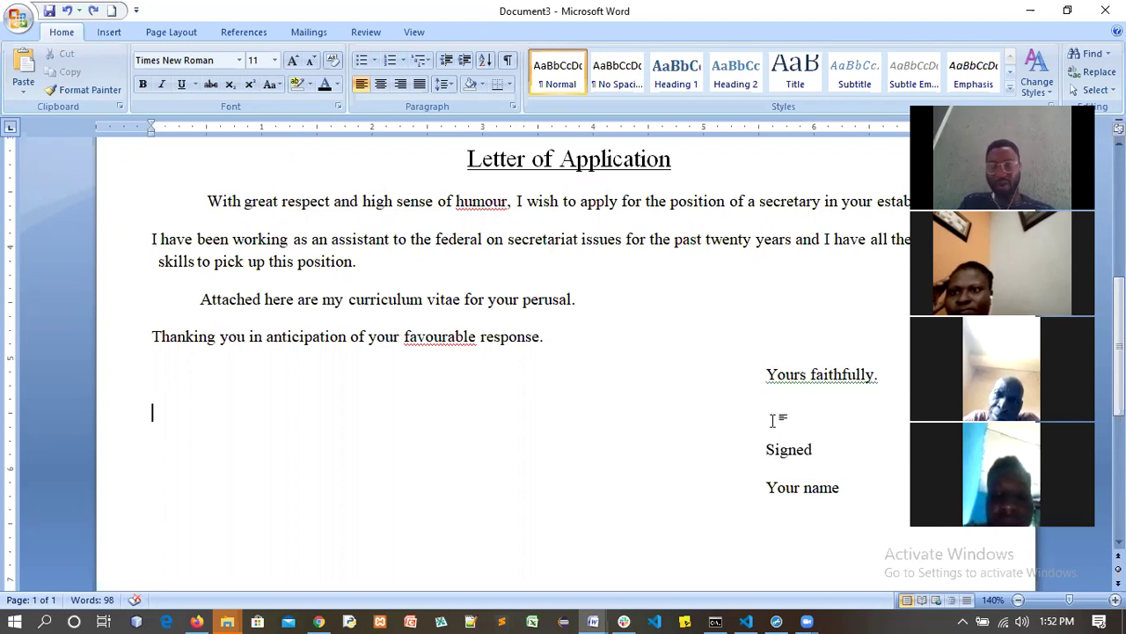
Step: Remove the blank line above "Signed" and move the three closing lines across to the letter's left margin
{"action": "key", "text": "BackSpace"}
{"action": "left_click_drag", "start_coordinate": [842, 450], "coordinate": [772, 394]}
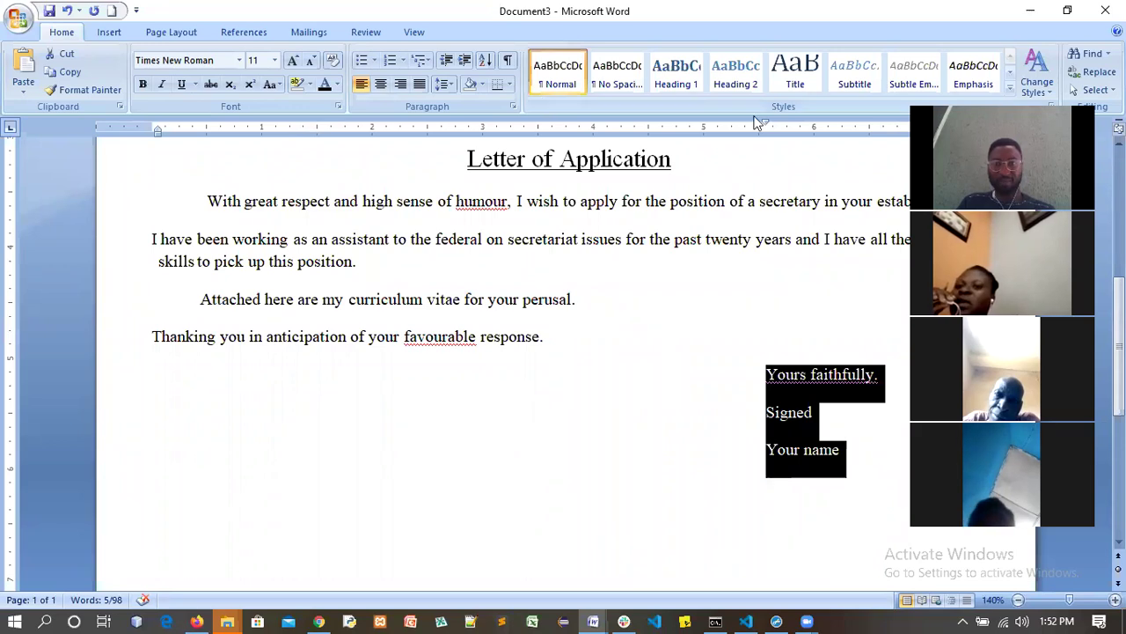
{"action": "mouse_move", "coordinate": [765, 122]}
{"action": "left_mouse_down"}
{"action": "mouse_move", "coordinate": [507, 125]}
{"action": "mouse_move", "coordinate": [354, 104]}
{"action": "mouse_move", "coordinate": [106, 171]}
{"action": "mouse_move", "coordinate": [158, 143]}
{"action": "left_mouse_up"}
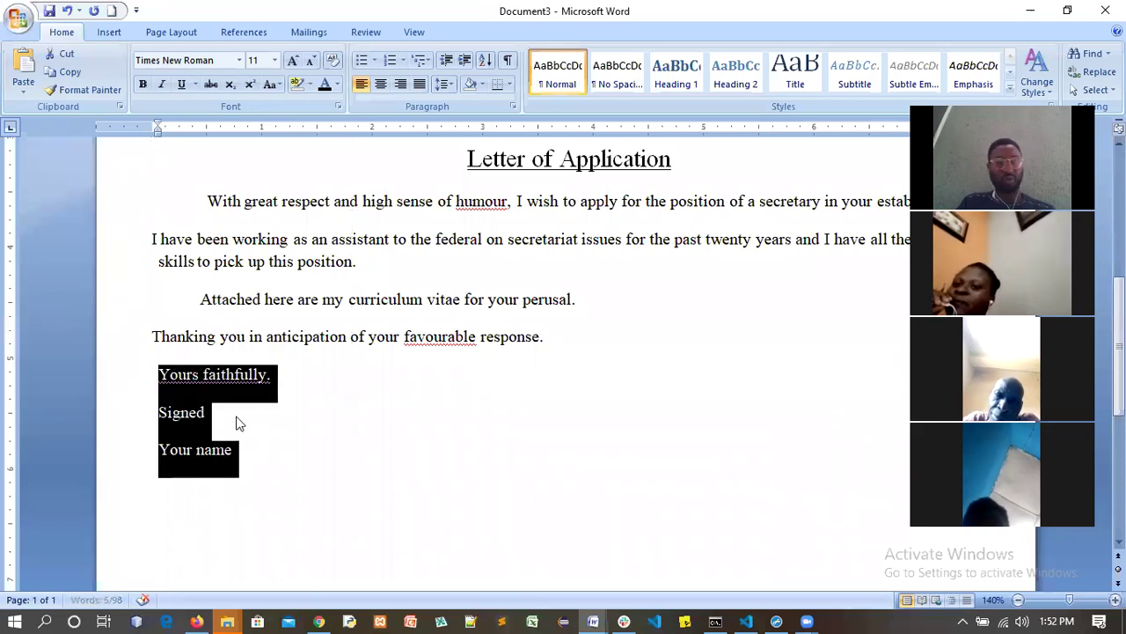
{"action": "left_click", "coordinate": [295, 441]}
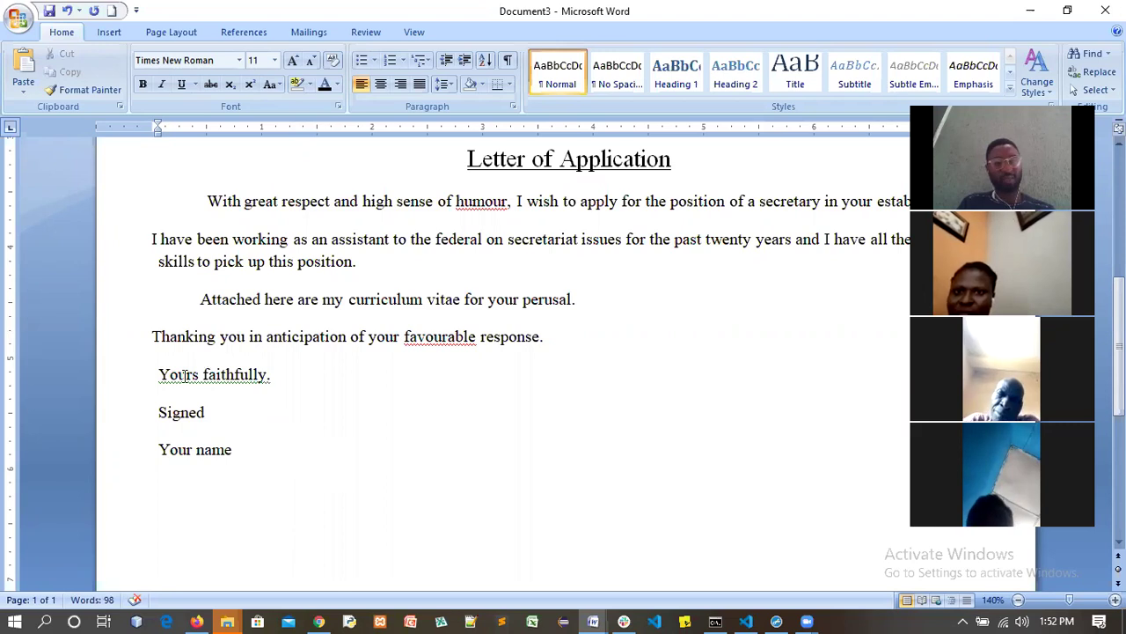
Step: Insert a blank line above "Yours faithfully." to separate the closing block from the body
{"action": "left_click", "coordinate": [160, 374]}
{"action": "key", "text": "Return"}
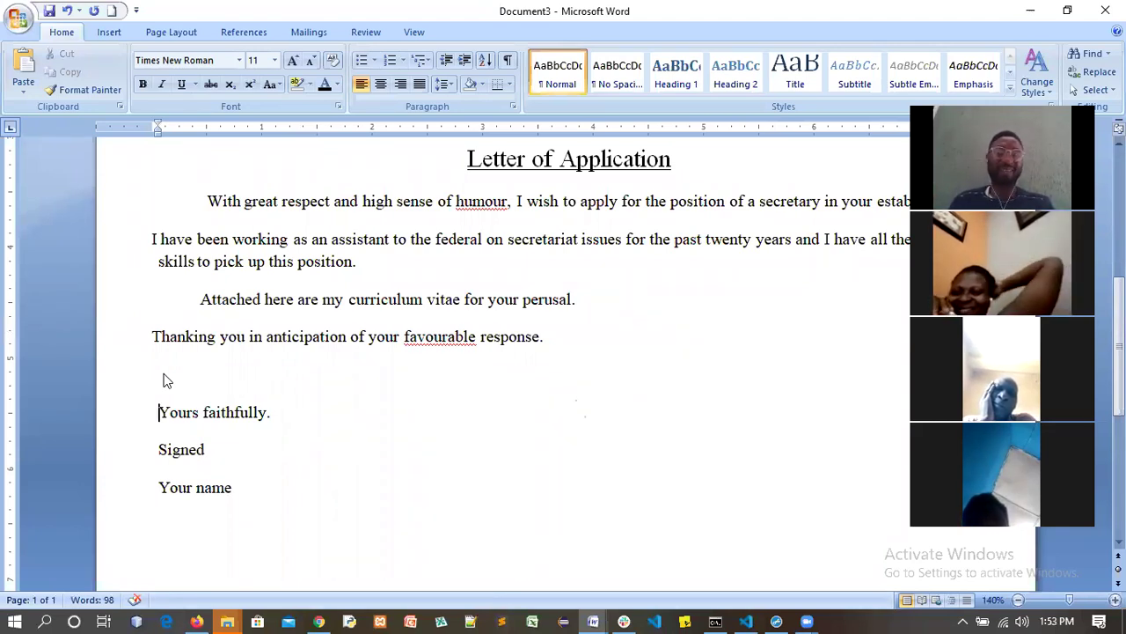
{"action": "left_click", "coordinate": [164, 373]}
Step: Review the letter from its heading up through the recipient's address to the date line, and return to the end of the heading
{"action": "key", "text": "ctrl+Home"}
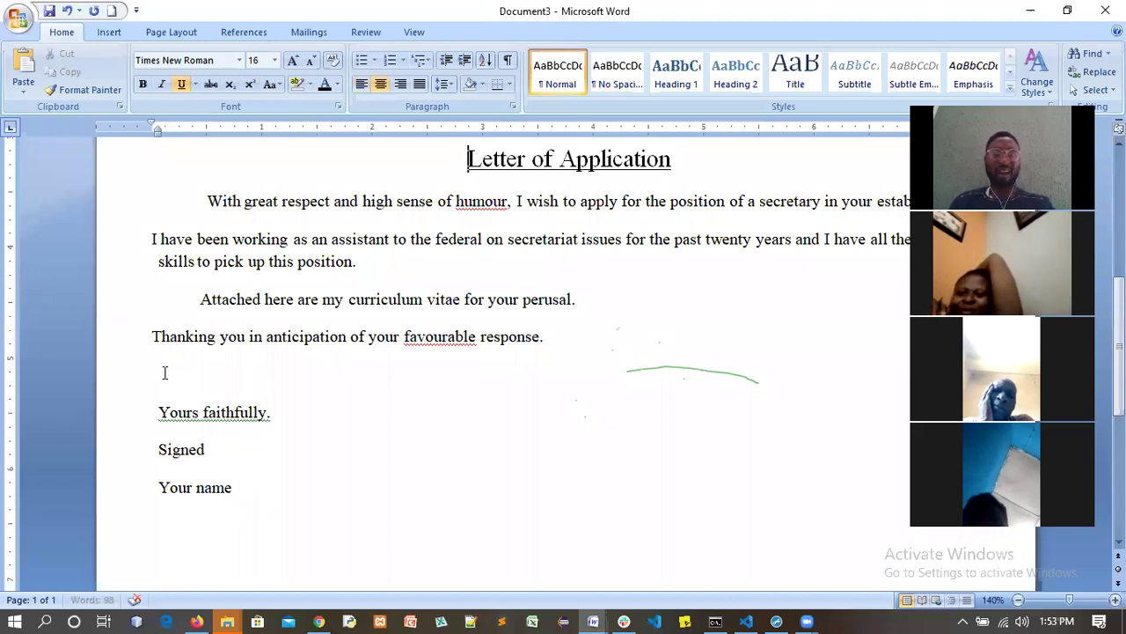
{"action": "key", "text": "Up"}
{"action": "key", "text": "Up"}
{"action": "key", "text": "Up"}
{"action": "key", "text": "Up"}
{"action": "key", "text": "Up"}
{"action": "key", "text": "Up"}
{"action": "key", "text": "Up"}
{"action": "key", "text": "Up"}
{"action": "key", "text": "Up"}
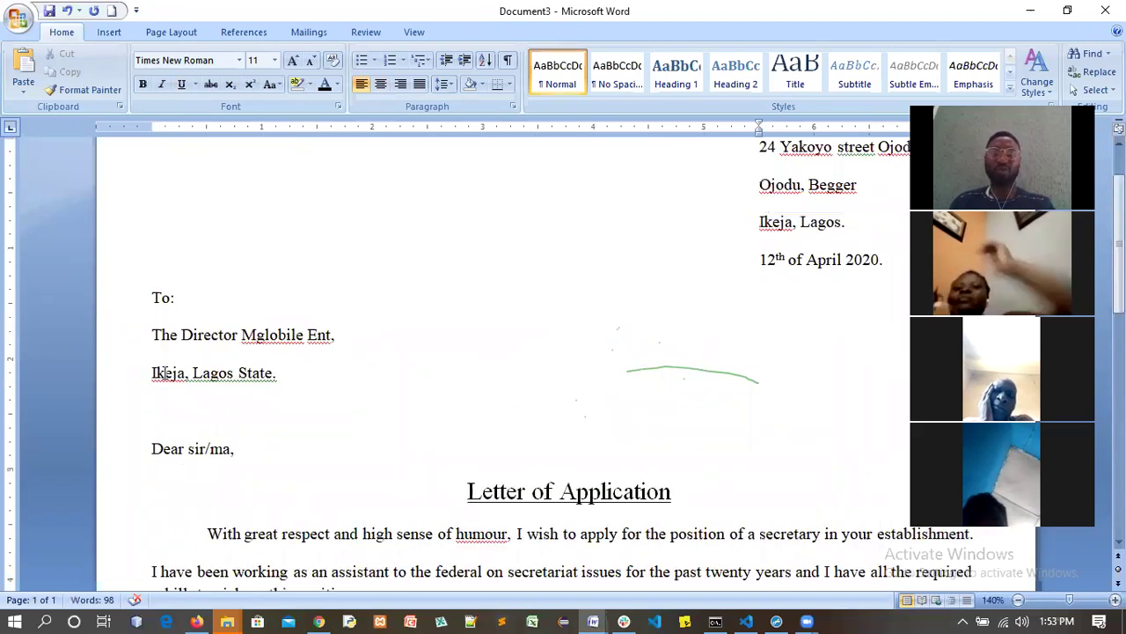
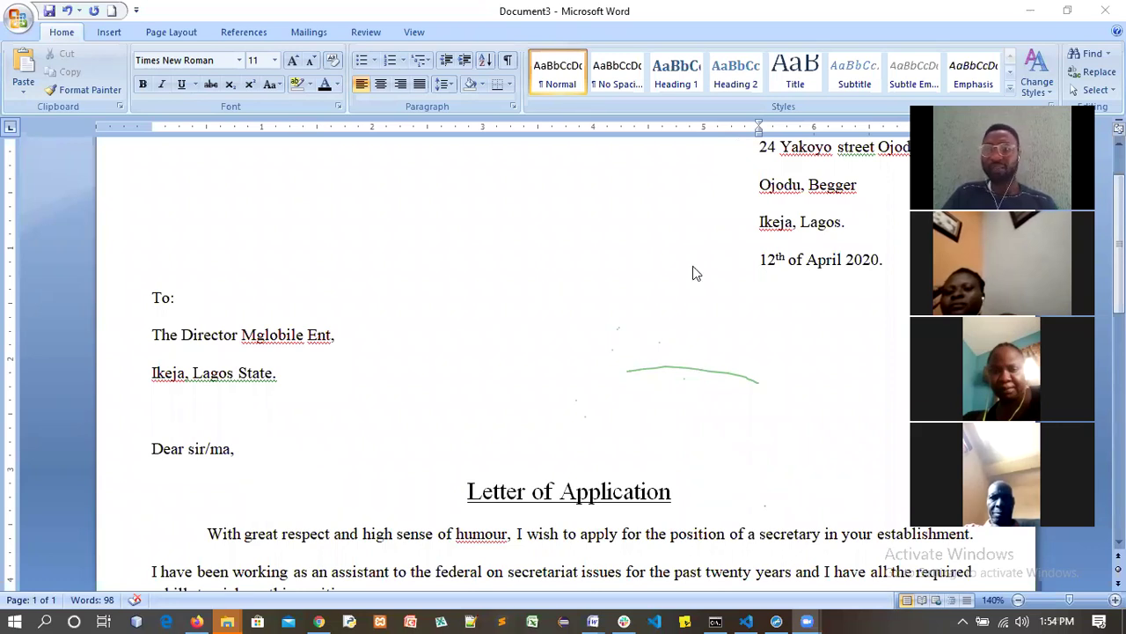
{"action": "left_click", "coordinate": [786, 290]}
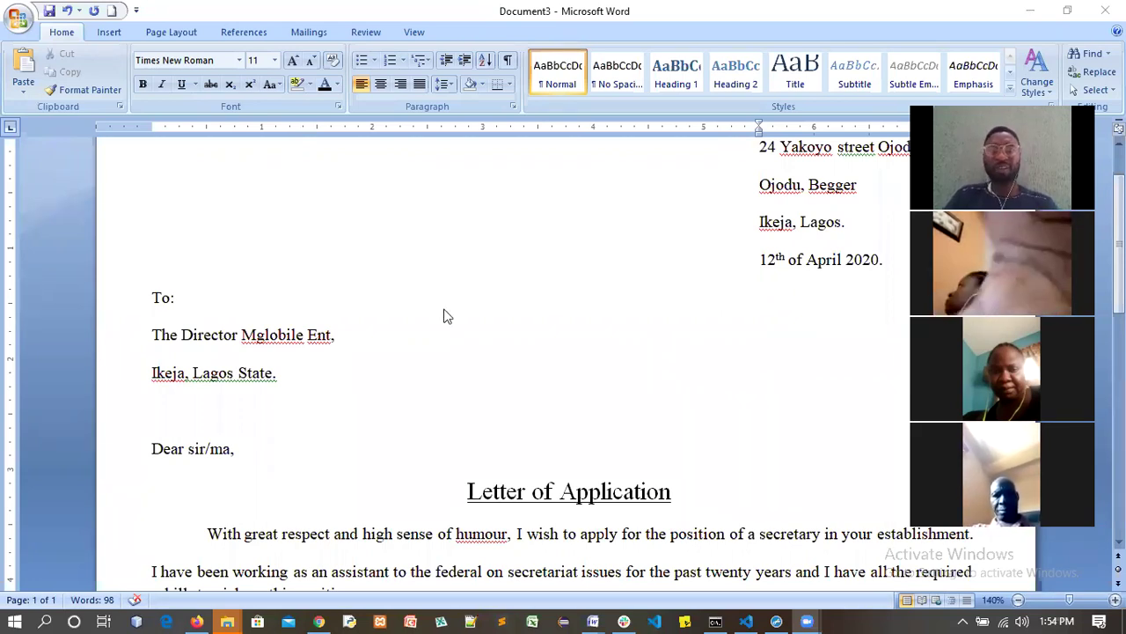
{"action": "left_click", "coordinate": [293, 342]}
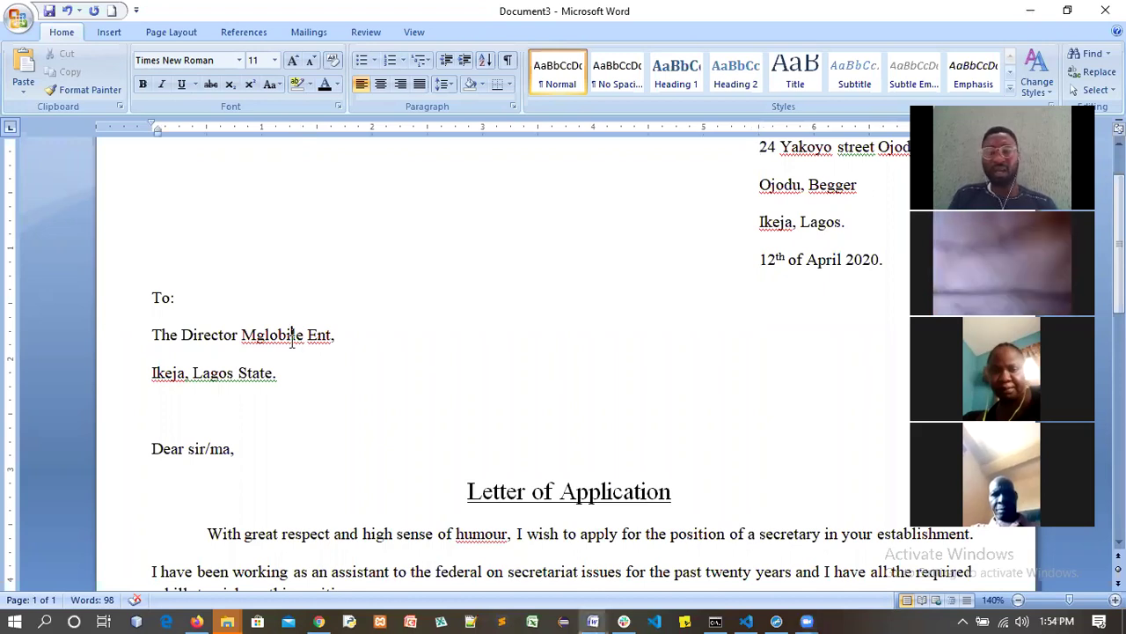
{"action": "key", "text": "Up"}
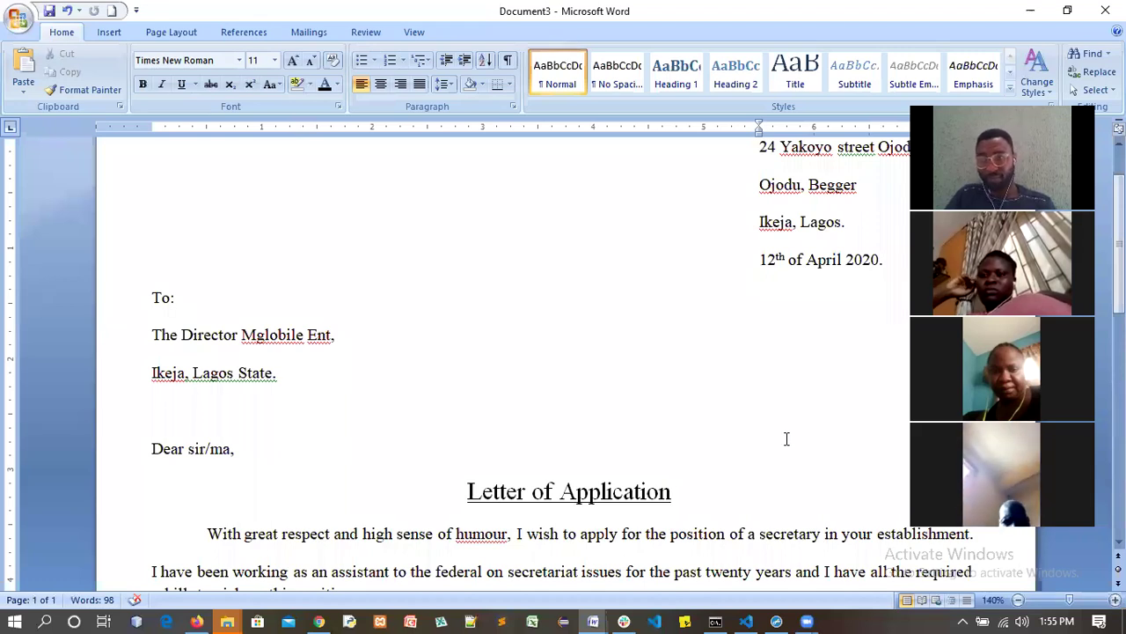
{"action": "left_click", "coordinate": [680, 491]}
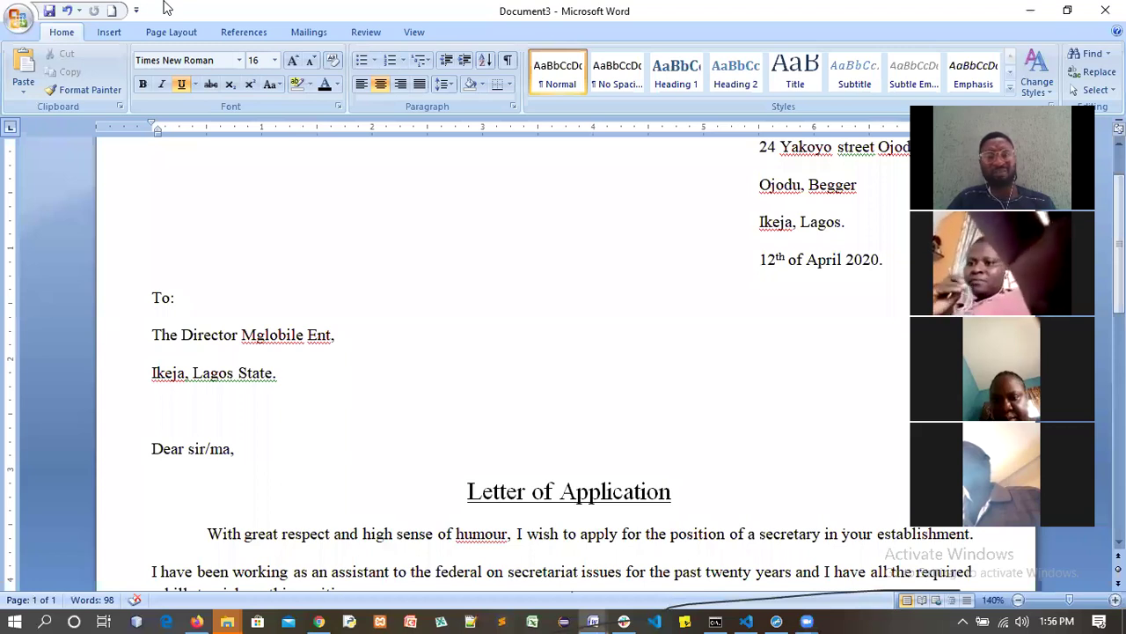
{"action": "left_click", "coordinate": [113, 37]}
{"action": "left_click", "coordinate": [159, 31]}
{"action": "left_click", "coordinate": [262, 33]}
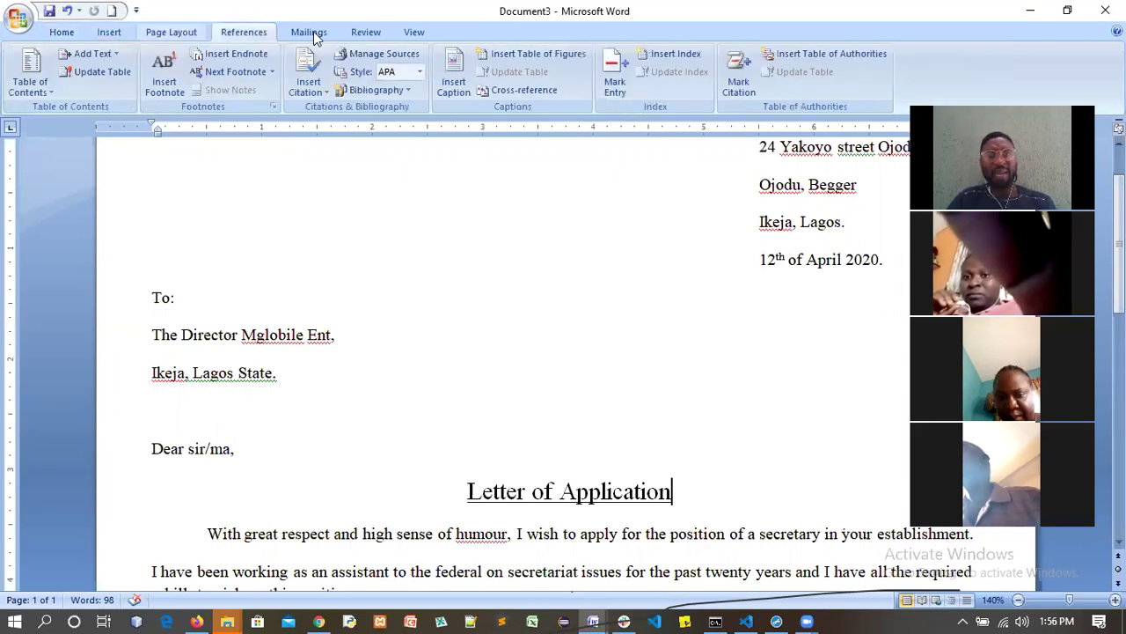
{"action": "left_click", "coordinate": [309, 32]}
{"action": "left_click", "coordinate": [416, 34]}
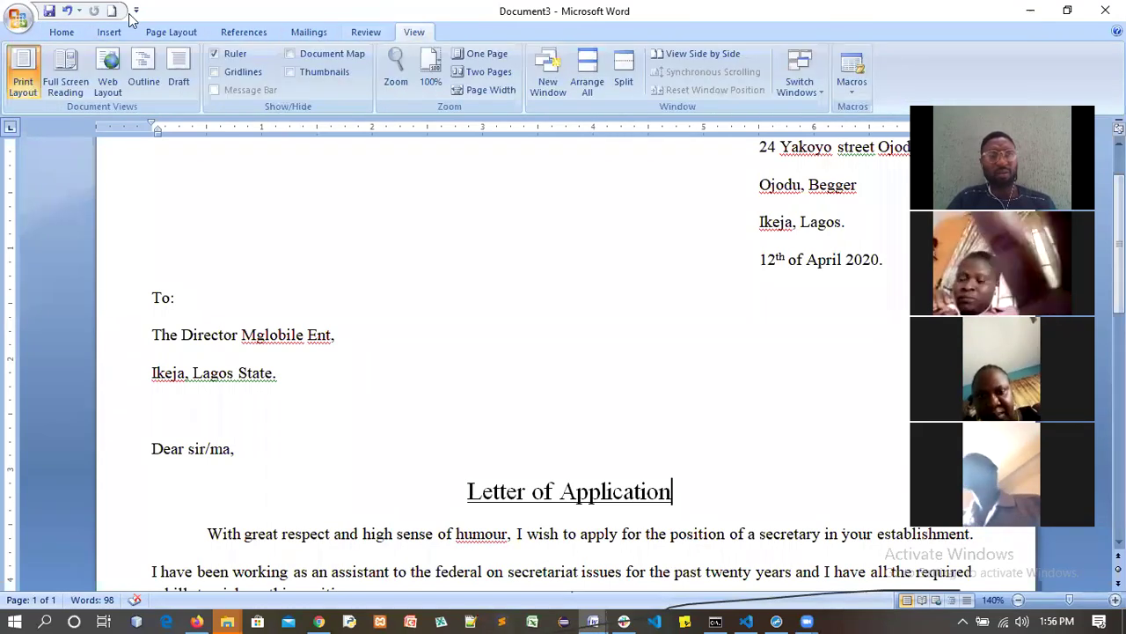
{"action": "left_click", "coordinate": [308, 344]}
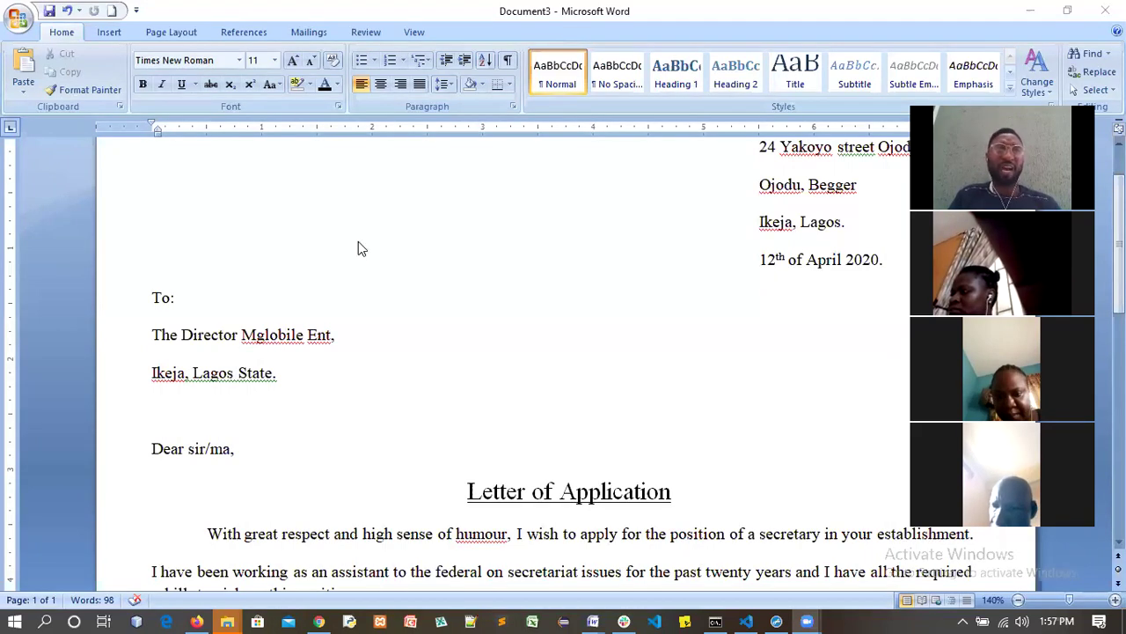
{"action": "key", "text": "alt+f"}
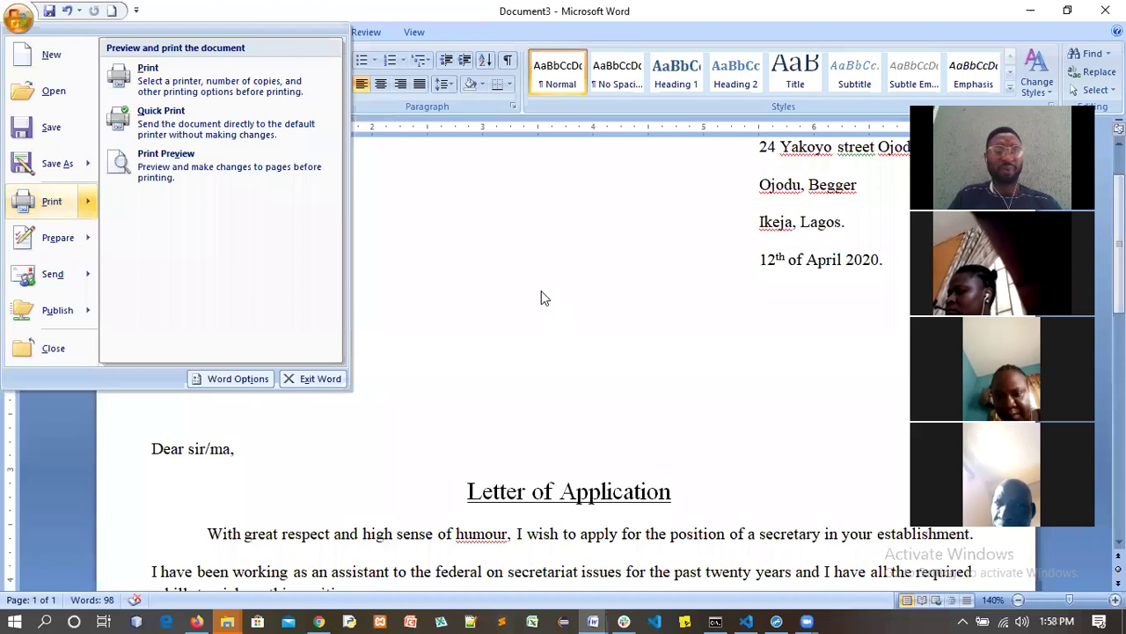
{"action": "left_click", "coordinate": [493, 325]}
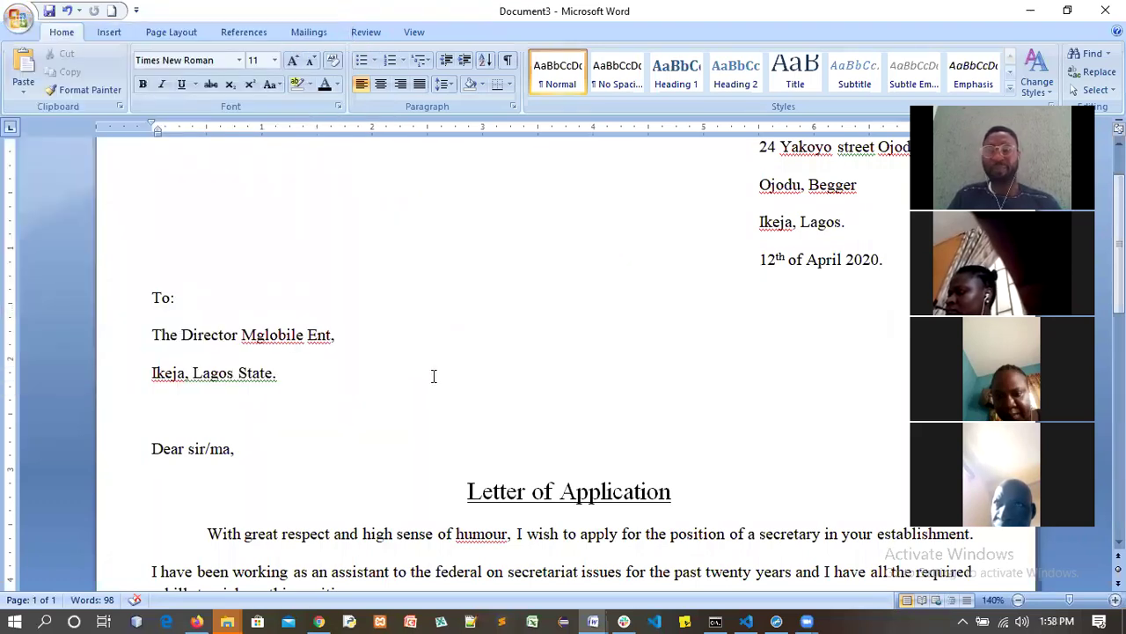
{"action": "left_click", "coordinate": [26, 16]}
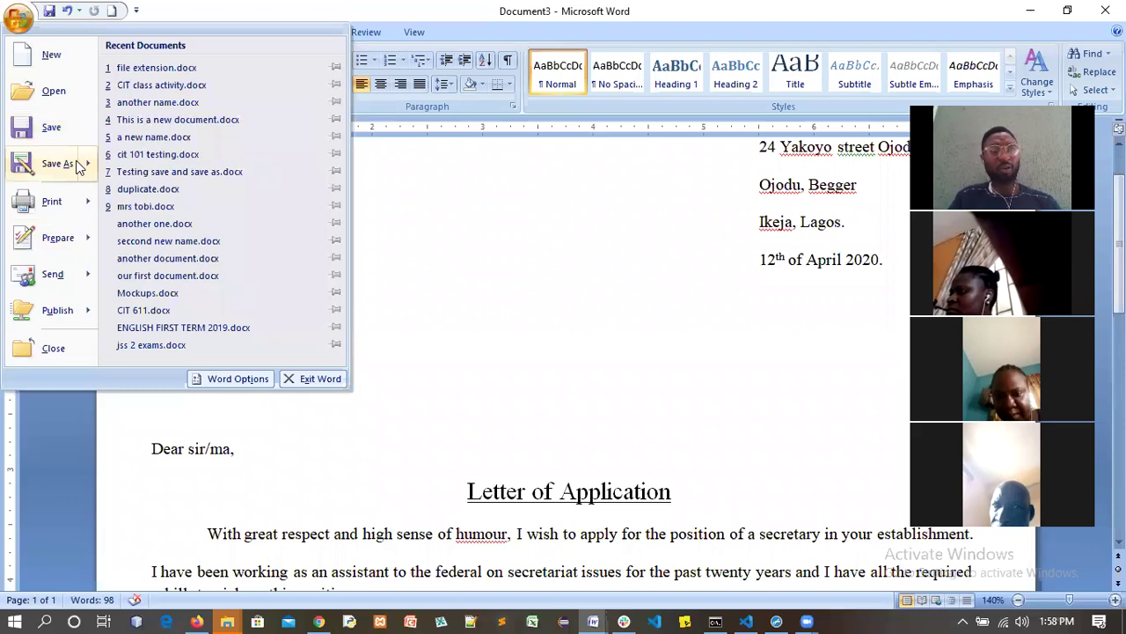
{"action": "mouse_move", "coordinate": [51, 164]}
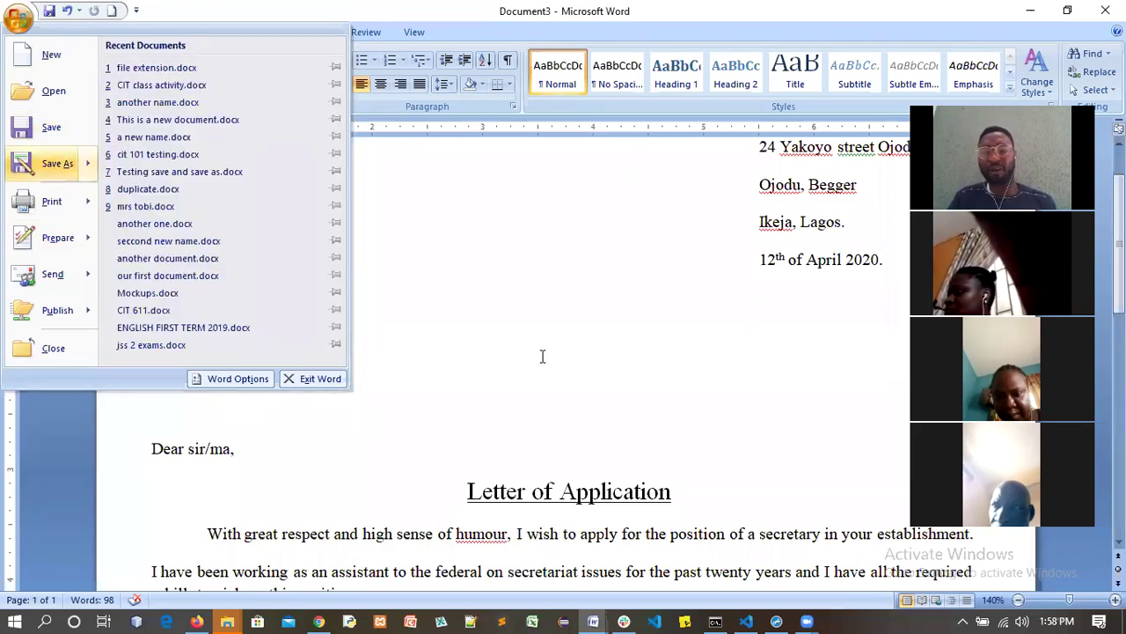
{"action": "left_click", "coordinate": [540, 355]}
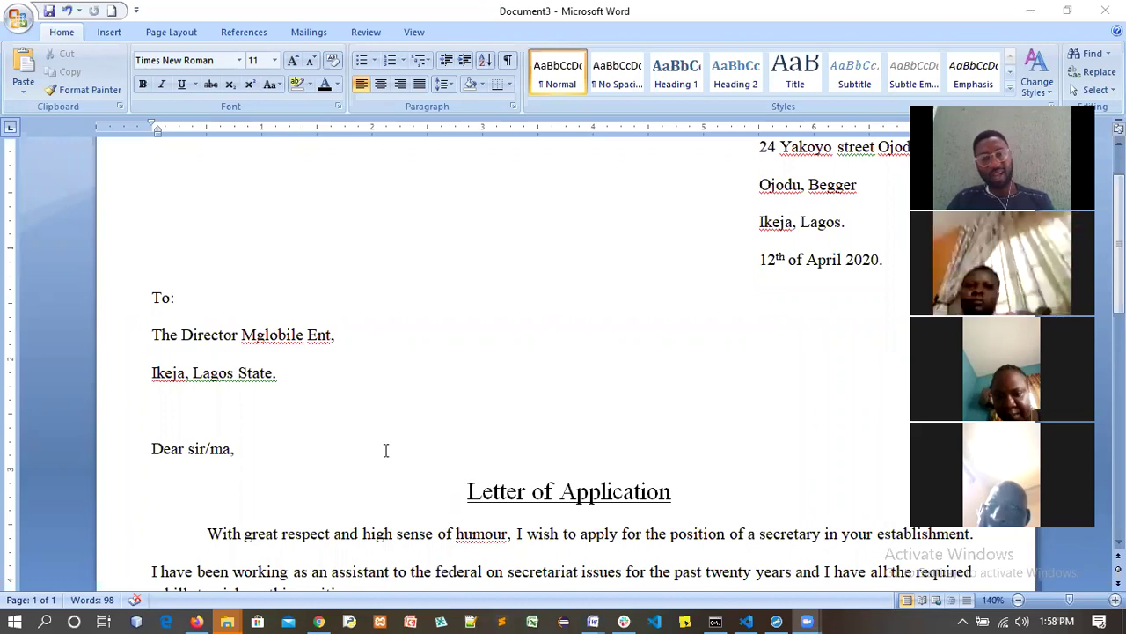
{"action": "left_click", "coordinate": [349, 473]}
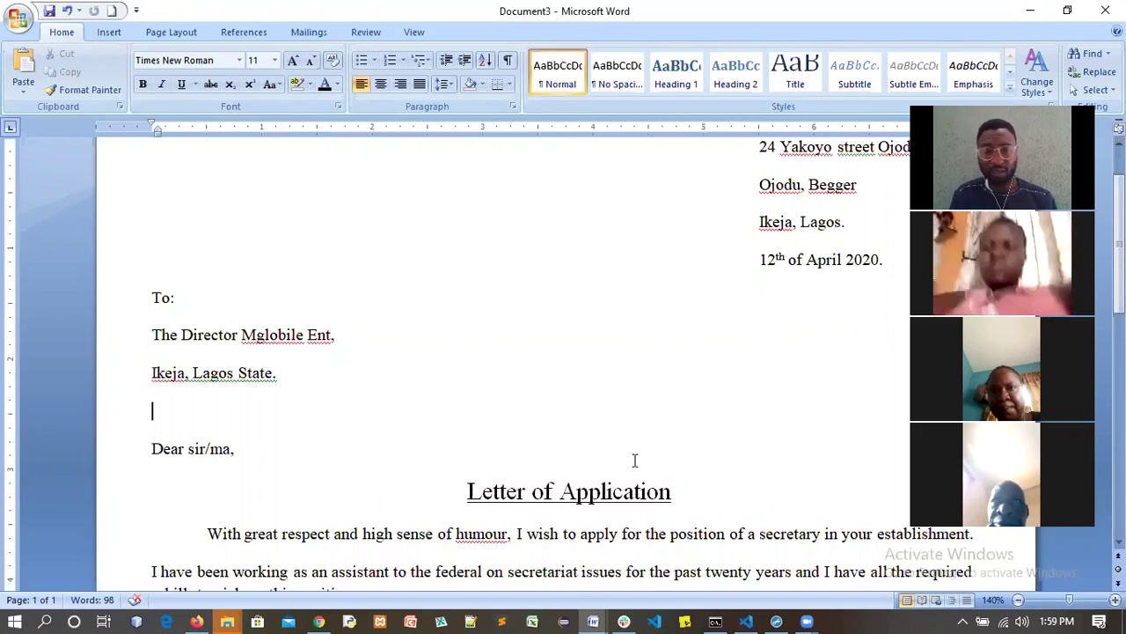
Step: Make the "Letter of Application" heading bold
{"action": "left_click", "coordinate": [687, 487]}
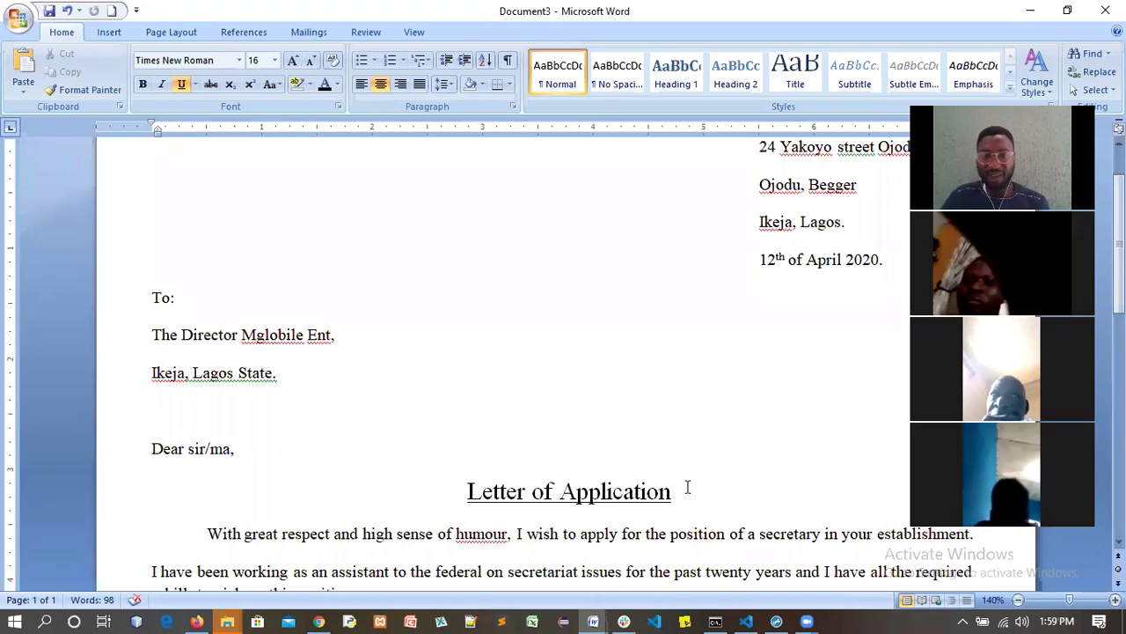
{"action": "triple_click", "coordinate": [491, 480]}
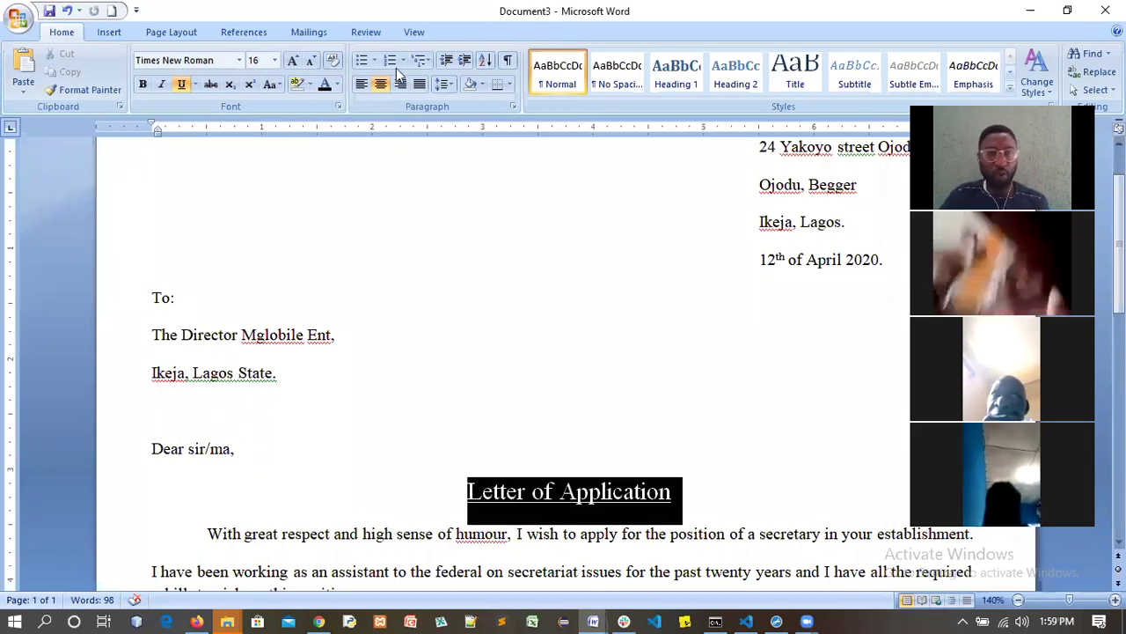
{"action": "left_click", "coordinate": [142, 85]}
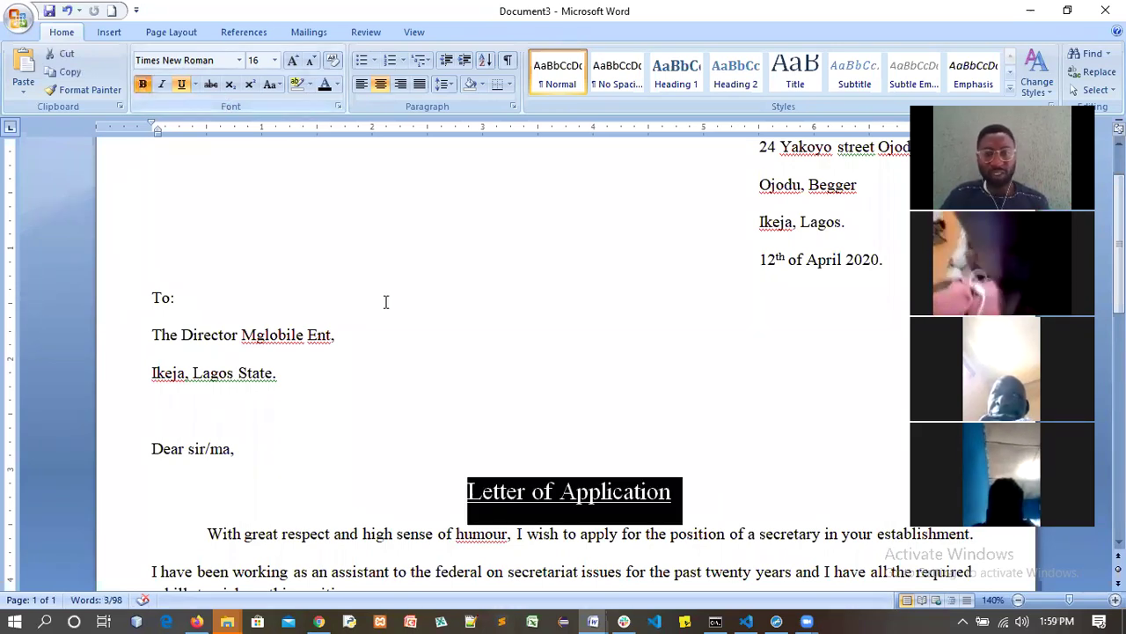
{"action": "left_click", "coordinate": [711, 497]}
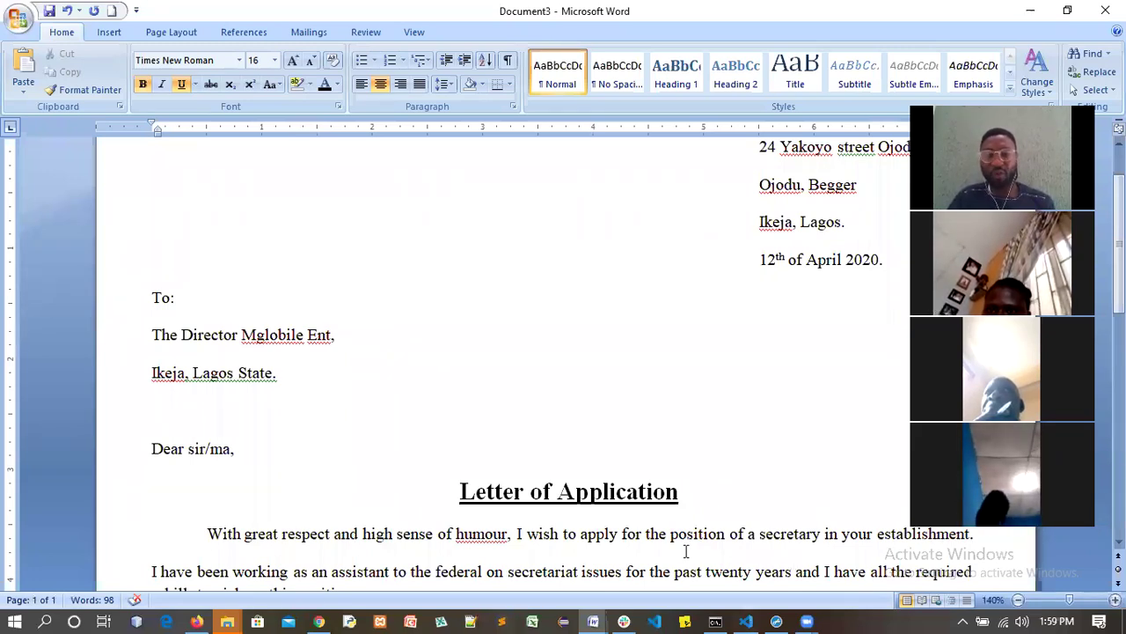
Step: Switch to file extension.docx and review the Cit 101 objectives list, finishing at the end of "Conclusion"
{"action": "mouse_move", "coordinate": [594, 613]}
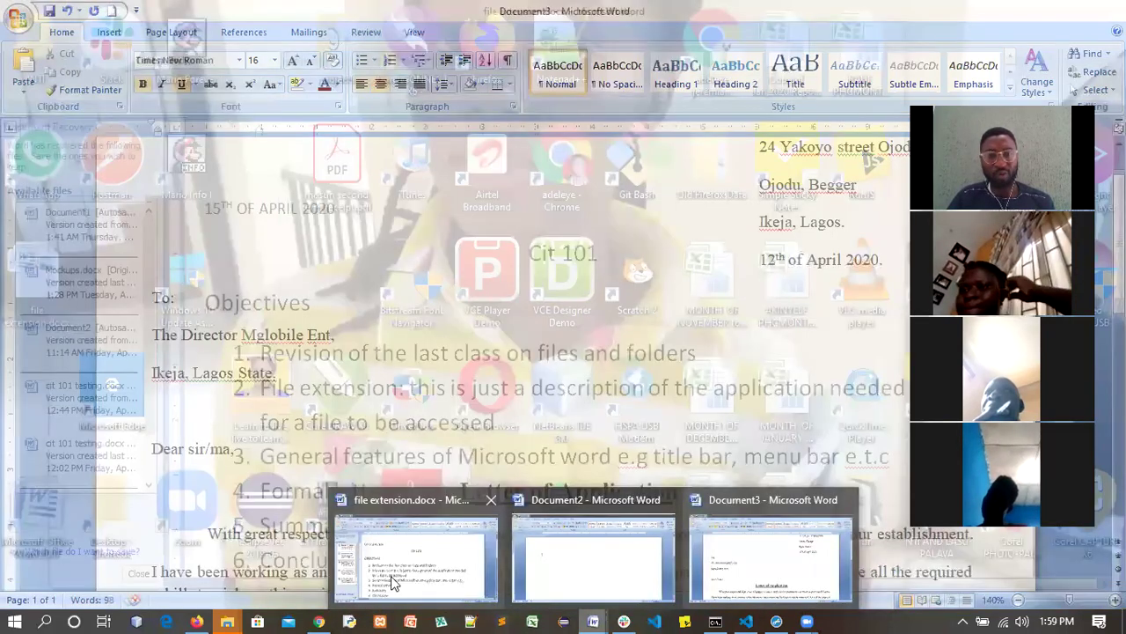
{"action": "left_click", "coordinate": [391, 575]}
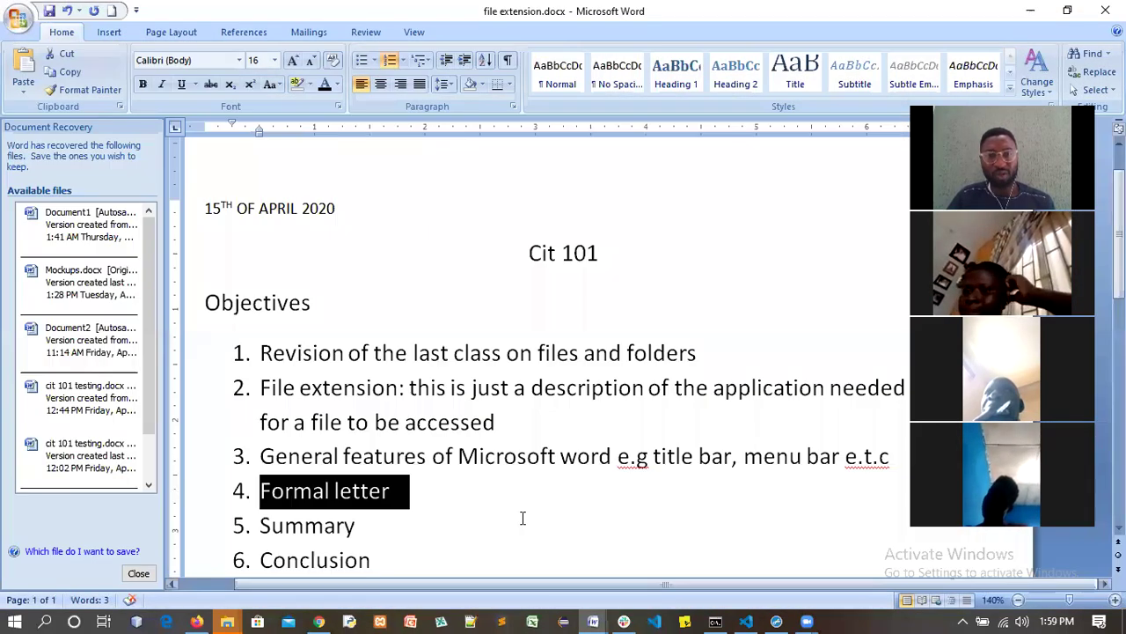
{"action": "scroll", "coordinate": [481, 491], "scroll_direction": "down", "scroll_amount": 8}
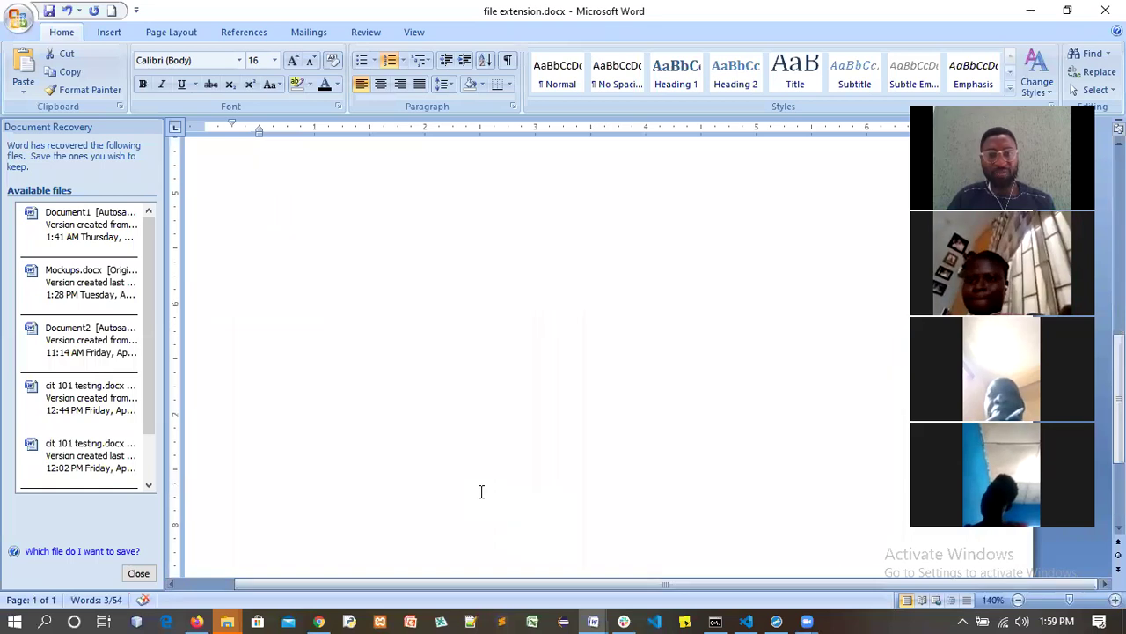
{"action": "scroll", "coordinate": [481, 491], "scroll_direction": "up", "scroll_amount": 8}
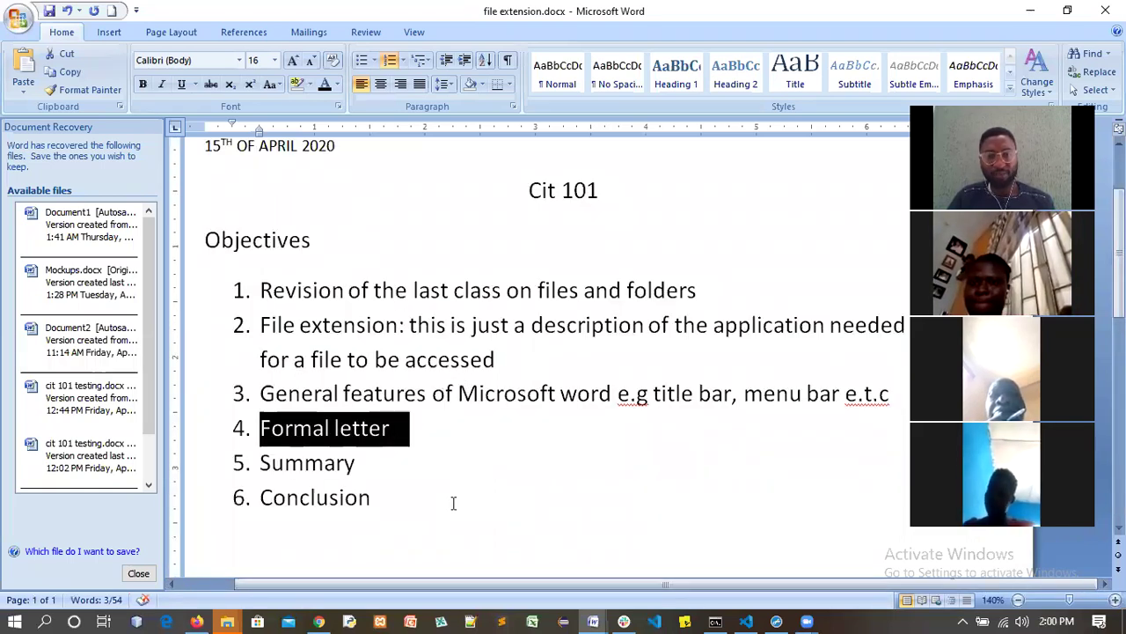
{"action": "left_click", "coordinate": [608, 557]}
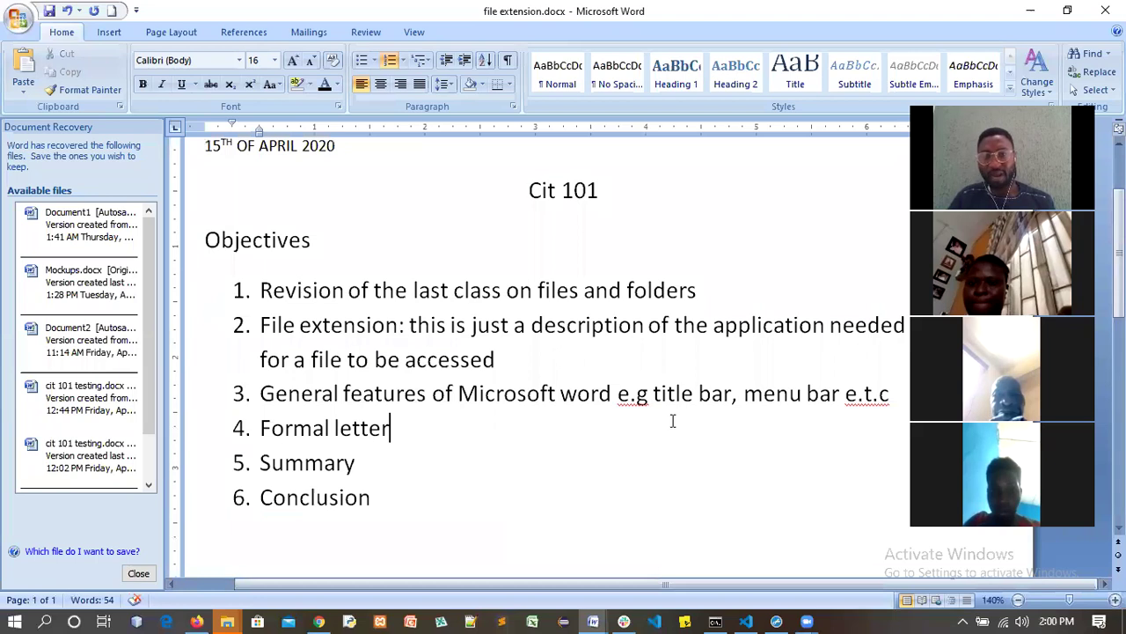
{"action": "left_click", "coordinate": [682, 394]}
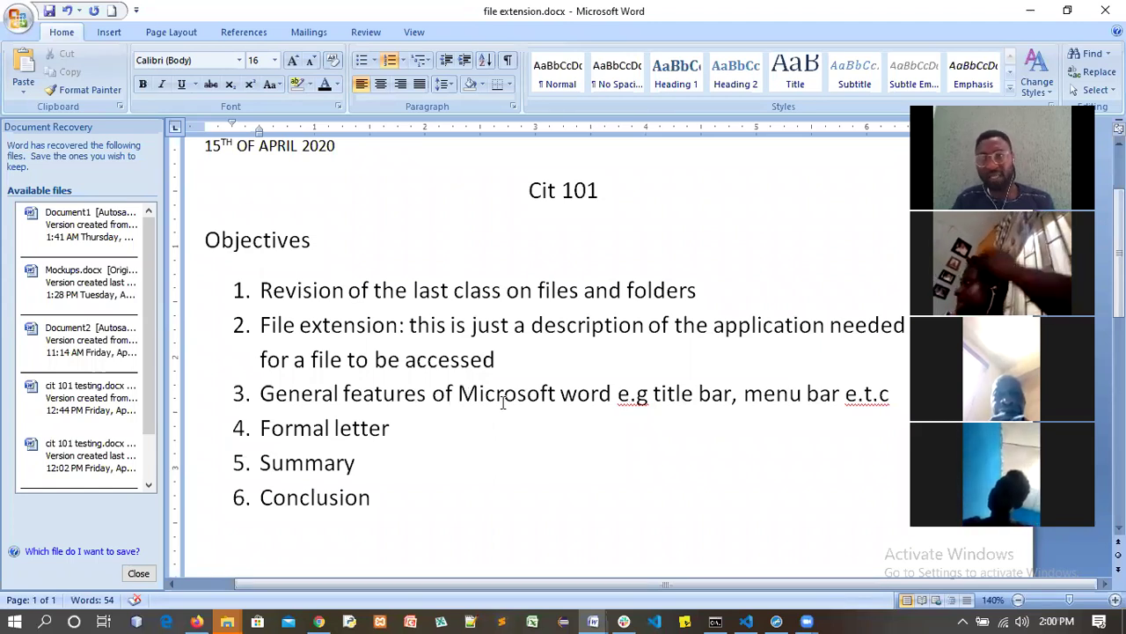
{"action": "left_click", "coordinate": [398, 497]}
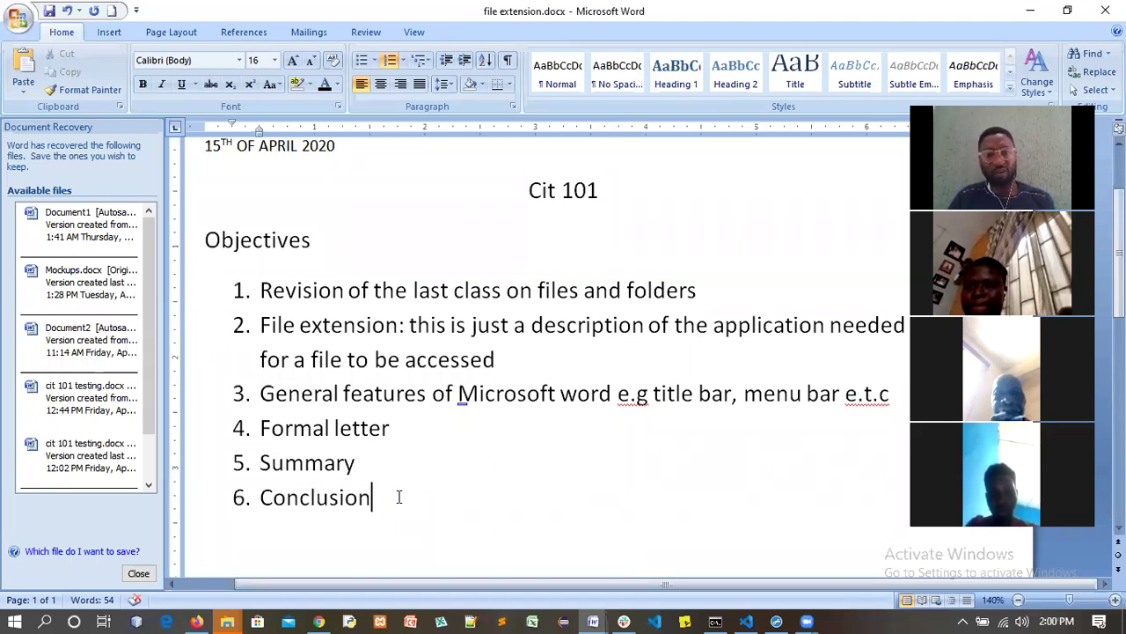
Step: Highlight the whole outline from "Conclusion" up to the date line, and return to the end of the objectives list
{"action": "left_click", "coordinate": [182, 218], "text": "shift"}
{"action": "left_click_drag", "start_coordinate": [183, 218], "coordinate": [232, 229]}
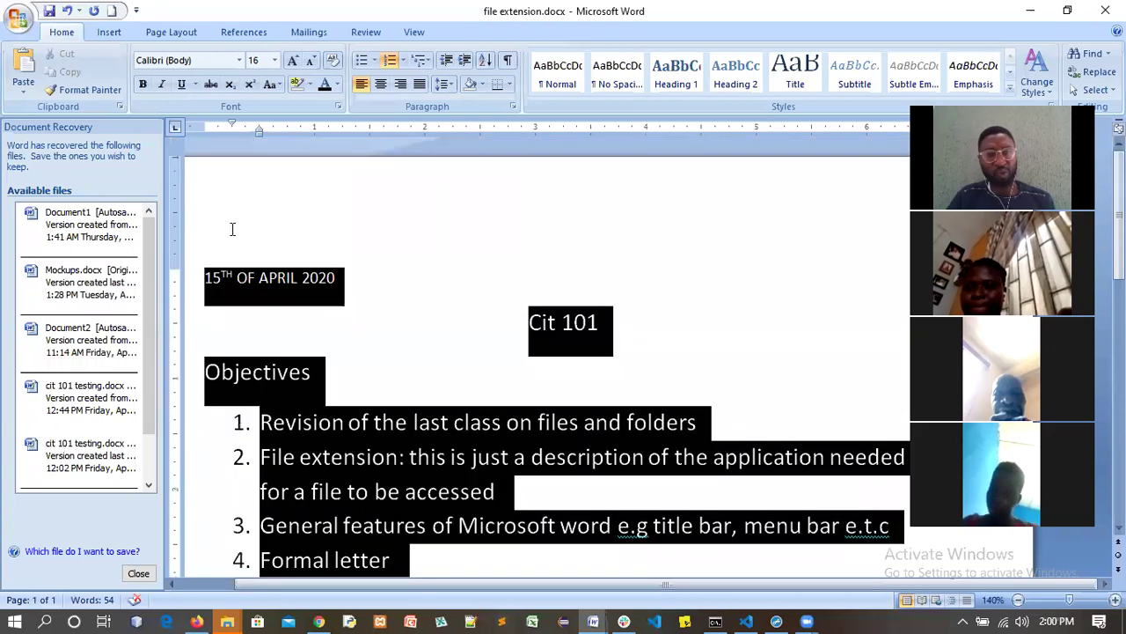
{"action": "left_click_drag", "start_coordinate": [209, 288], "coordinate": [208, 288]}
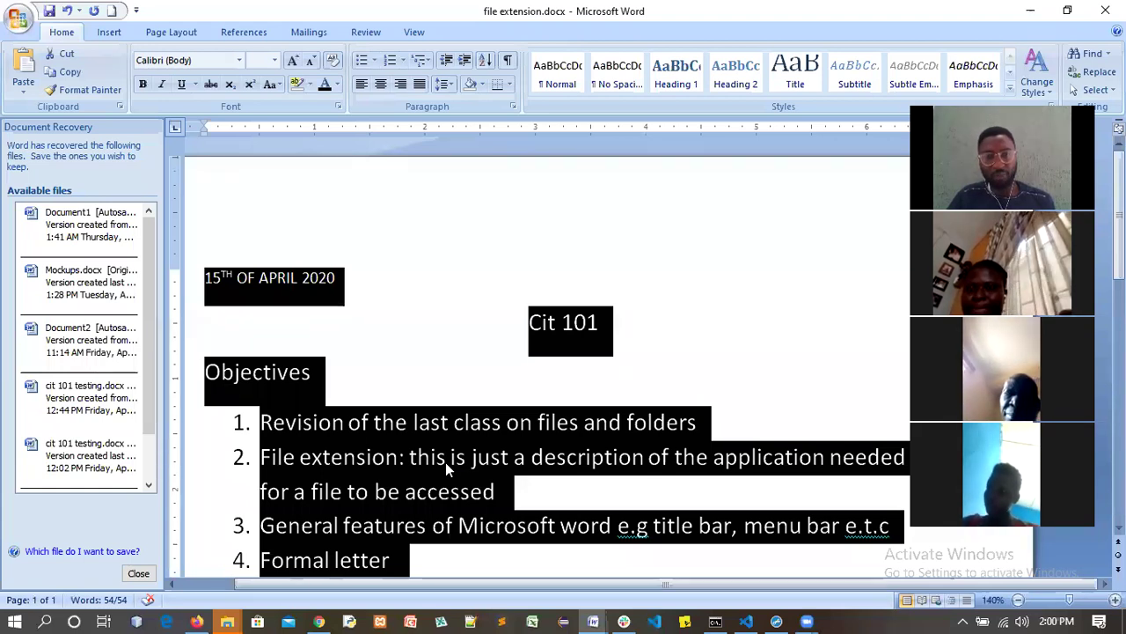
{"action": "left_click", "coordinate": [446, 463]}
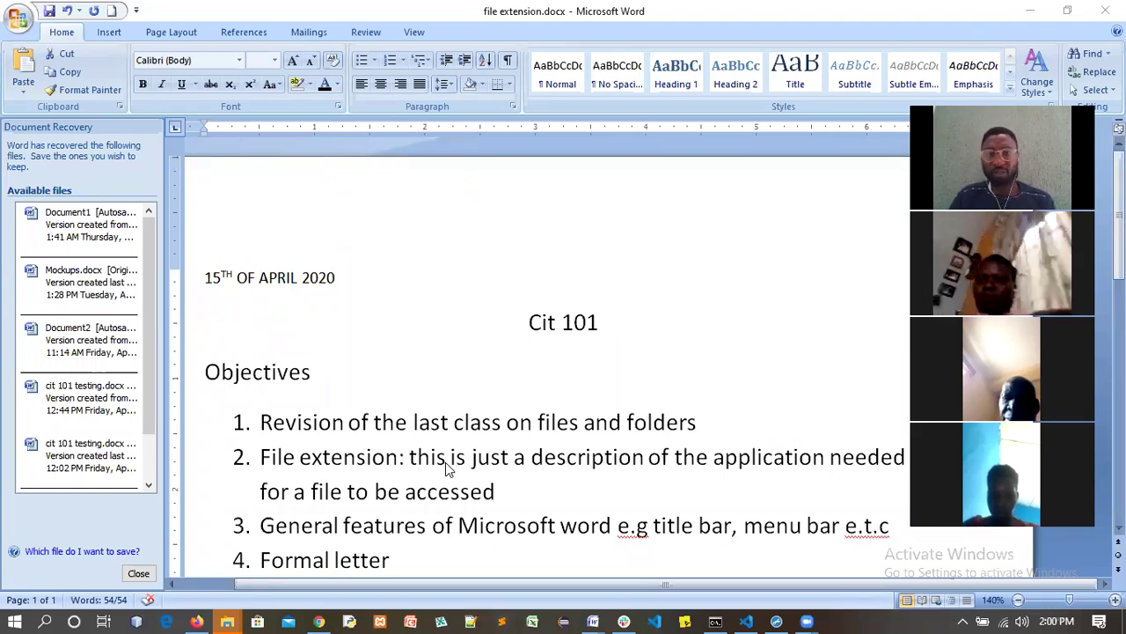
{"action": "left_click", "coordinate": [549, 519]}
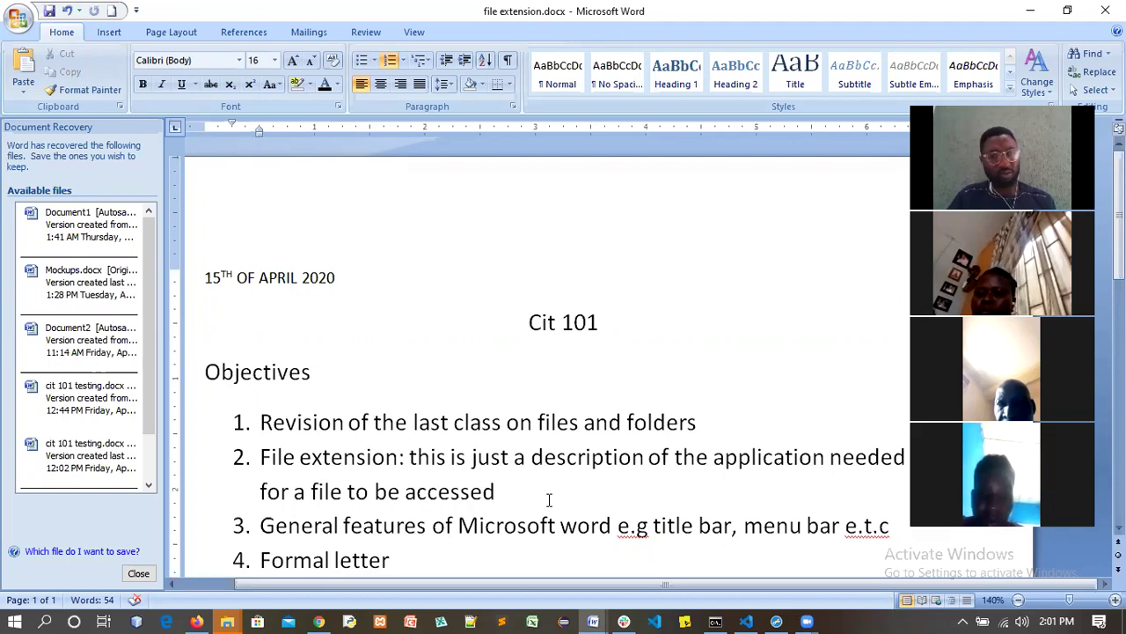
{"action": "scroll", "coordinate": [549, 500], "scroll_direction": "down", "scroll_amount": 2}
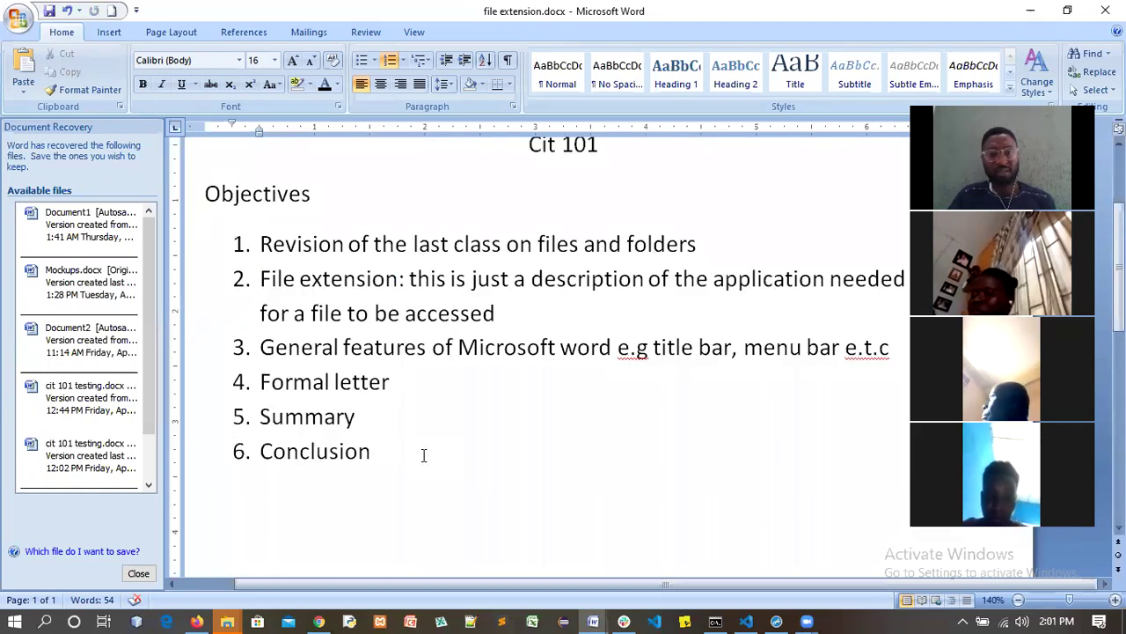
{"action": "left_click", "coordinate": [393, 463]}
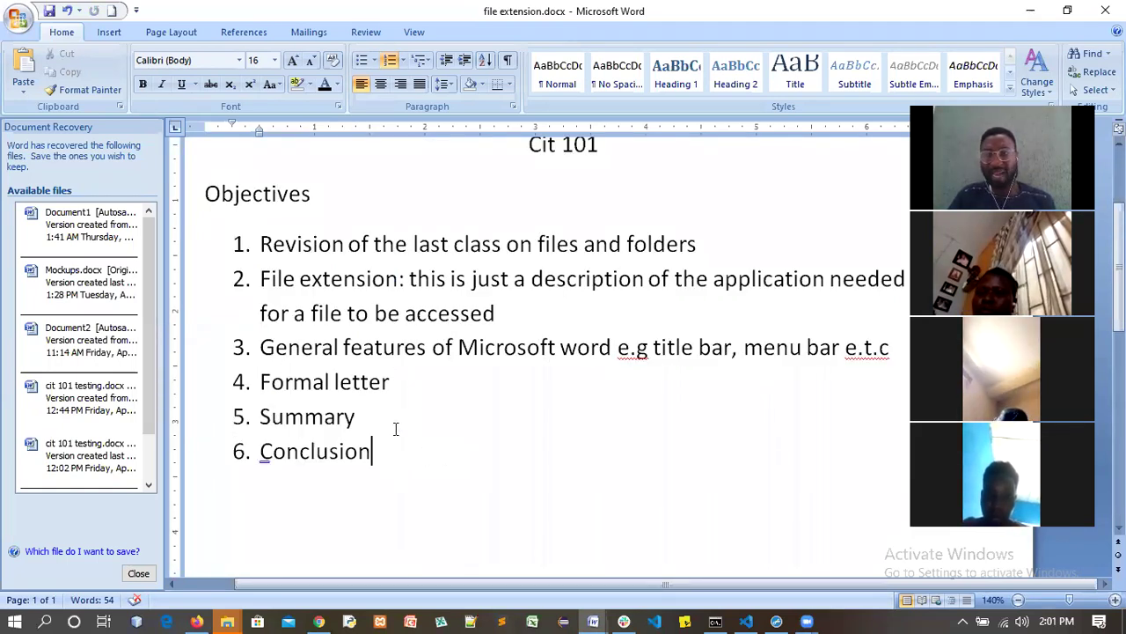